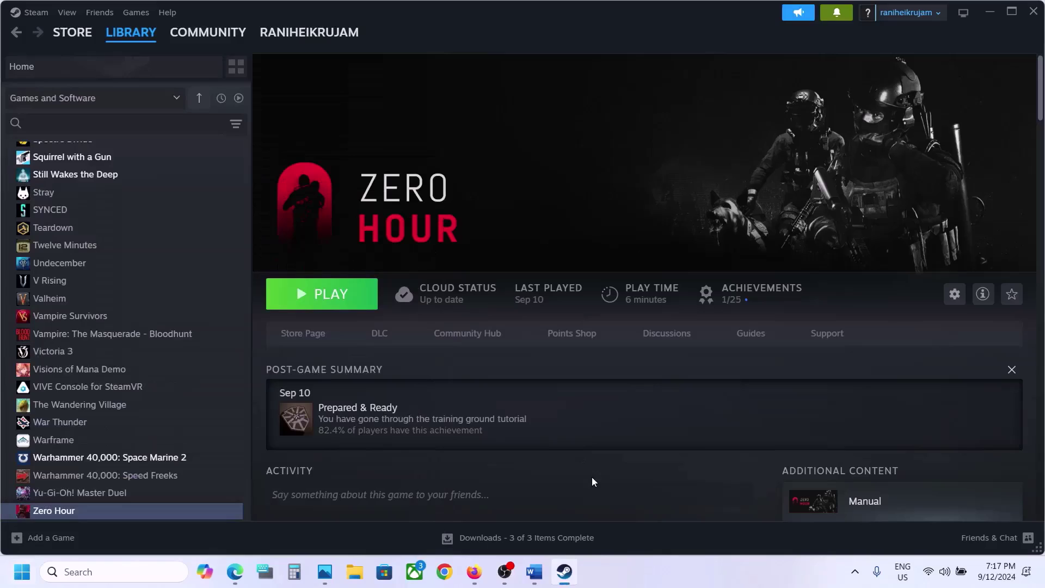
Switch to the Word document and review Step 2's advice on disconnecting external devices and monitors, and disabling VPN and overlay.
{"action": "left_click", "coordinate": [534, 572]}
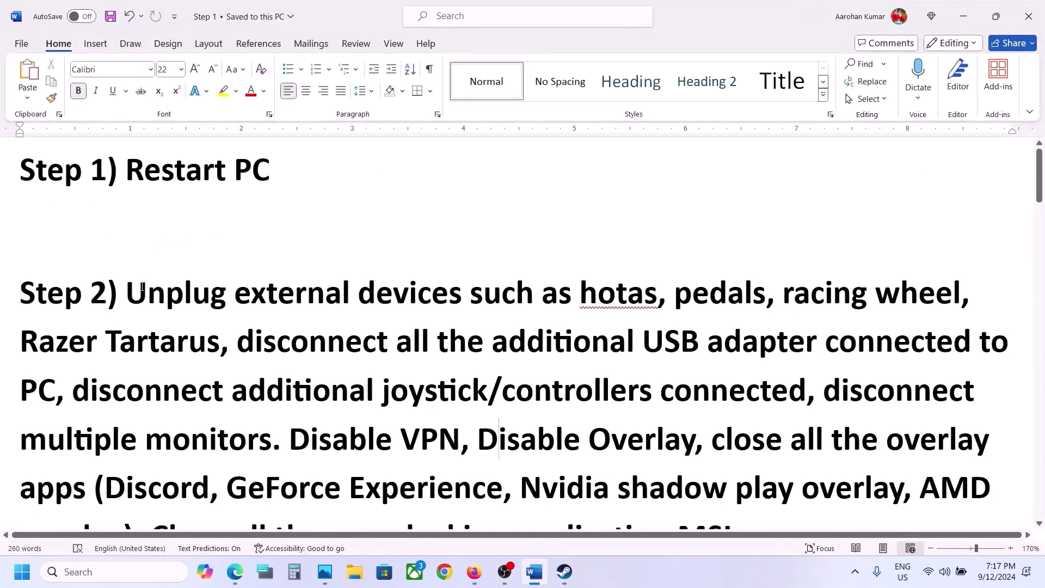
{"action": "left_click_drag", "start_coordinate": [141, 288], "coordinate": [276, 445]}
{"action": "scroll", "coordinate": [310, 261], "scroll_direction": "down", "scroll_amount": 3}
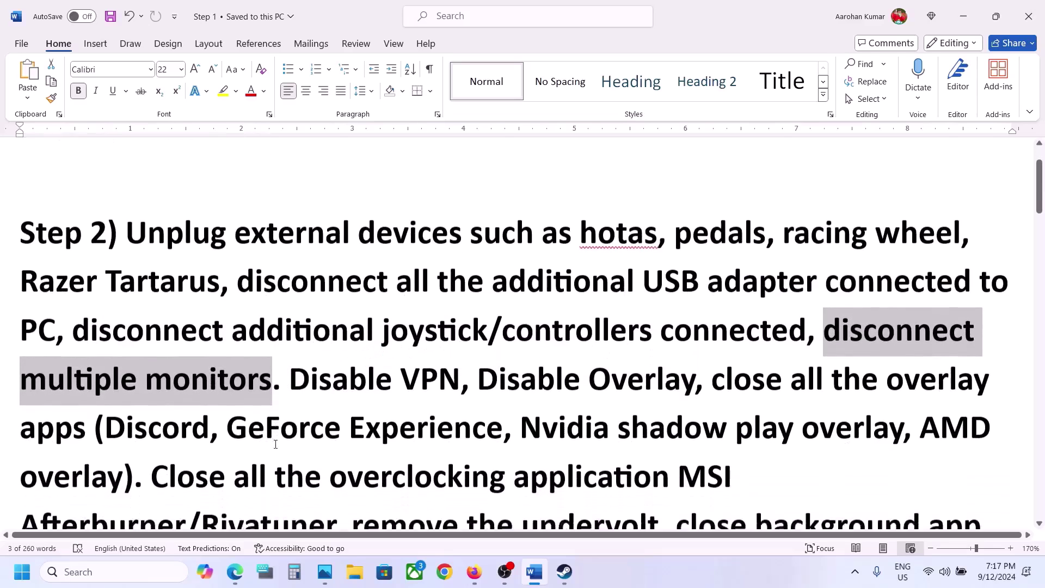
{"action": "left_click_drag", "start_coordinate": [293, 254], "coordinate": [694, 255]}
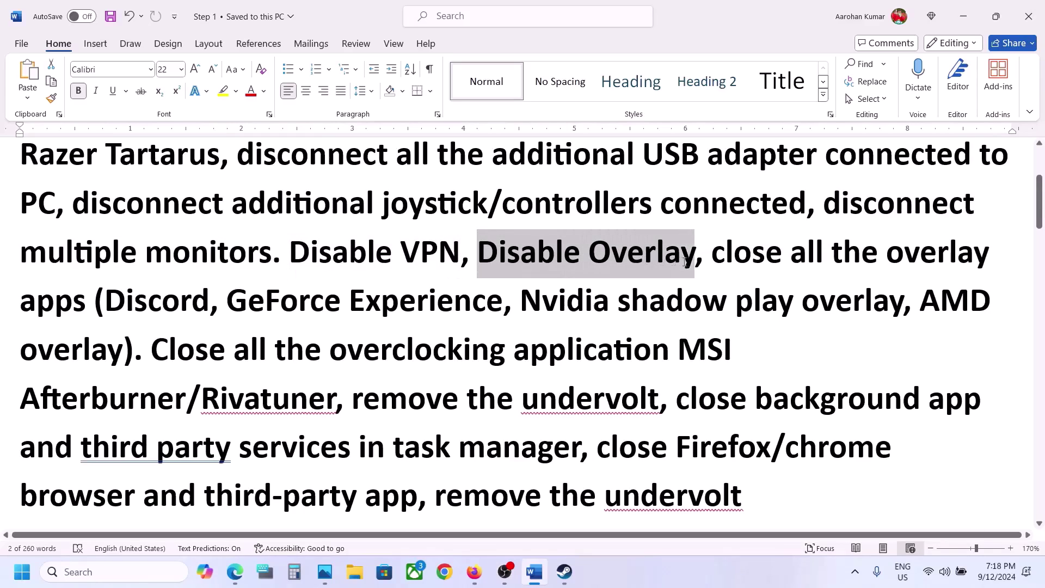
Switch to Steam, turn off the in-game Steam Overlay in Zero Hour's properties, and close the properties window.
{"action": "left_click", "coordinate": [565, 572]}
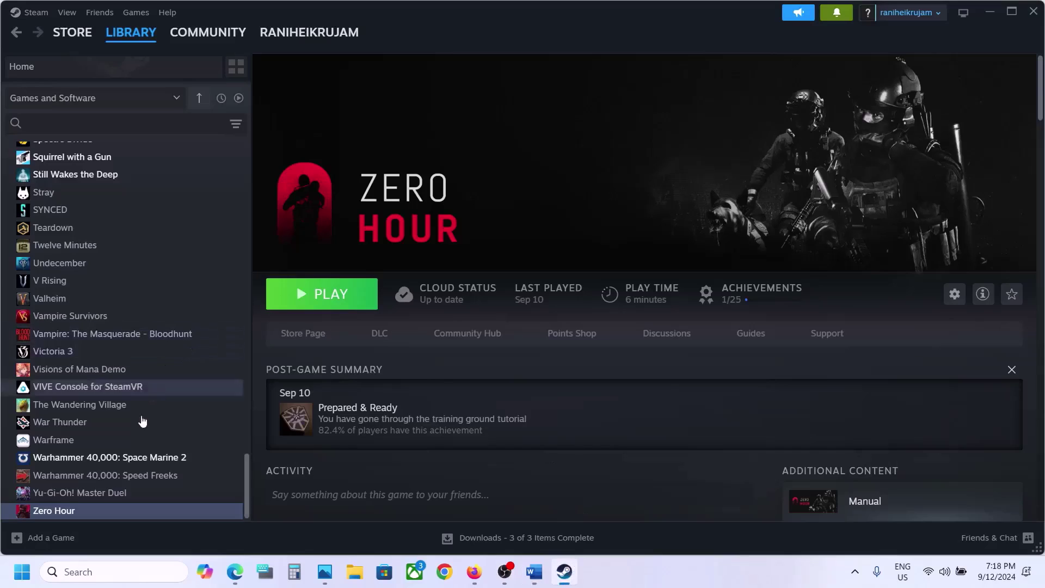
{"action": "right_click", "coordinate": [121, 511]}
{"action": "left_click", "coordinate": [167, 499]}
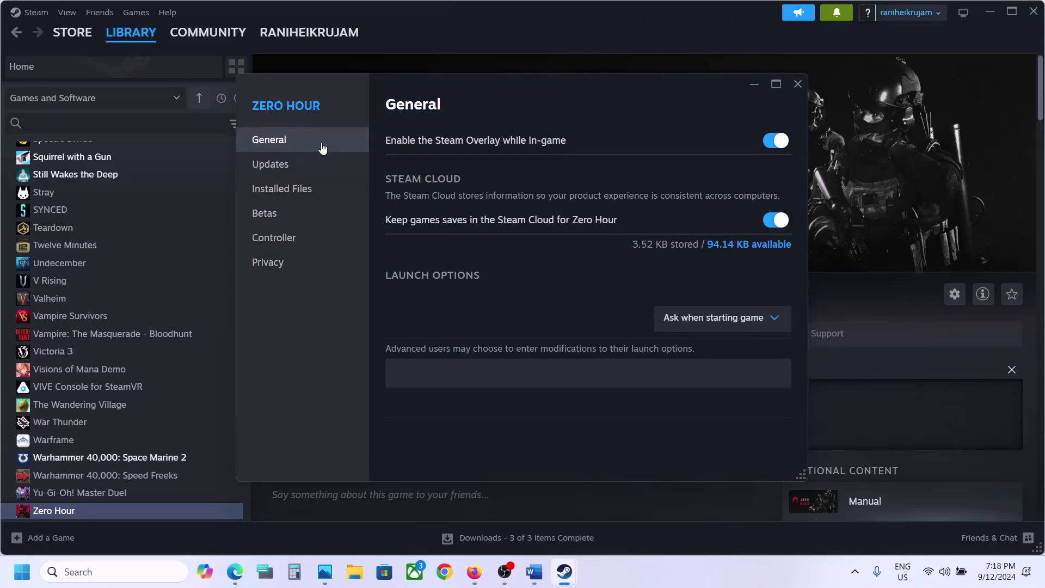
{"action": "left_click", "coordinate": [775, 141]}
{"action": "key", "text": "Escape"}
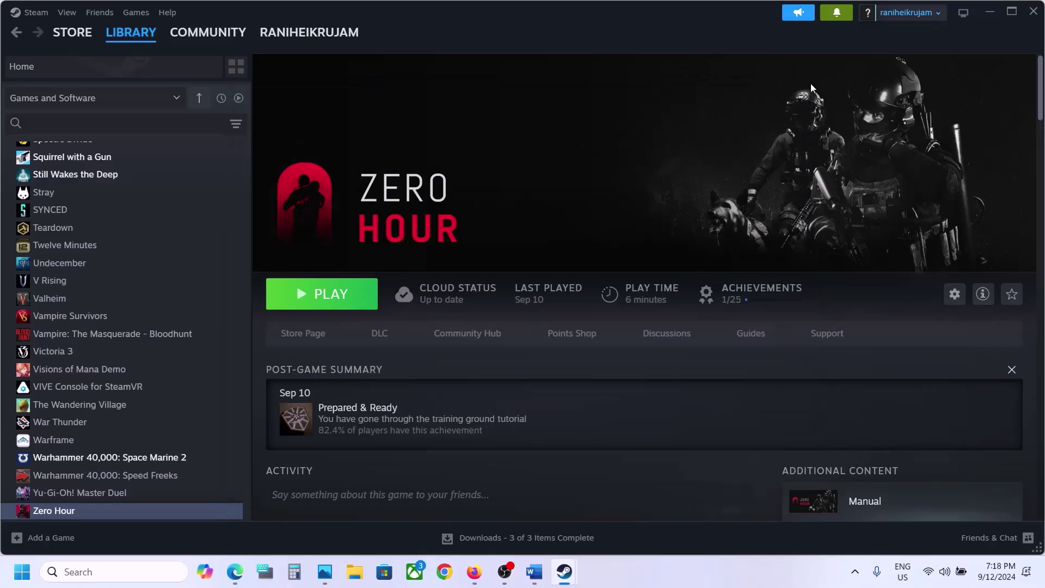
{"action": "mouse_move", "coordinate": [564, 572]}
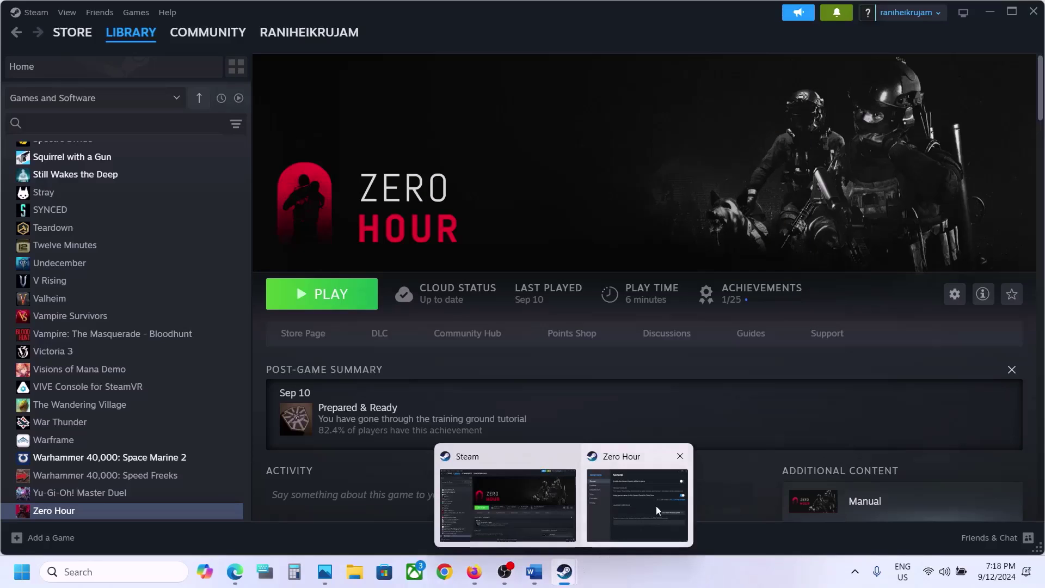
{"action": "left_click", "coordinate": [655, 505]}
{"action": "left_click", "coordinate": [797, 84]}
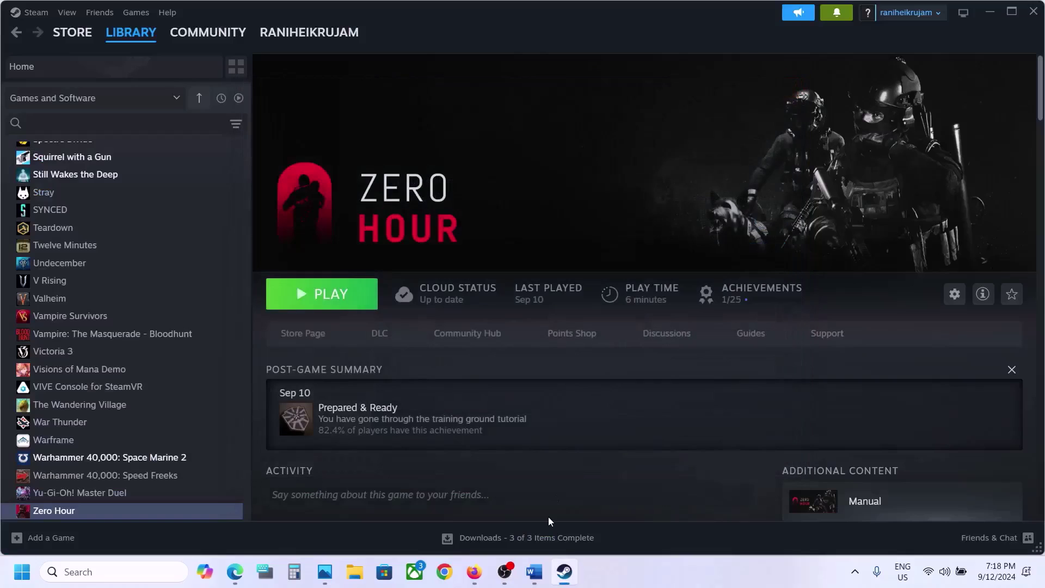
Return to the Word document and review Step 2's advice on closing overlay apps and the overclocking tools MSI Afterburner and Rivatuner.
{"action": "left_click", "coordinate": [609, 475]}
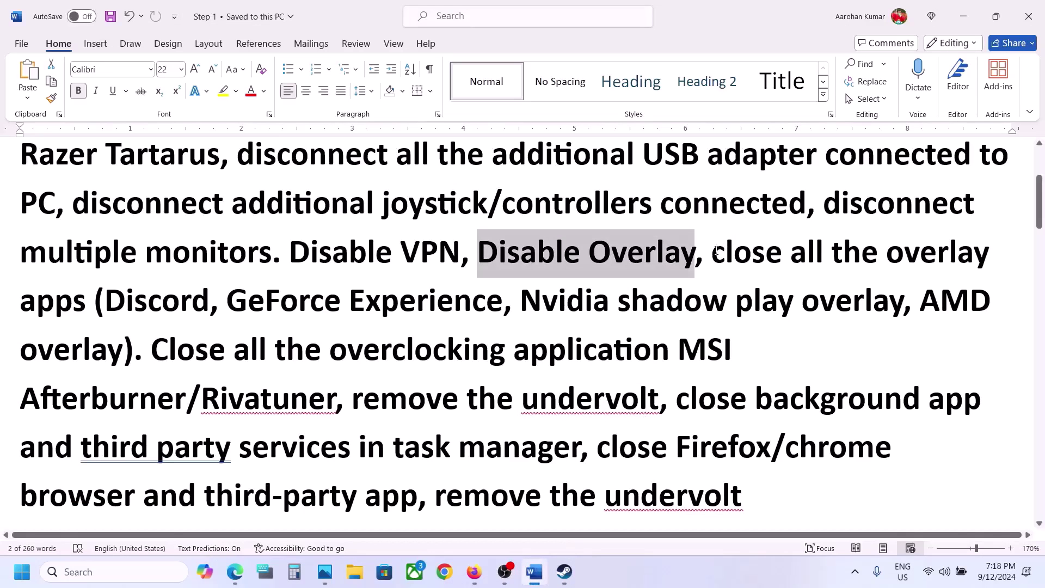
{"action": "left_click_drag", "start_coordinate": [716, 251], "coordinate": [208, 302]}
{"action": "left_click", "coordinate": [209, 298]}
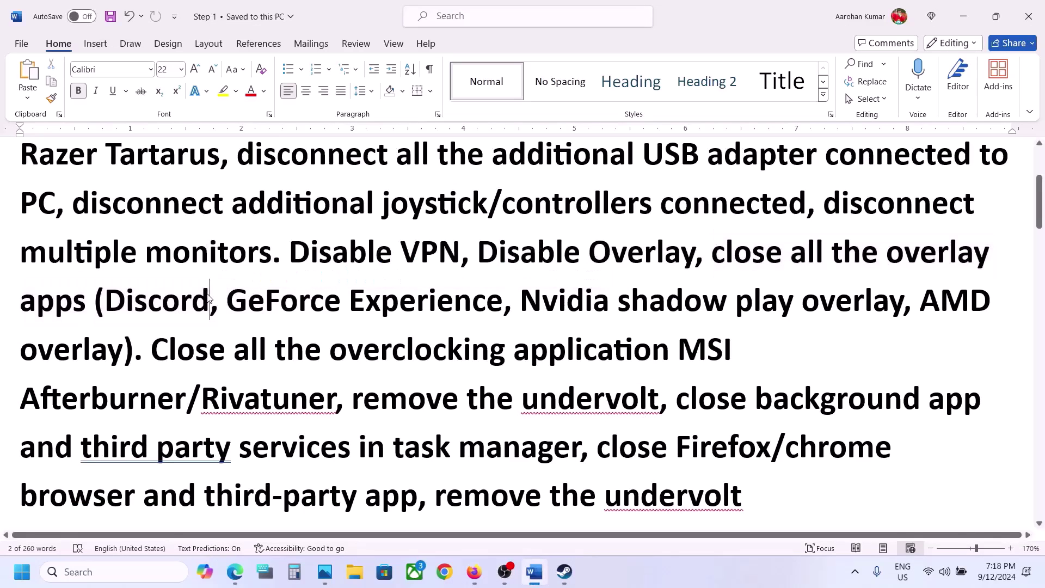
{"action": "left_click_drag", "start_coordinate": [104, 301], "coordinate": [472, 317]}
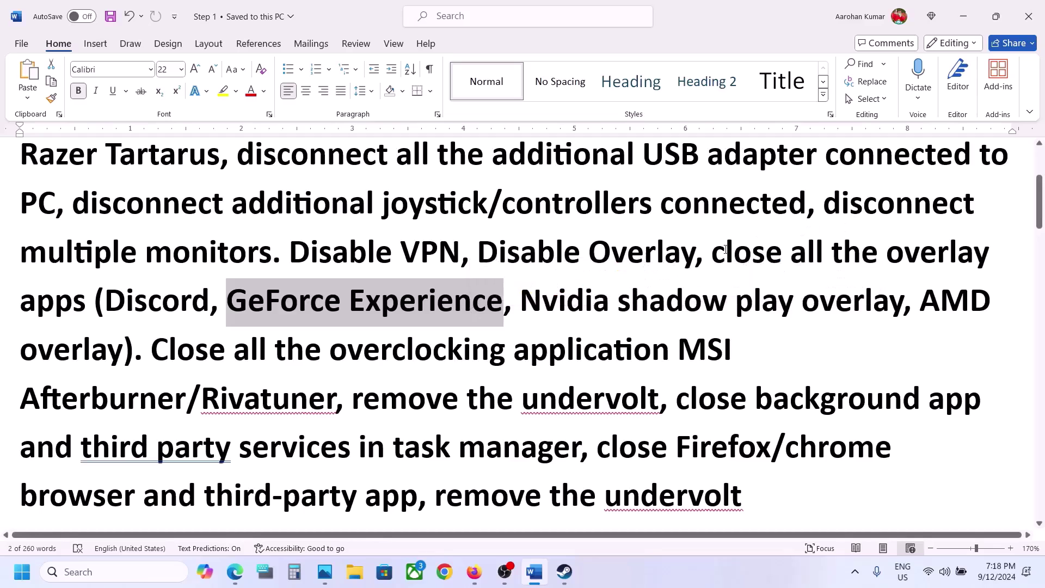
{"action": "left_click", "coordinate": [726, 251]}
{"action": "left_click_drag", "start_coordinate": [713, 251], "coordinate": [598, 356]}
{"action": "left_click_drag", "start_coordinate": [700, 351], "coordinate": [248, 412]}
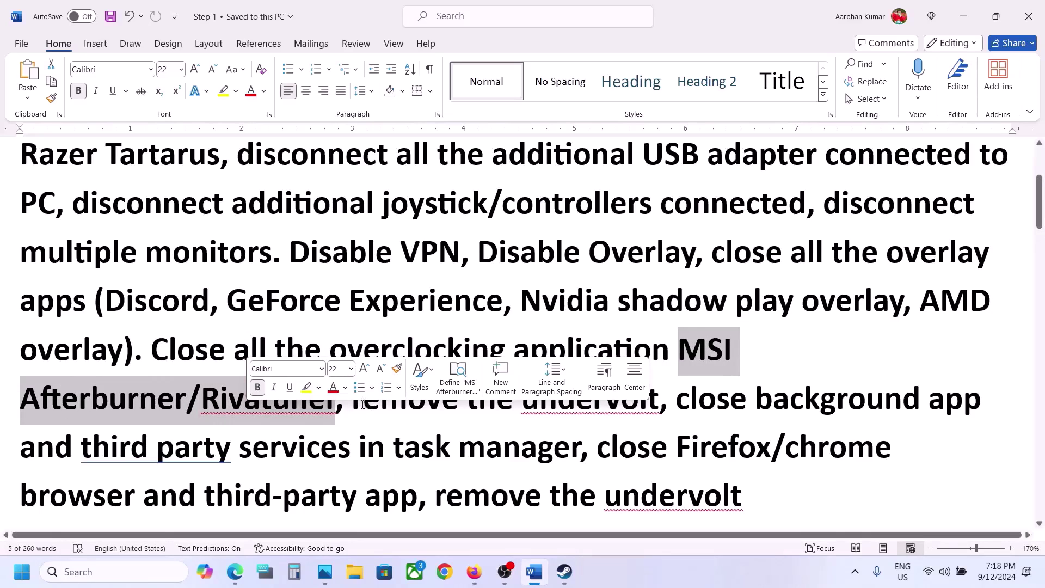
Review the rest of Step 2 on removing the undervolt and closing background apps, third-party services and browsers.
{"action": "left_click_drag", "start_coordinate": [352, 400], "coordinate": [613, 403]}
{"action": "scroll", "coordinate": [684, 304], "scroll_direction": "down", "scroll_amount": 3}
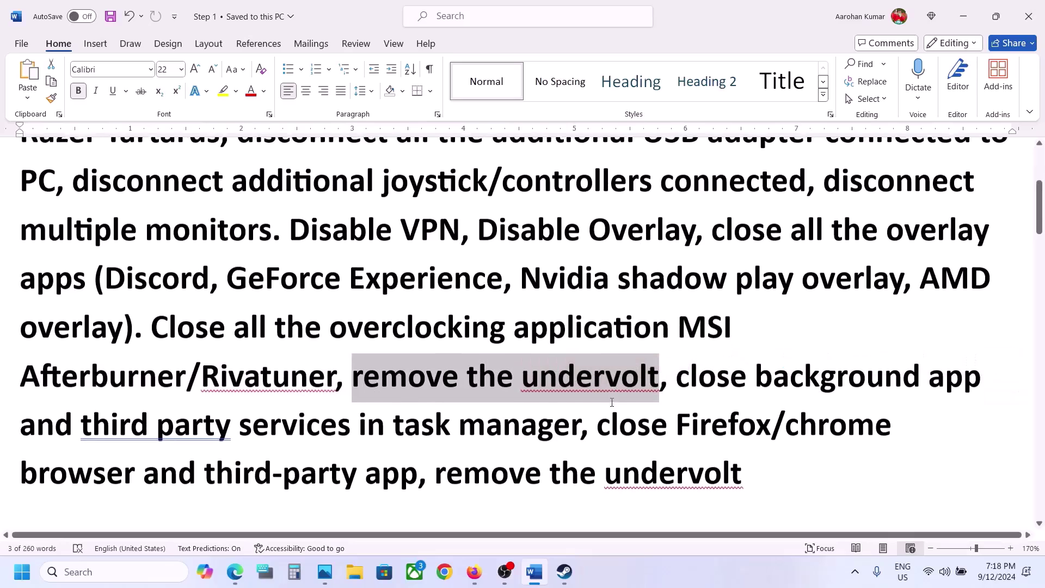
{"action": "left_click_drag", "start_coordinate": [684, 299], "coordinate": [223, 345]}
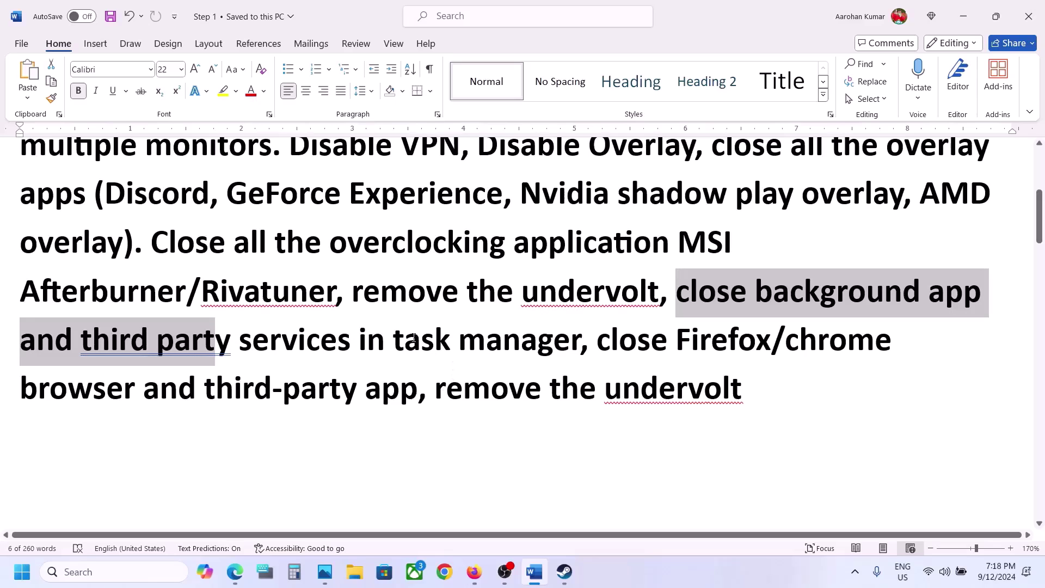
{"action": "left_click", "coordinate": [363, 338]}
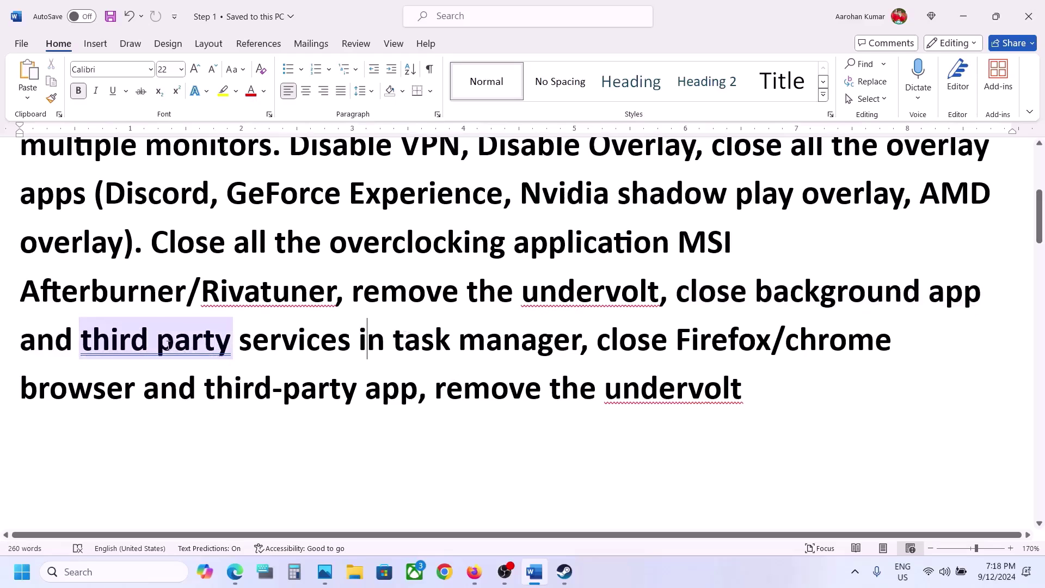
{"action": "left_click_drag", "start_coordinate": [167, 345], "coordinate": [574, 370]}
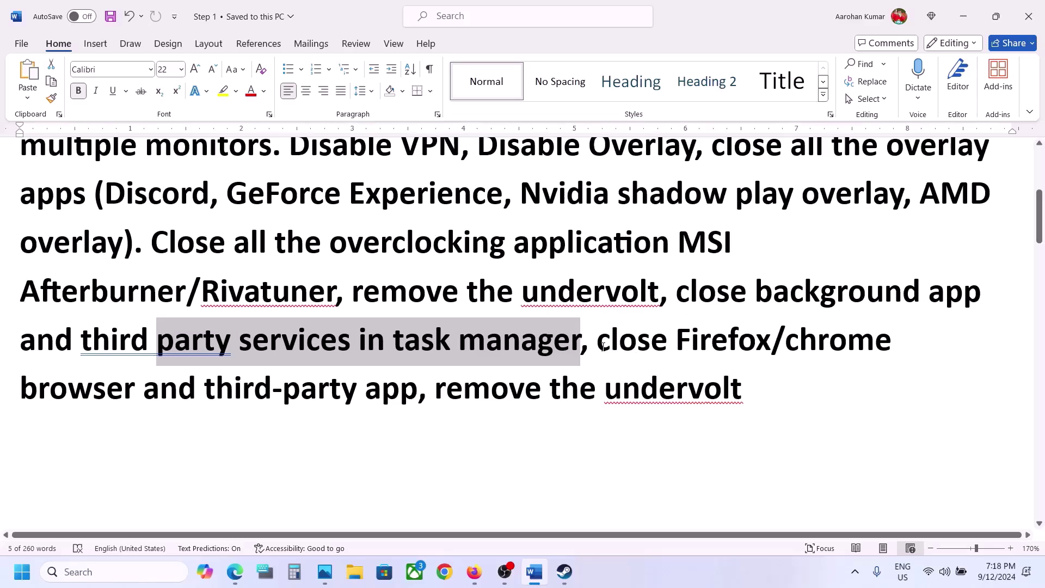
{"action": "left_click_drag", "start_coordinate": [599, 347], "coordinate": [425, 390]}
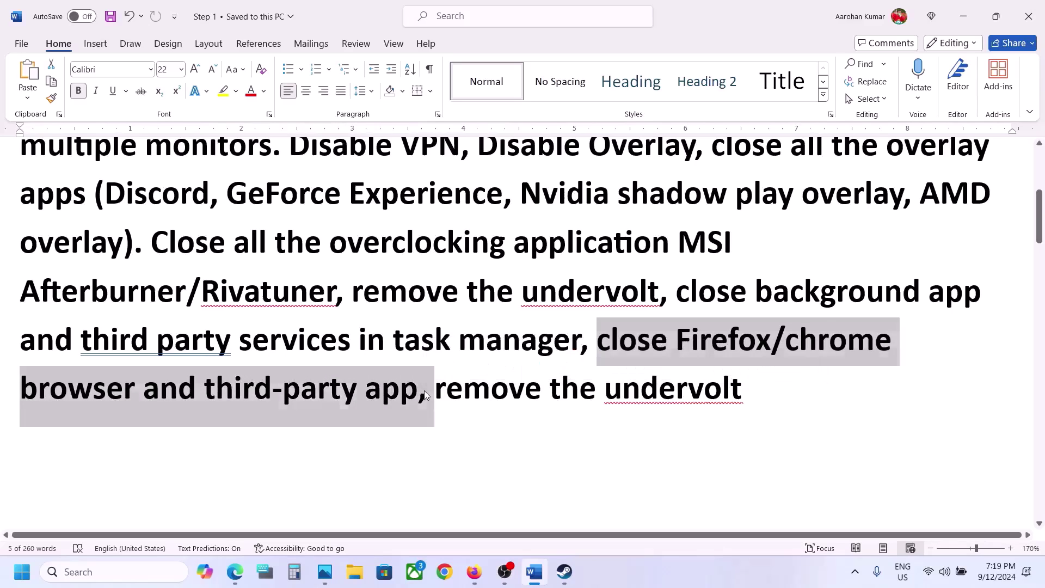
{"action": "left_click", "coordinate": [427, 390]}
{"action": "left_click_drag", "start_coordinate": [610, 391], "coordinate": [743, 393]}
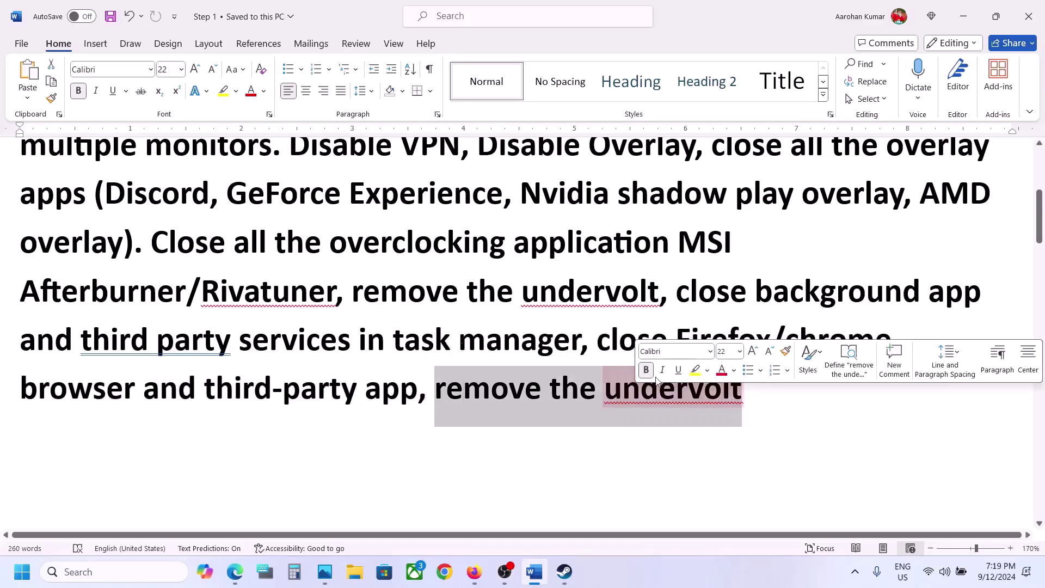
Examine Step 3's instruction to rename or delete the save game files and its warning about losing game progress.
{"action": "scroll", "coordinate": [279, 338], "scroll_direction": "down", "scroll_amount": 2}
{"action": "scroll", "coordinate": [279, 338], "scroll_direction": "down", "scroll_amount": 4}
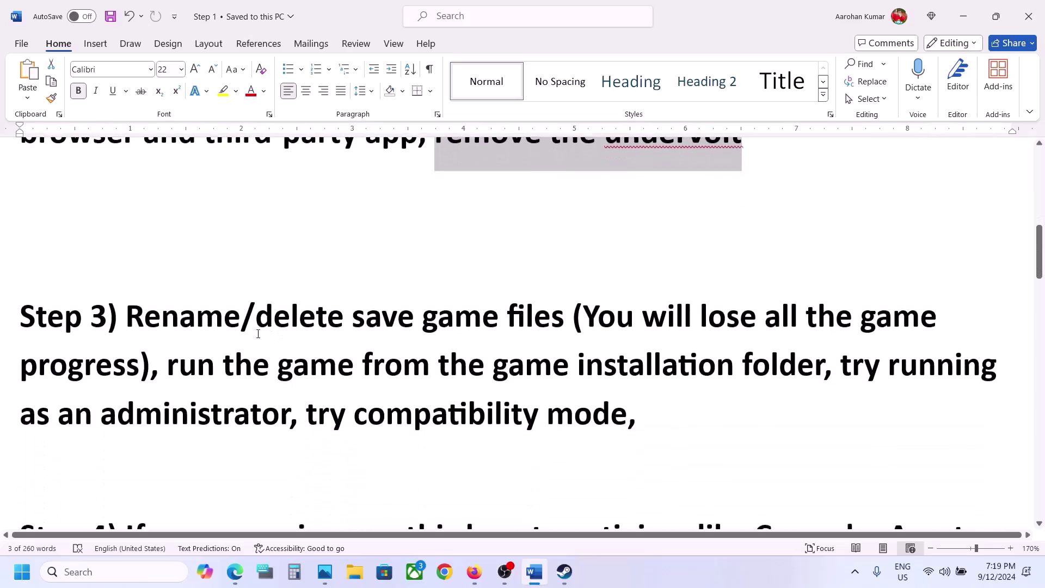
{"action": "left_click", "coordinate": [145, 314]}
{"action": "left_click_drag", "start_coordinate": [128, 315], "coordinate": [569, 319]}
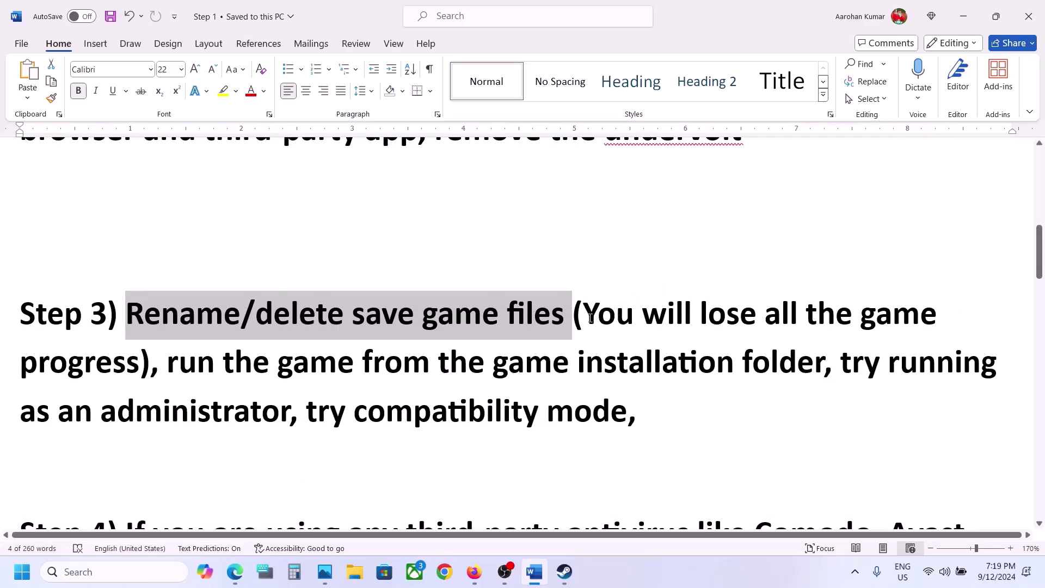
{"action": "left_click_drag", "start_coordinate": [591, 318], "coordinate": [143, 370]}
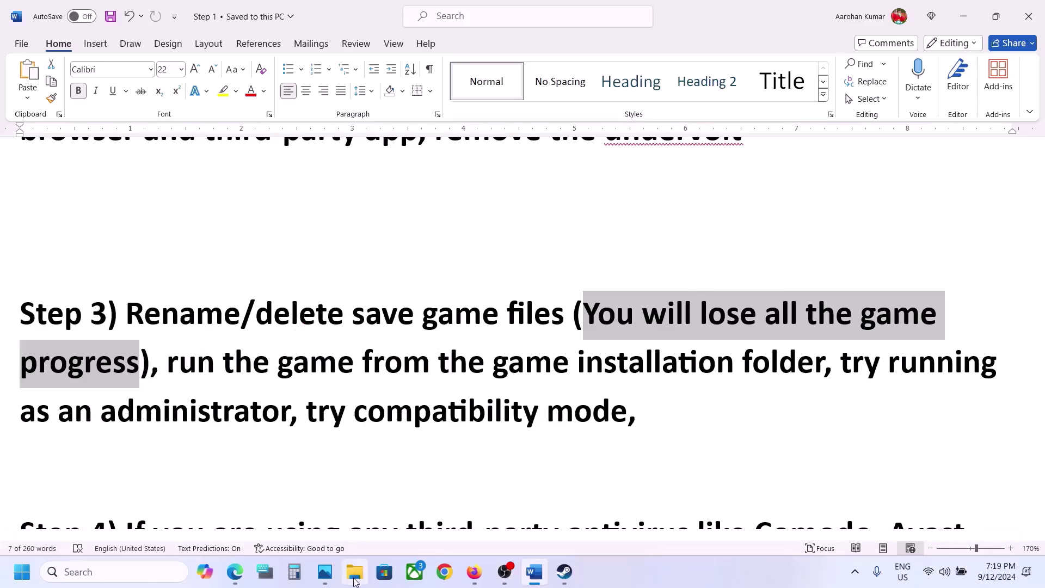
{"action": "left_click", "coordinate": [447, 440]}
Switch to File Explorer and open the user's profile folder inside Users on the OS (C:) drive.
{"action": "left_click", "coordinate": [355, 572]}
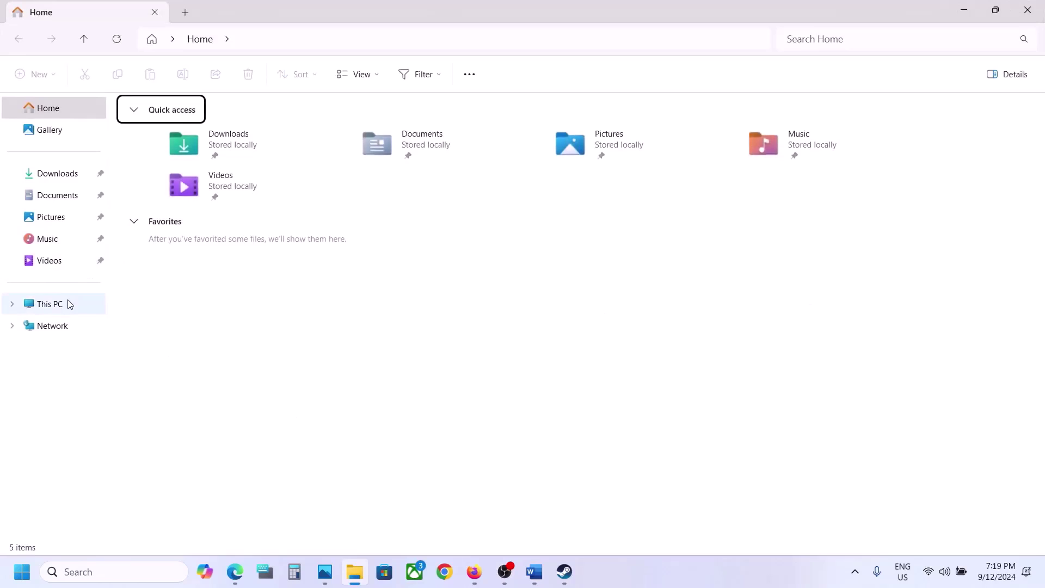
{"action": "left_click", "coordinate": [69, 304]}
{"action": "left_click", "coordinate": [237, 145]}
{"action": "double_click", "coordinate": [237, 145]}
{"action": "scroll", "coordinate": [191, 347], "scroll_direction": "down", "scroll_amount": 2}
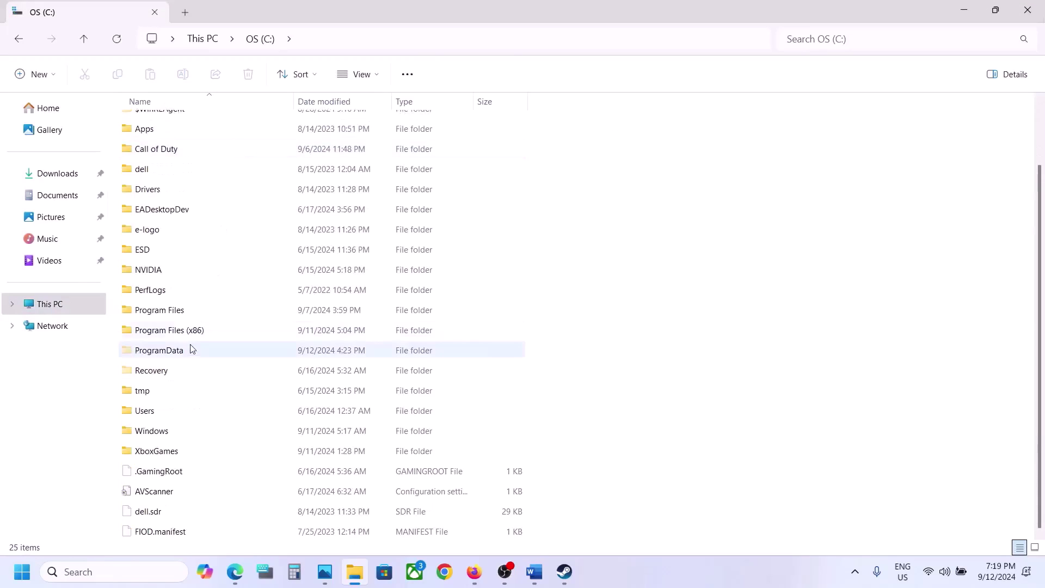
{"action": "double_click", "coordinate": [155, 409]}
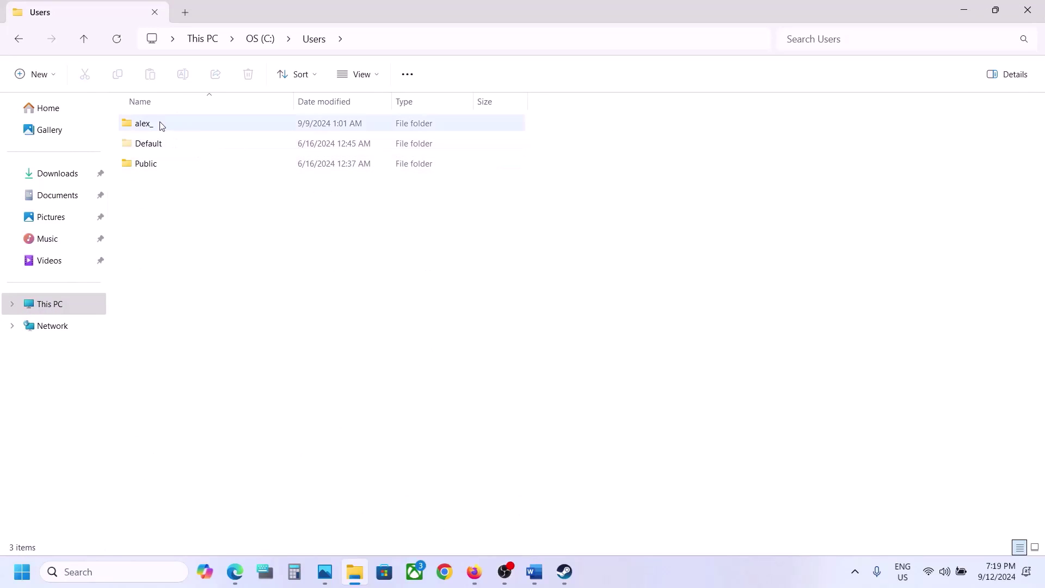
{"action": "left_click", "coordinate": [200, 125]}
{"action": "double_click", "coordinate": [202, 126]}
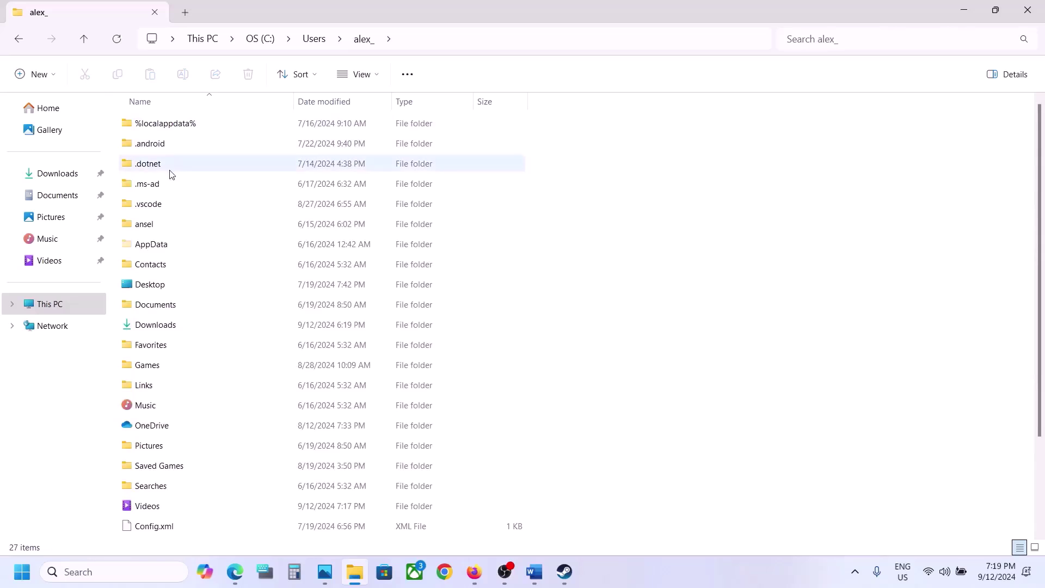
Check that hidden items are set to show, and open the LocalLow folder inside AppData.
{"action": "left_click", "coordinate": [154, 247]}
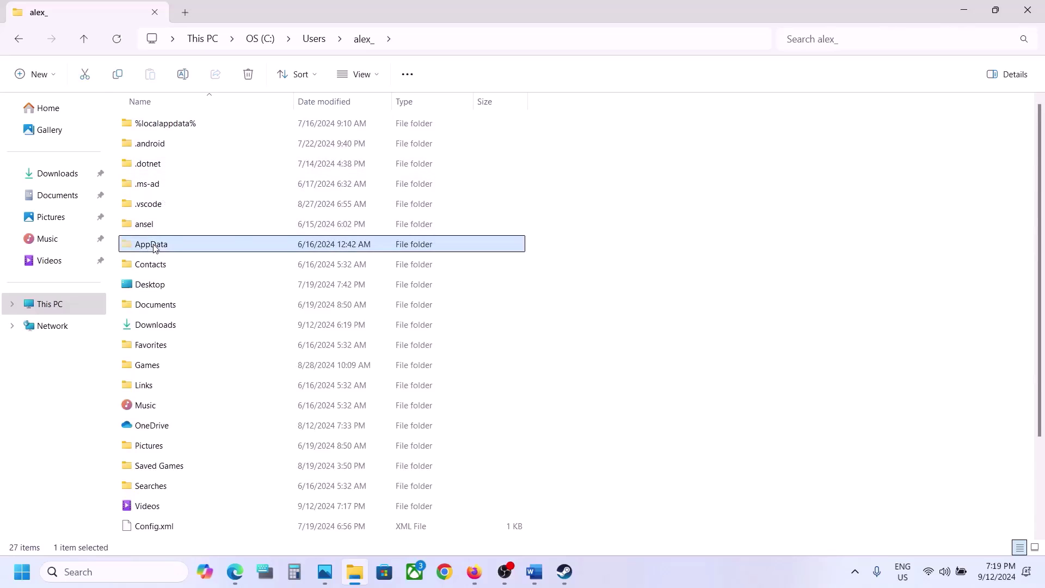
{"action": "left_click", "coordinate": [366, 80]}
{"action": "mouse_move", "coordinate": [383, 328]}
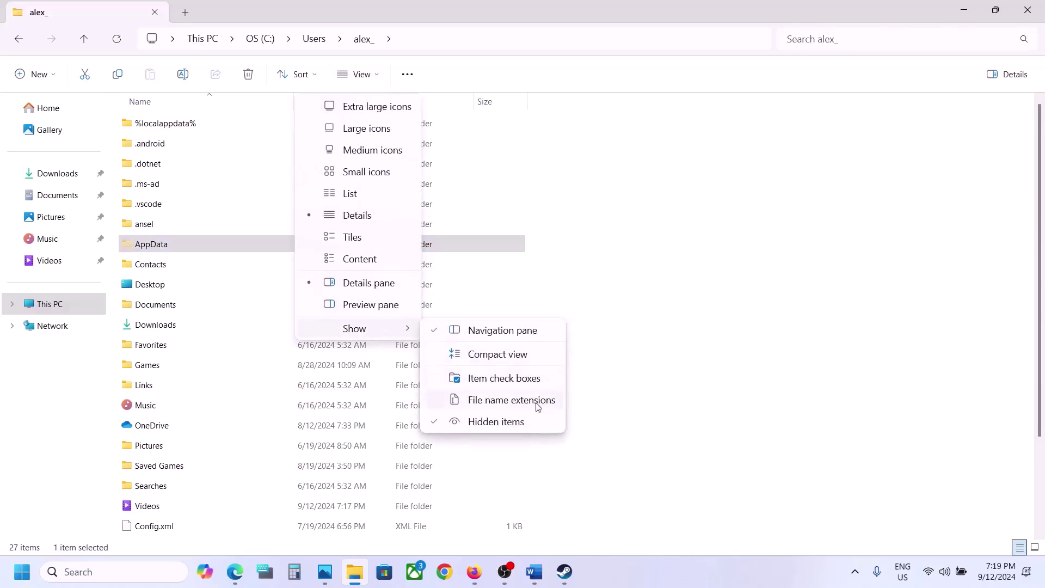
{"action": "double_click", "coordinate": [166, 246]}
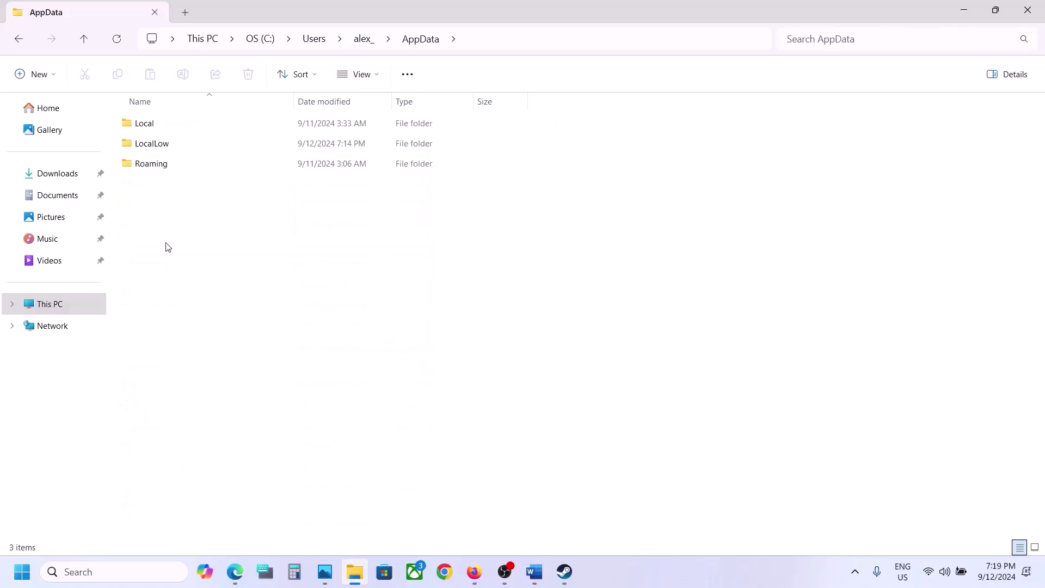
{"action": "double_click", "coordinate": [179, 148]}
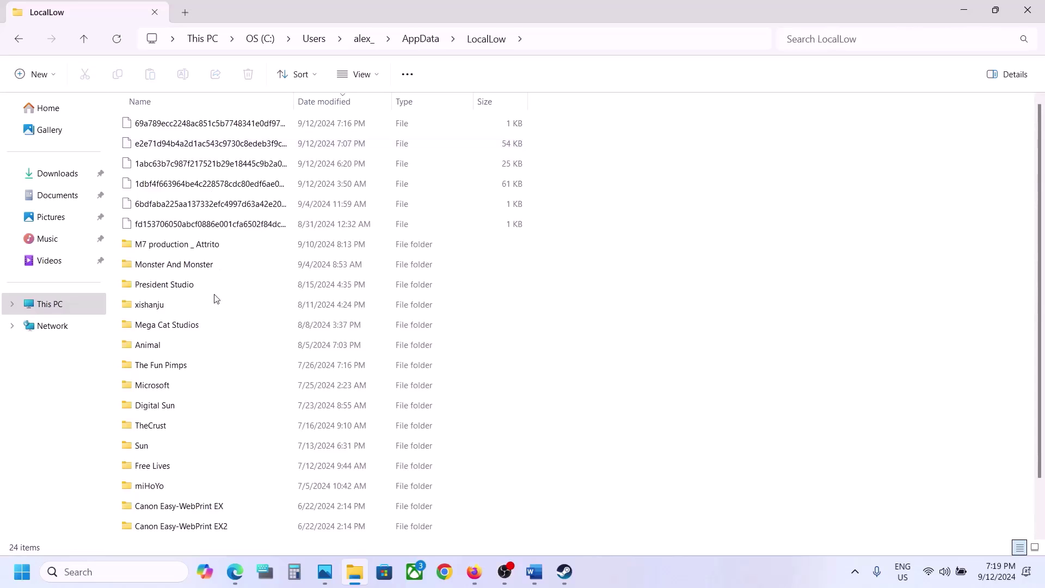
Rename the M7 production _ Attrito folder as M7 production _ Attrito.old.
{"action": "left_click", "coordinate": [166, 253]}
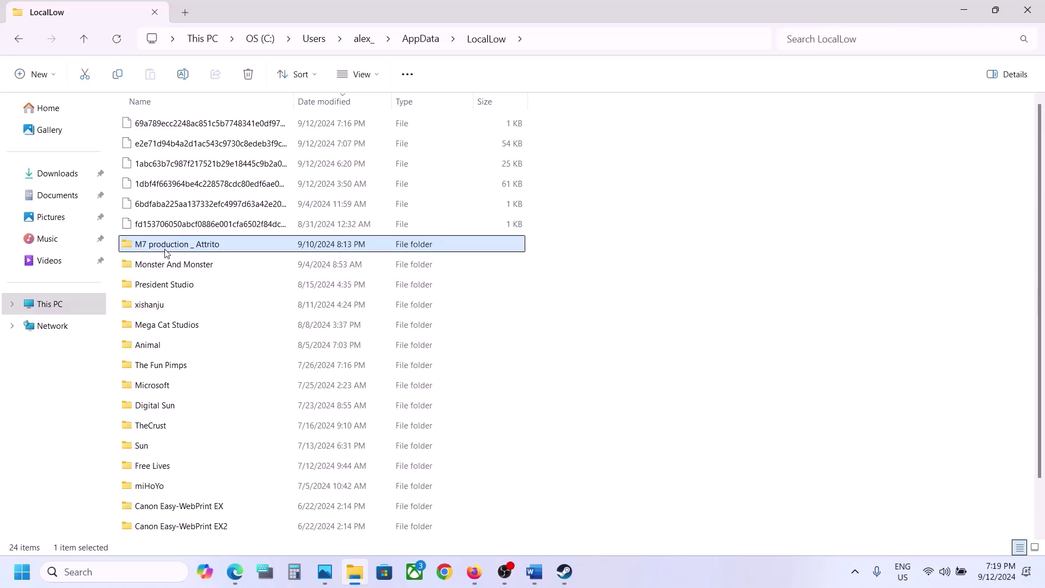
{"action": "right_click", "coordinate": [220, 250]}
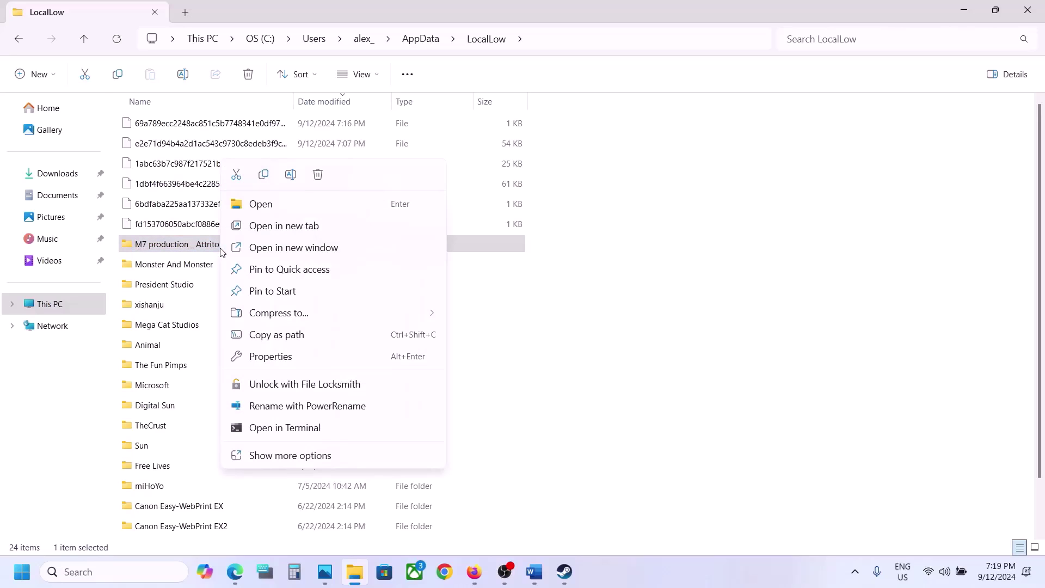
{"action": "left_click", "coordinate": [291, 174]}
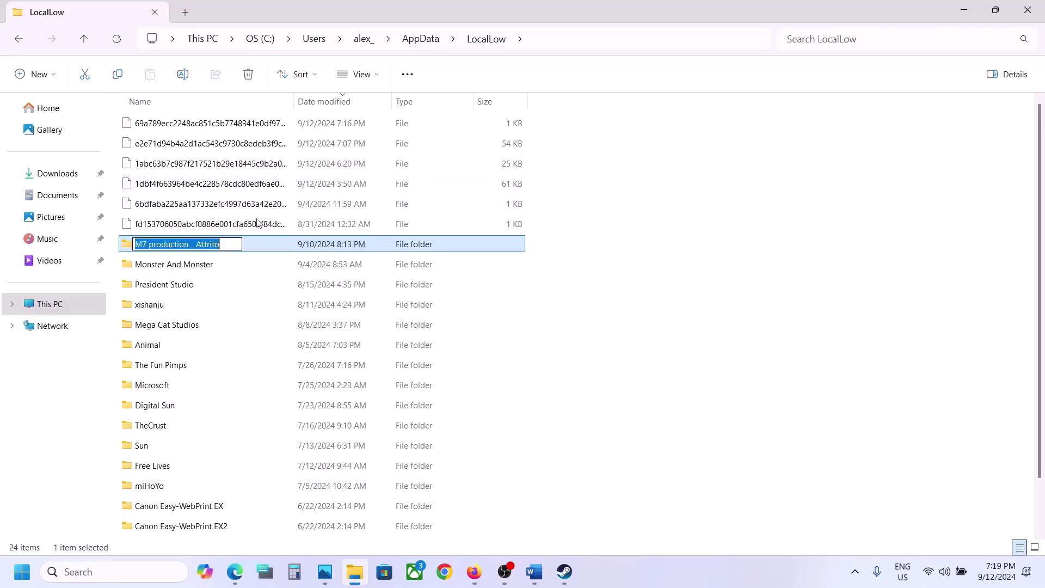
{"action": "left_click", "coordinate": [233, 244]}
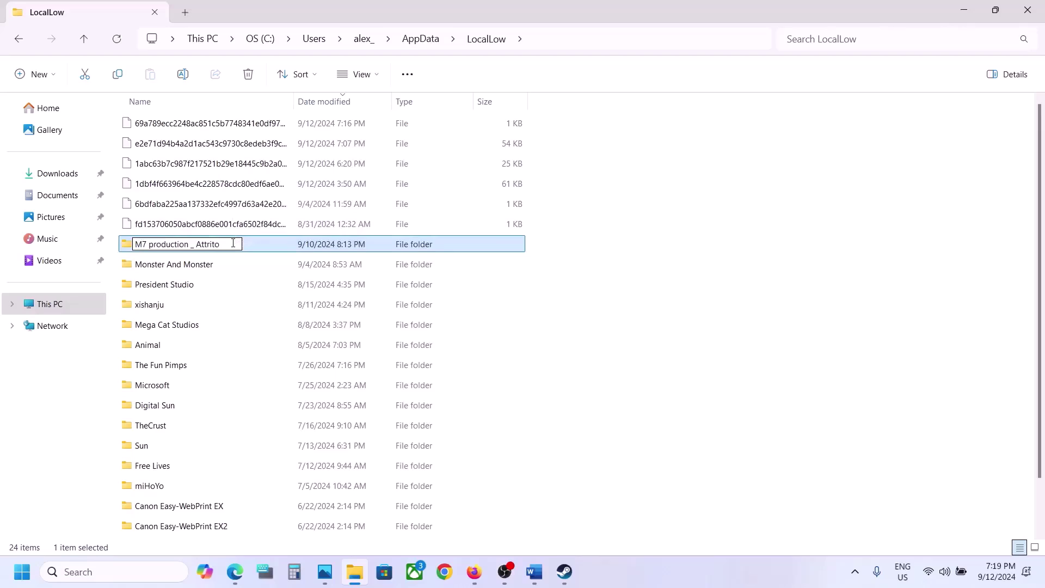
{"action": "type", "text": ".old"}
{"action": "left_click", "coordinate": [573, 339]}
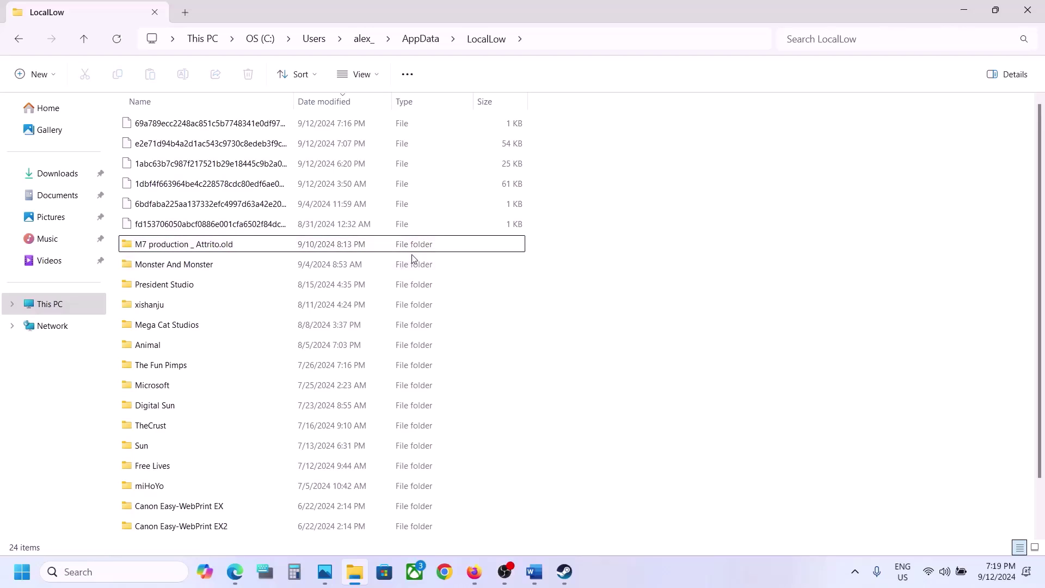
{"action": "right_click", "coordinate": [217, 246]}
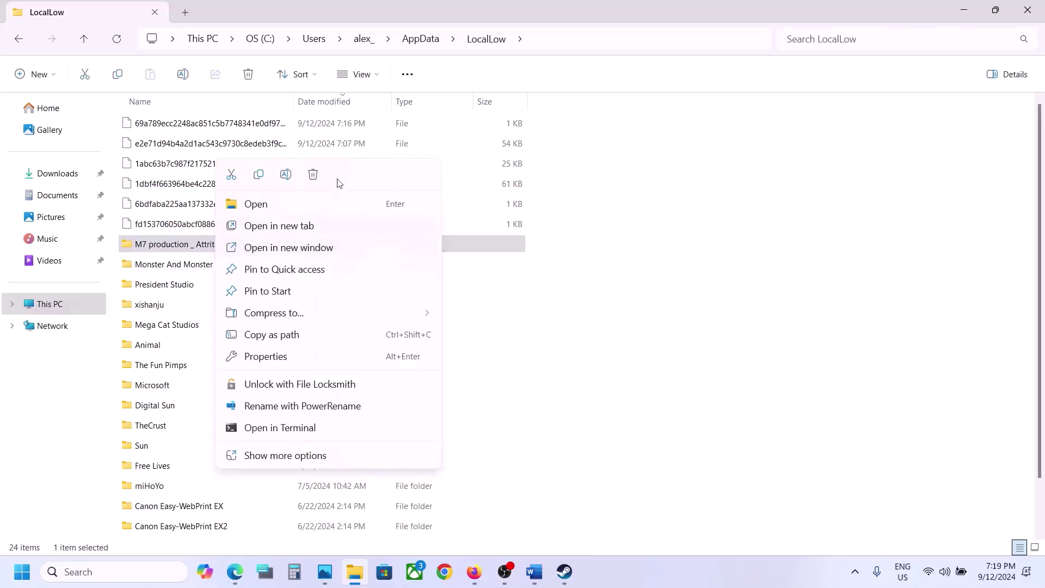
{"action": "left_click", "coordinate": [684, 467]}
{"action": "left_click", "coordinate": [684, 466]}
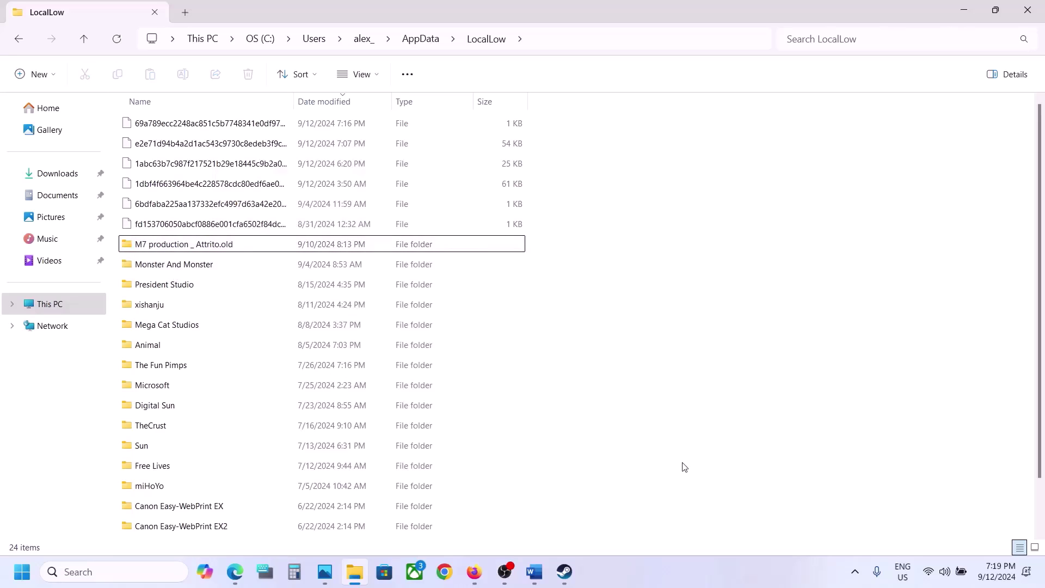
Switch to Word and highlight Step 3's instruction to run the game from the game installation folder.
{"action": "left_click", "coordinate": [564, 571]}
{"action": "left_click", "coordinate": [534, 571]}
{"action": "scroll", "coordinate": [445, 335], "scroll_direction": "down", "scroll_amount": 2}
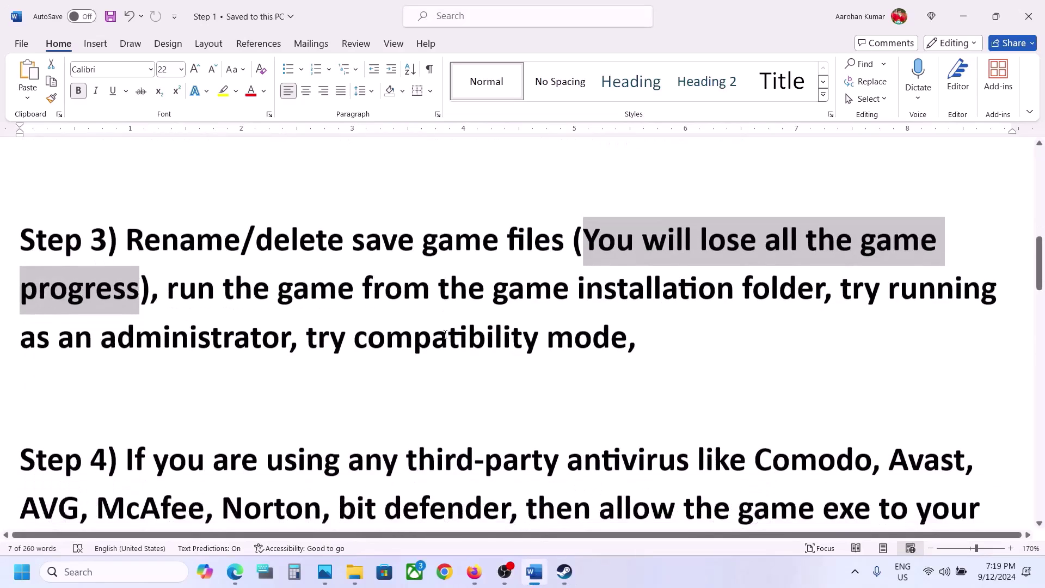
{"action": "left_click_drag", "start_coordinate": [171, 269], "coordinate": [792, 268]}
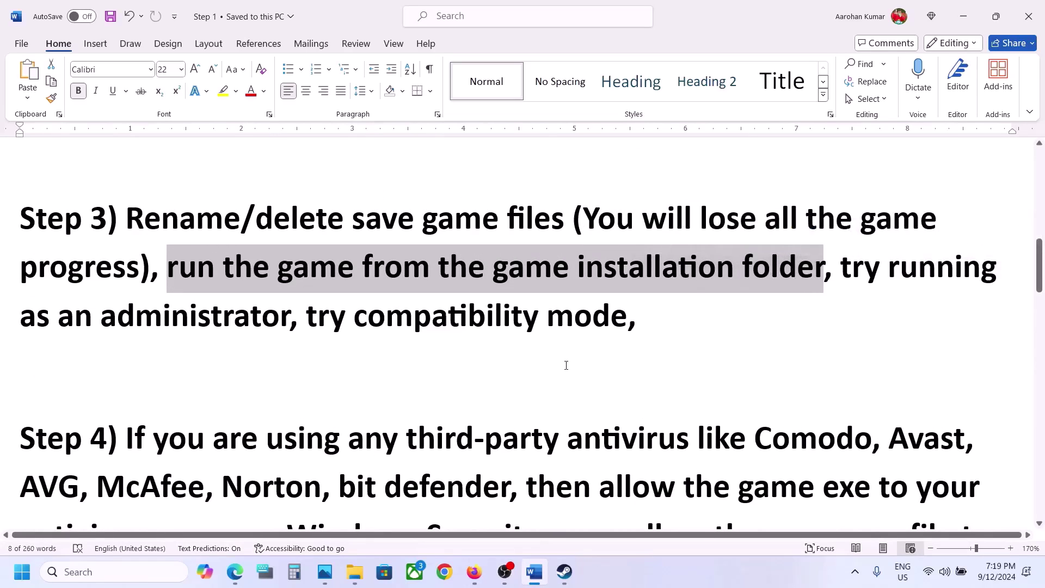
Switch to Steam and open Zero Hour's local files folder from the game library.
{"action": "left_click", "coordinate": [564, 572]}
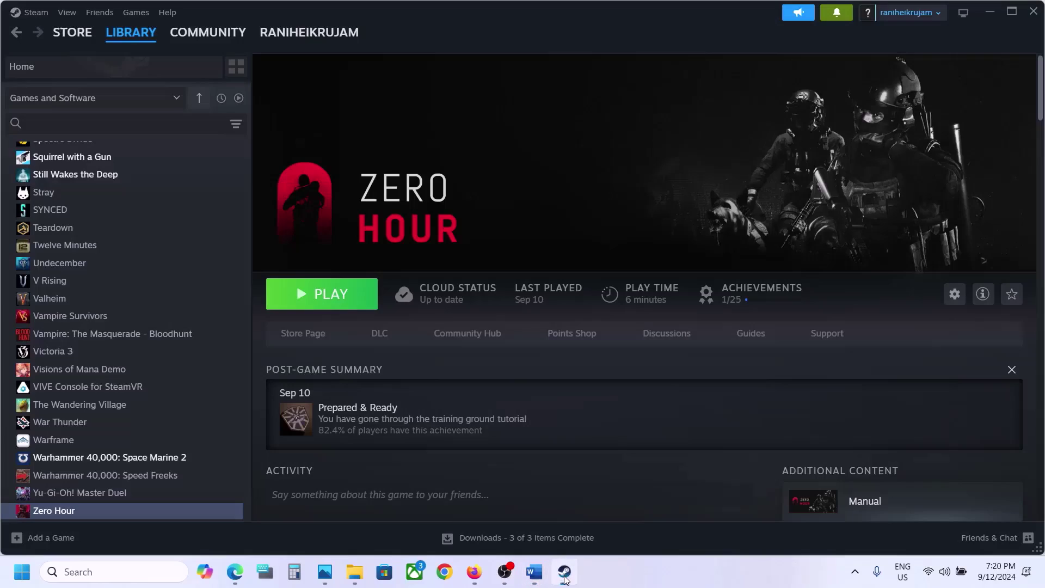
{"action": "right_click", "coordinate": [109, 511]}
{"action": "mouse_move", "coordinate": [136, 476]}
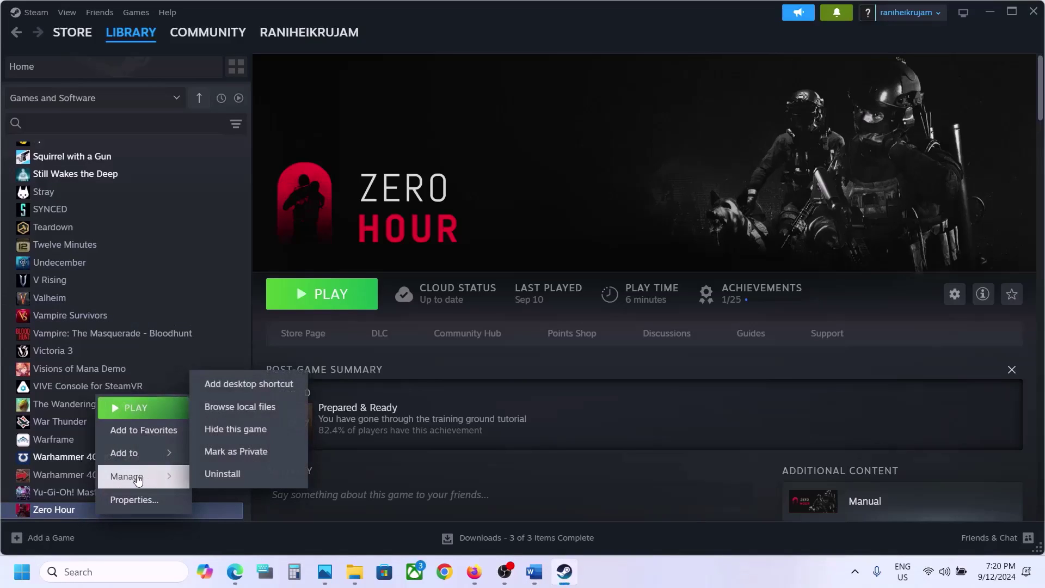
{"action": "left_click", "coordinate": [266, 412]}
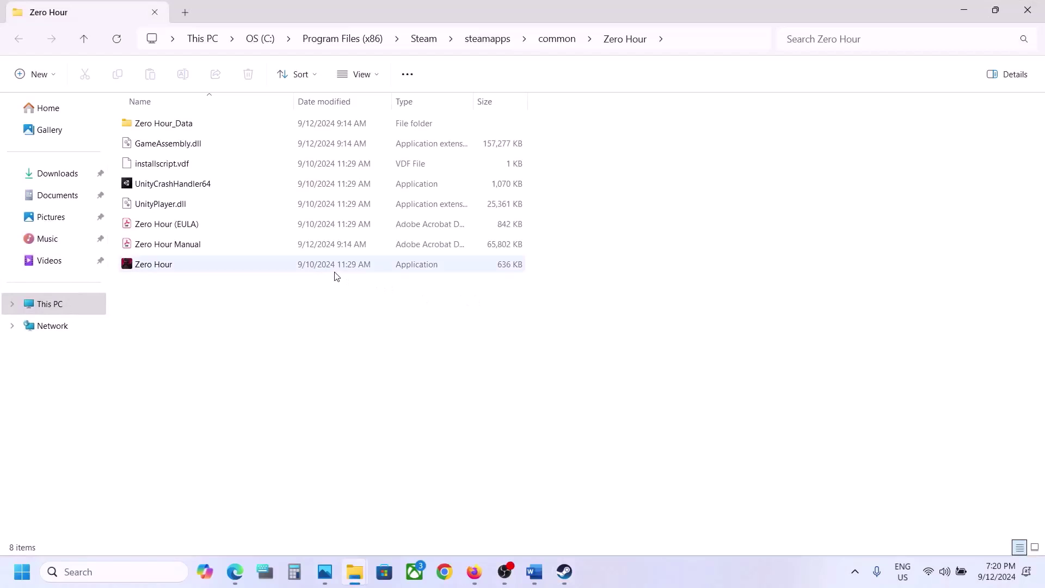
Set the Zero Hour application to run as an administrator in its compatibility properties and apply the change.
{"action": "right_click", "coordinate": [194, 272]}
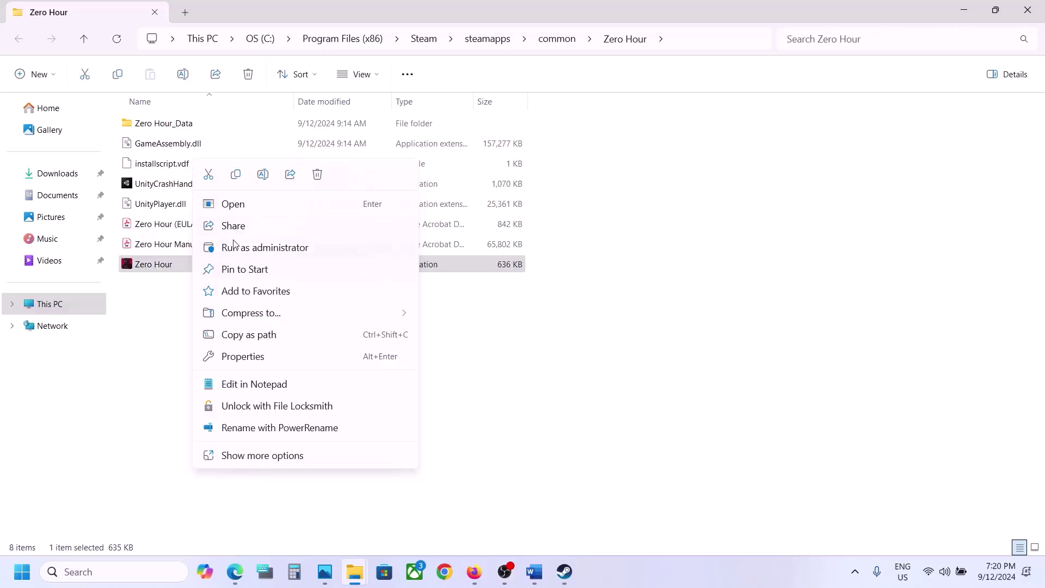
{"action": "left_click", "coordinate": [243, 356]}
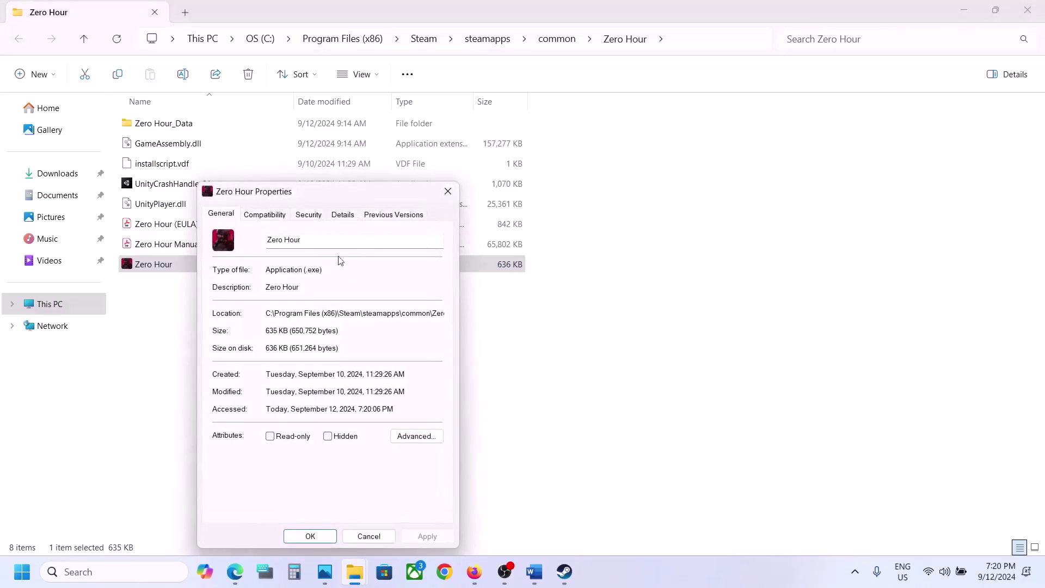
{"action": "left_click", "coordinate": [265, 216]}
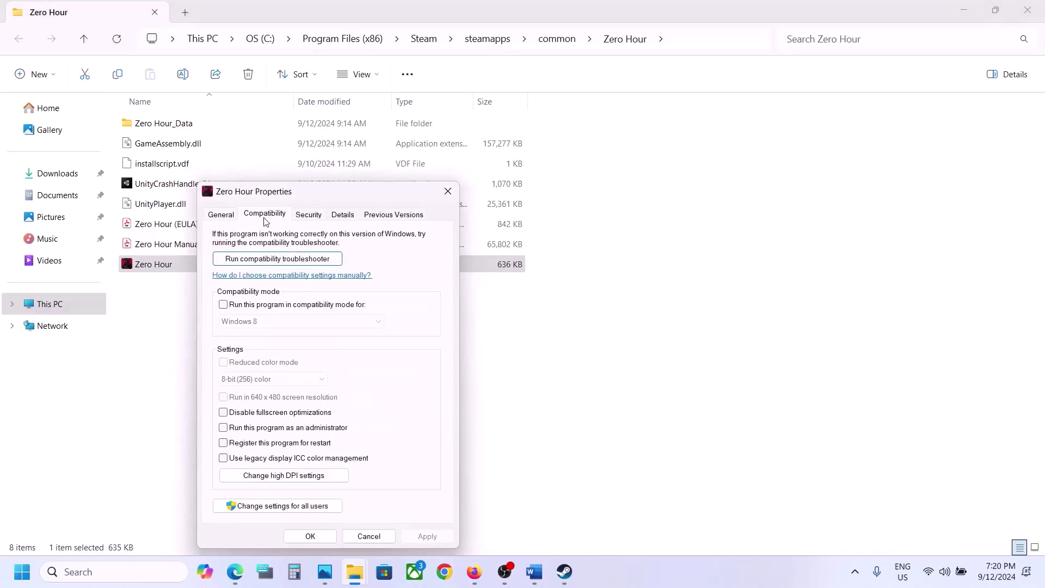
{"action": "left_click", "coordinate": [223, 428]}
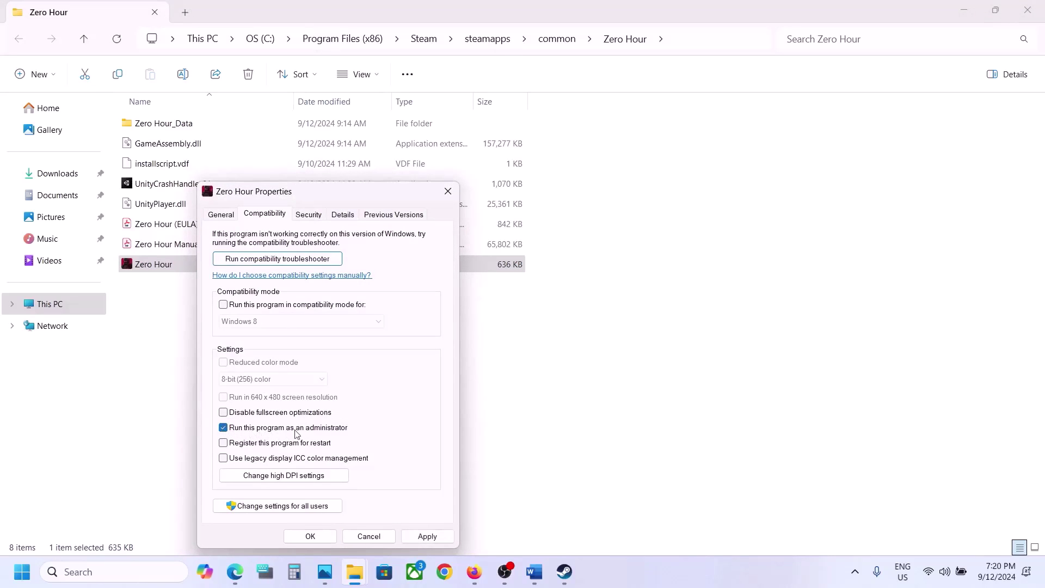
{"action": "left_click", "coordinate": [424, 541]}
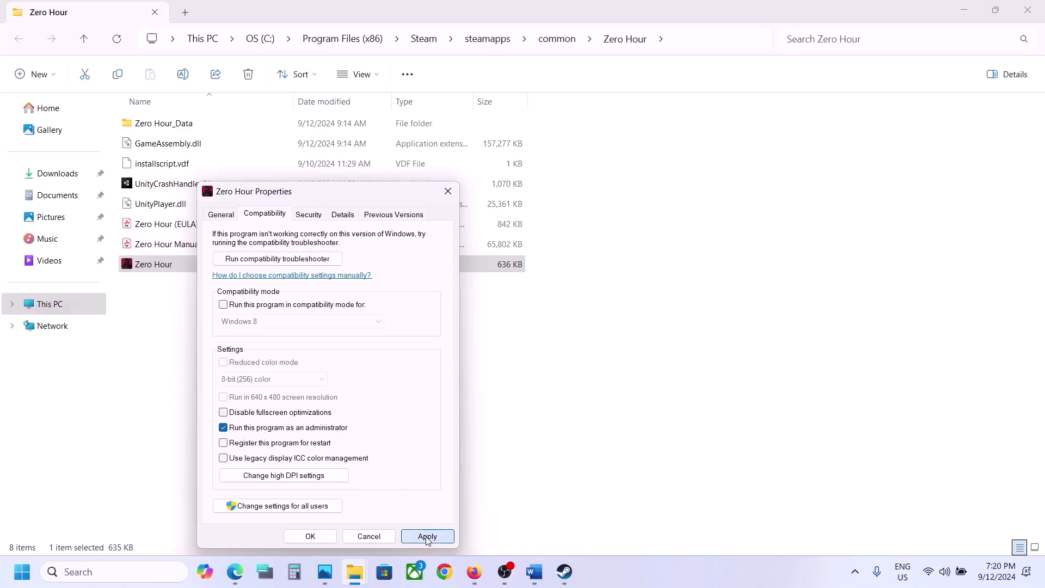
{"action": "left_click", "coordinate": [311, 538]}
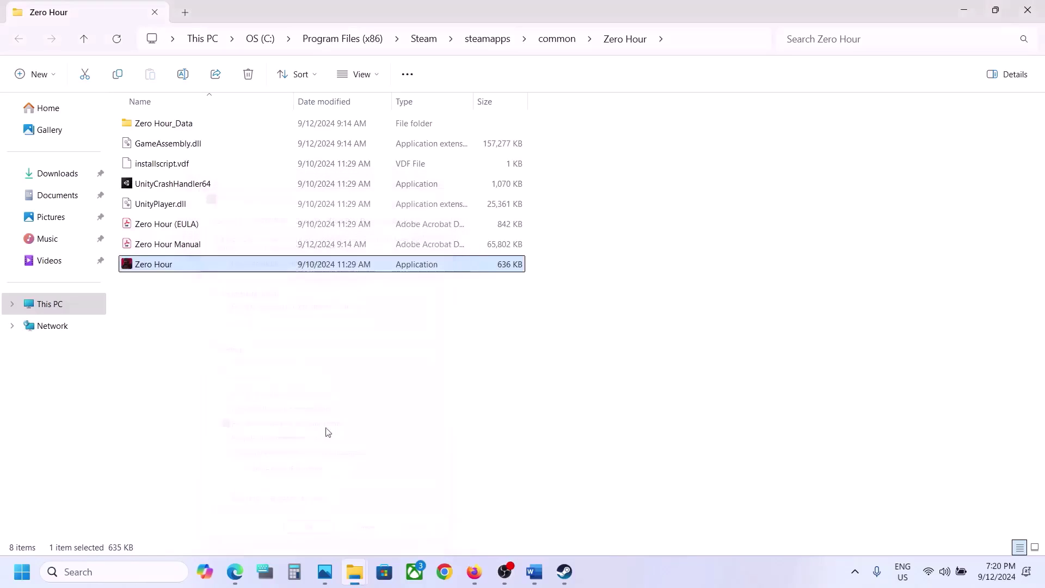
Enable compatibility mode for Windows 8 on the Zero Hour application and apply it.
{"action": "right_click", "coordinate": [188, 263]}
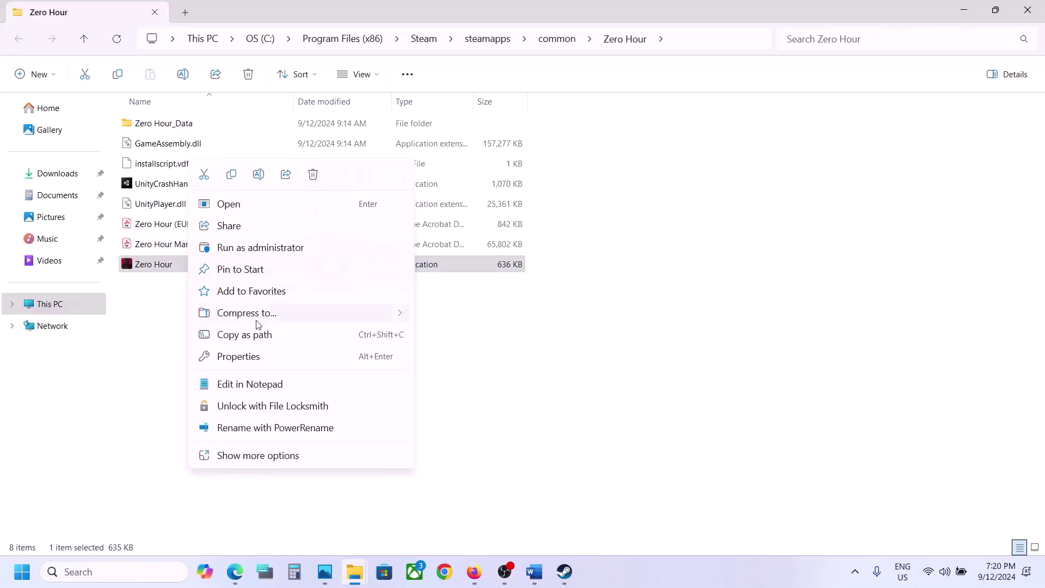
{"action": "left_click", "coordinate": [243, 358]}
{"action": "left_click", "coordinate": [283, 218]}
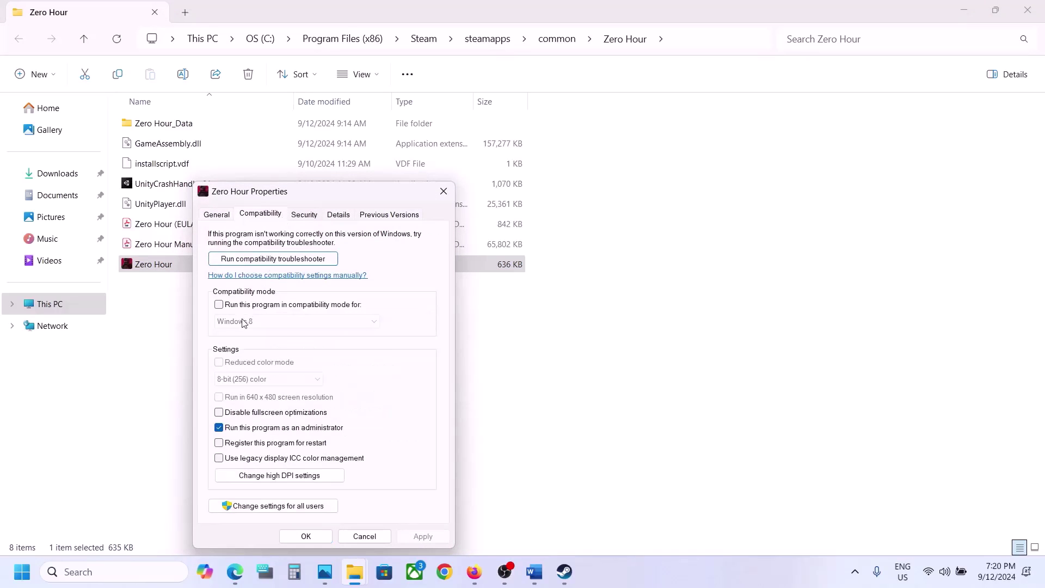
{"action": "left_click", "coordinate": [220, 306]}
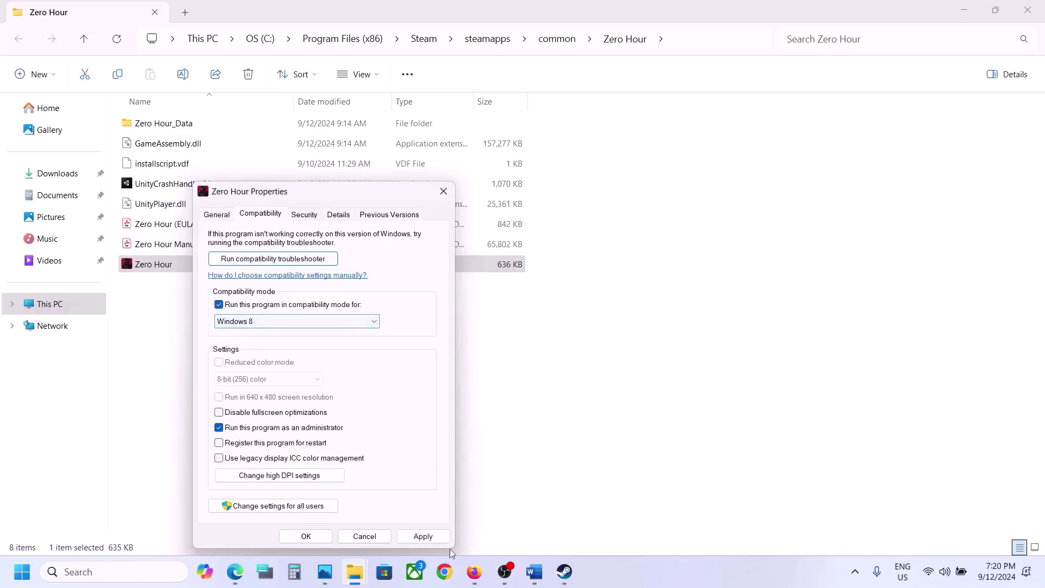
{"action": "left_click", "coordinate": [422, 536]}
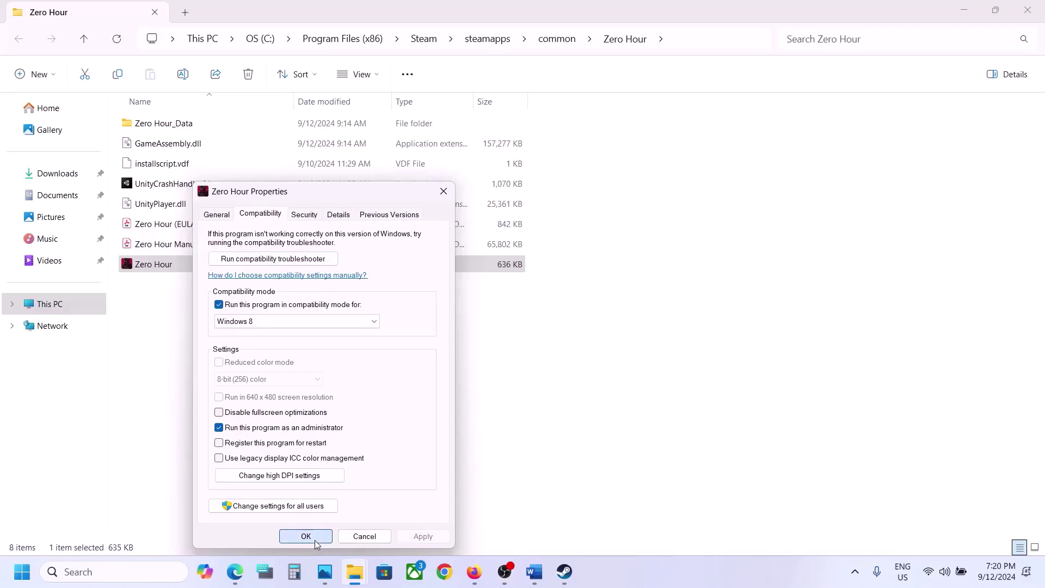
{"action": "left_click", "coordinate": [313, 539]}
Set the Zero Hour application's compatibility mode to Windows 7, disable fullscreen optimizations, and apply both settings.
{"action": "right_click", "coordinate": [155, 260]}
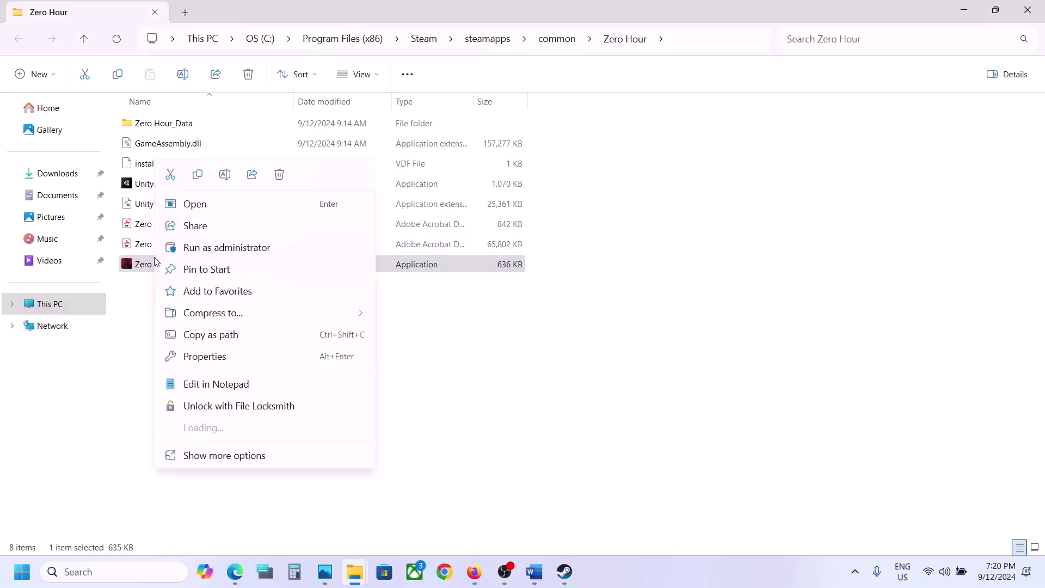
{"action": "left_click", "coordinate": [206, 357]}
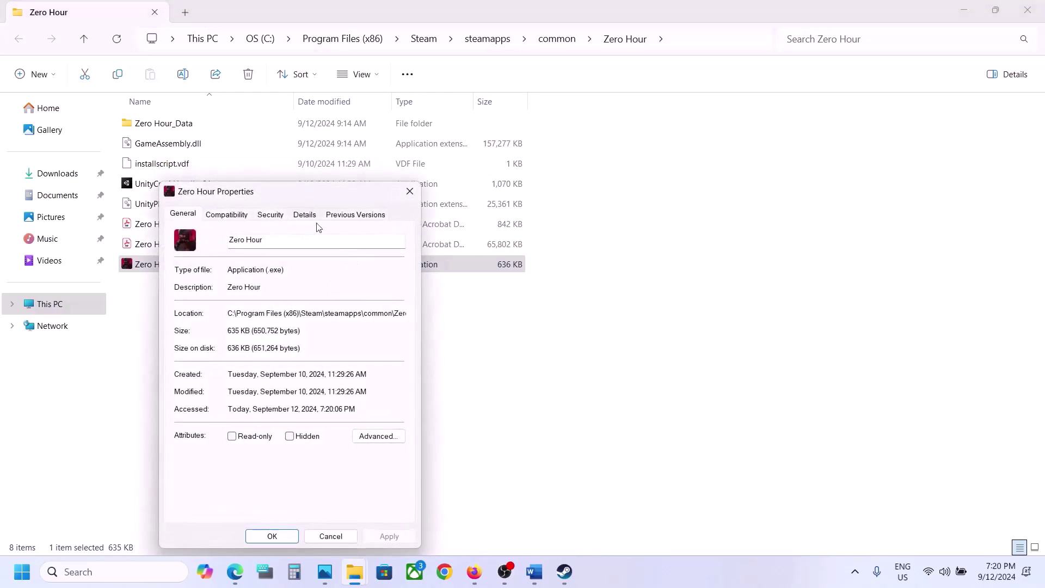
{"action": "left_click", "coordinate": [235, 216]}
{"action": "left_click", "coordinate": [217, 322]}
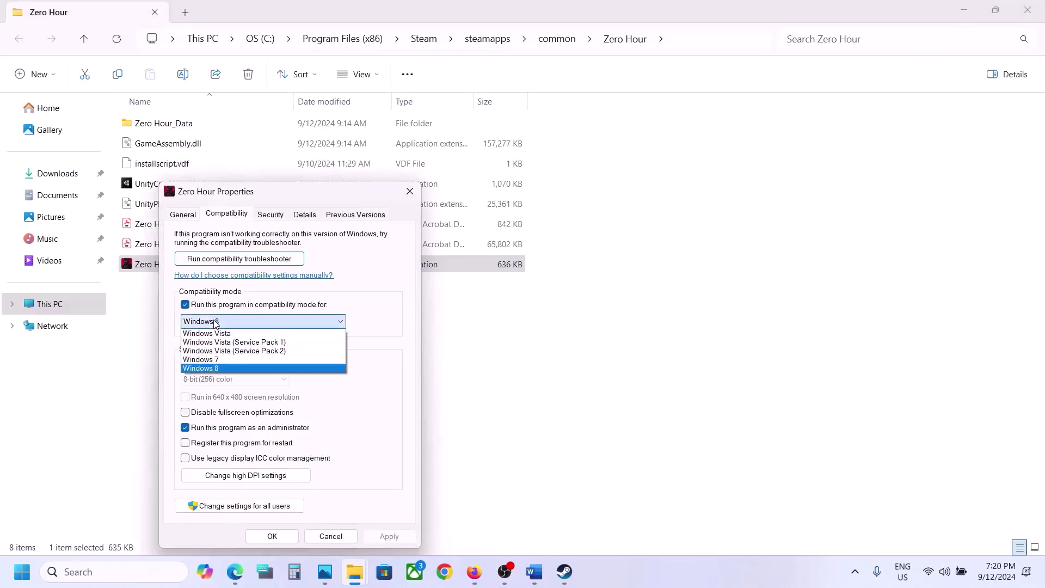
{"action": "left_click", "coordinate": [213, 359]}
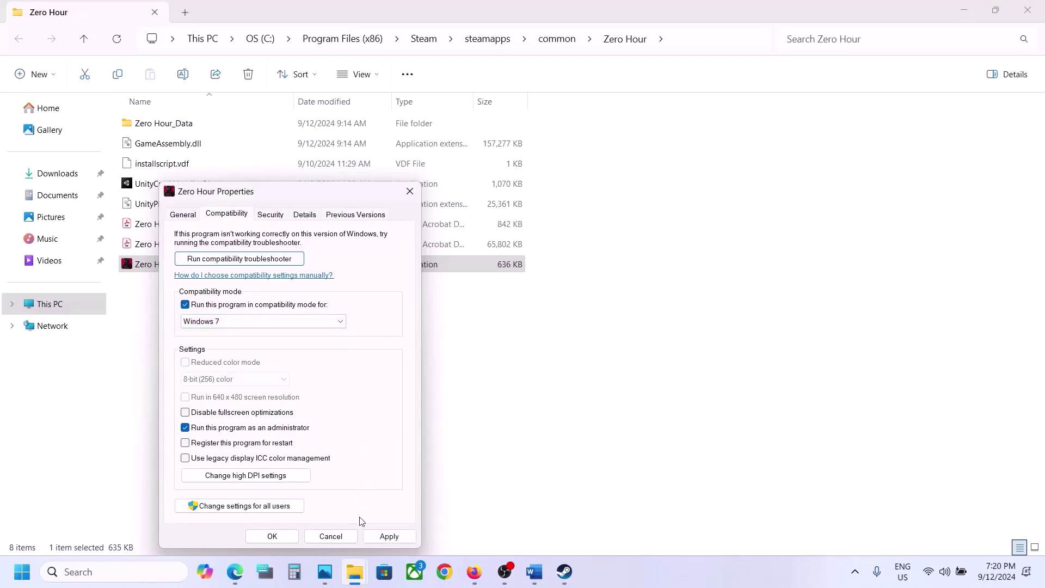
{"action": "left_click", "coordinate": [373, 540]}
{"action": "left_click", "coordinate": [188, 415]}
{"action": "left_click", "coordinate": [388, 536]}
{"action": "left_click", "coordinate": [275, 536]}
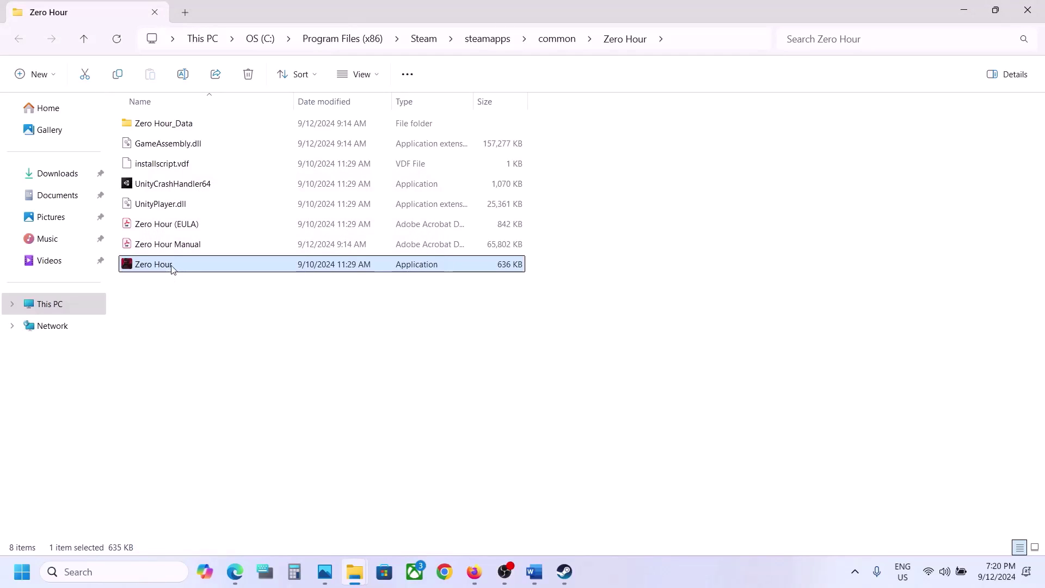
Turn off compatibility mode and running as an administrator for the Zero Hour application, and save its properties.
{"action": "right_click", "coordinate": [172, 269]}
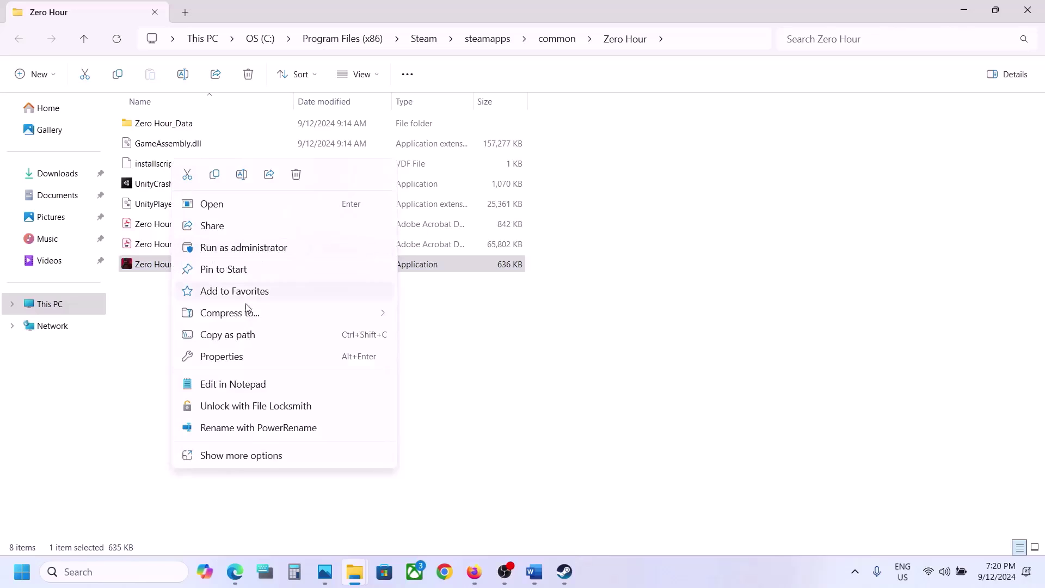
{"action": "left_click", "coordinate": [235, 358]}
{"action": "left_click", "coordinate": [245, 215]}
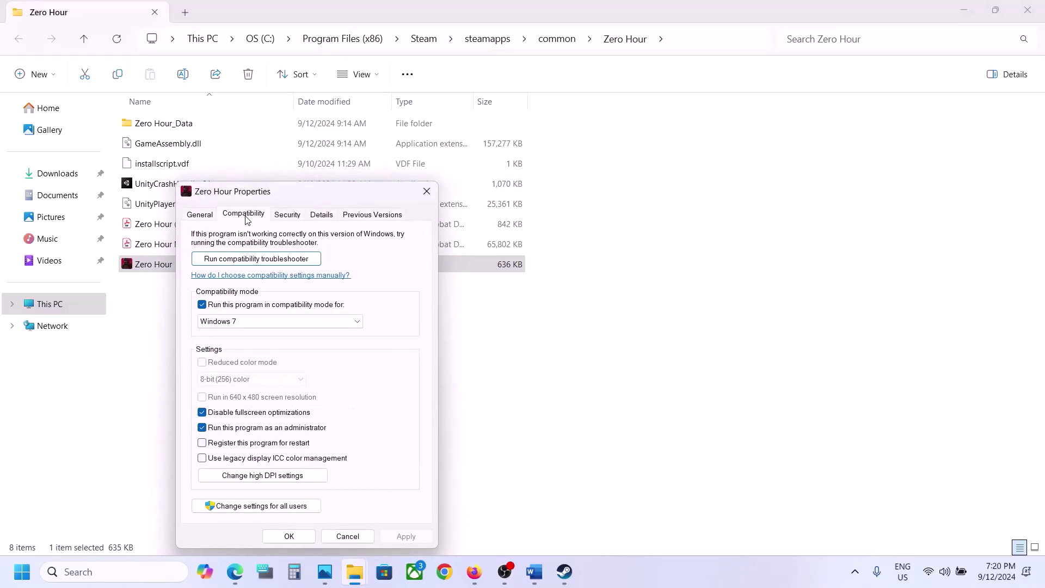
{"action": "left_click", "coordinate": [202, 305]}
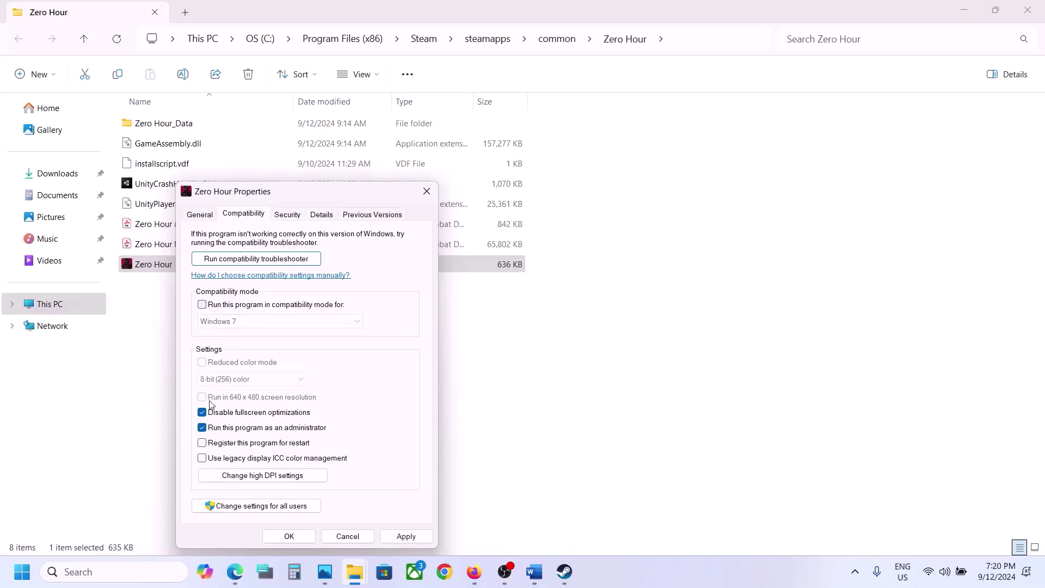
{"action": "left_click", "coordinate": [203, 428]}
{"action": "left_click", "coordinate": [289, 536]}
Switch to Word and examine Step 4's instructions on allowing the game exe through third-party antivirus or Windows Security.
{"action": "key", "text": "alt+Tab"}
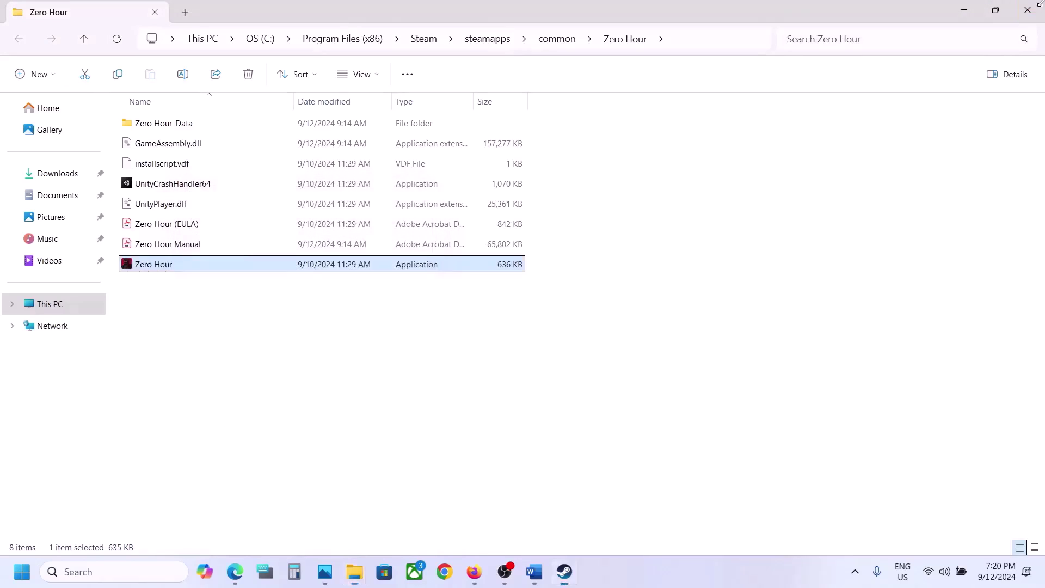
{"action": "left_click", "coordinate": [534, 571]}
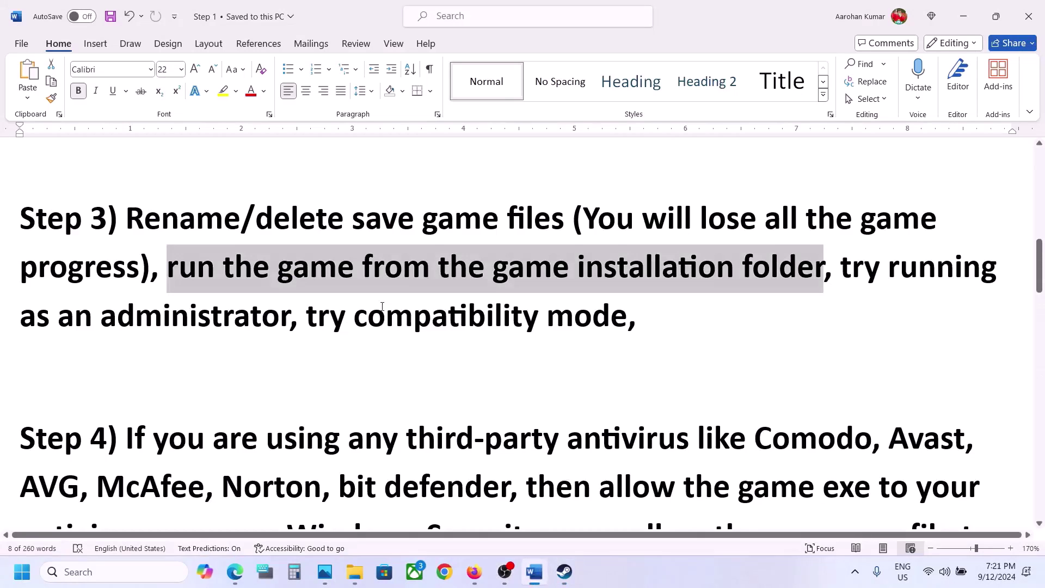
{"action": "scroll", "coordinate": [379, 308], "scroll_direction": "down", "scroll_amount": 2}
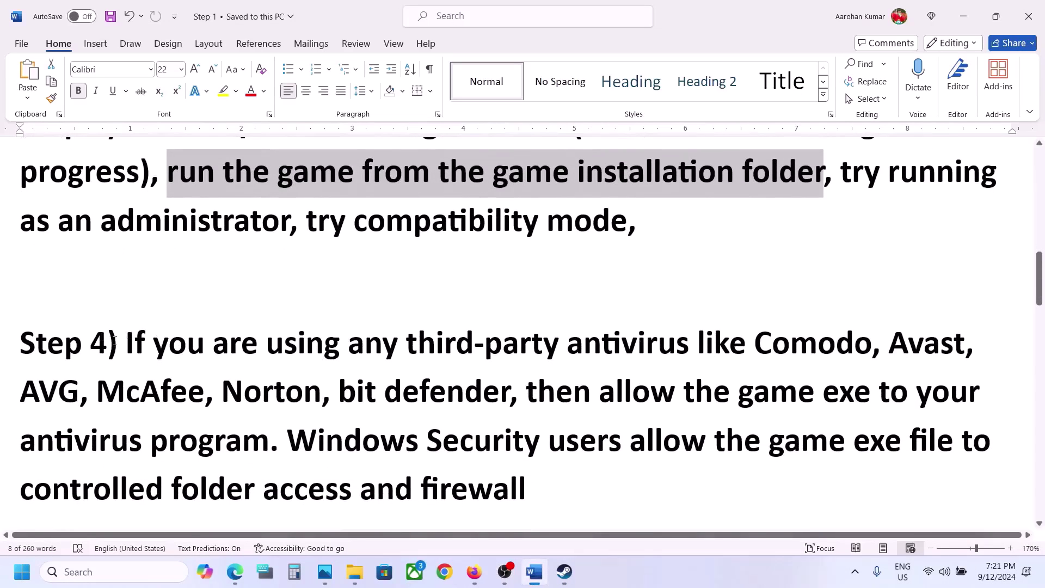
{"action": "left_click_drag", "start_coordinate": [114, 341], "coordinate": [549, 392]}
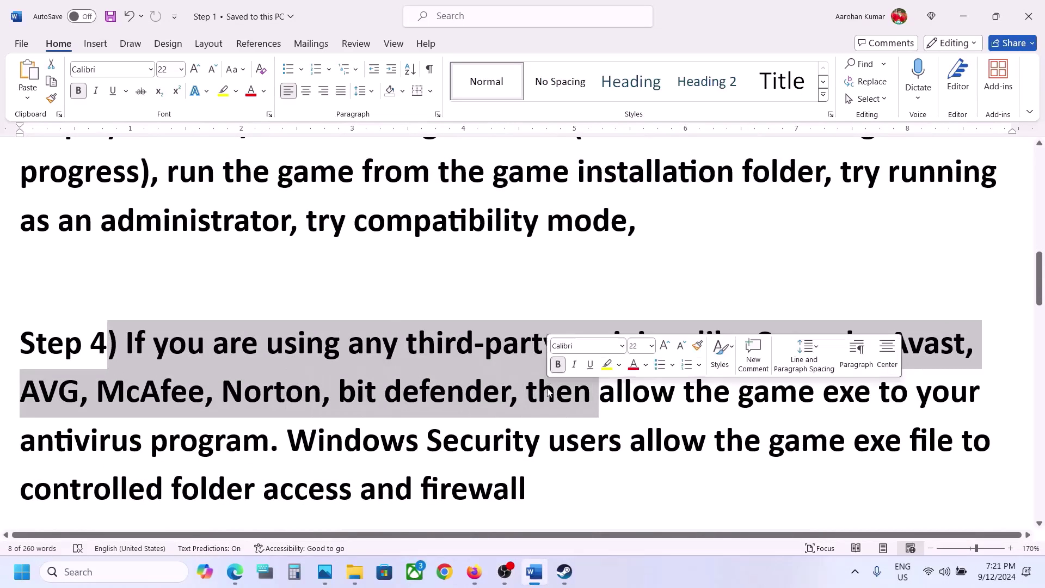
{"action": "scroll", "coordinate": [681, 351], "scroll_direction": "down", "scroll_amount": 1}
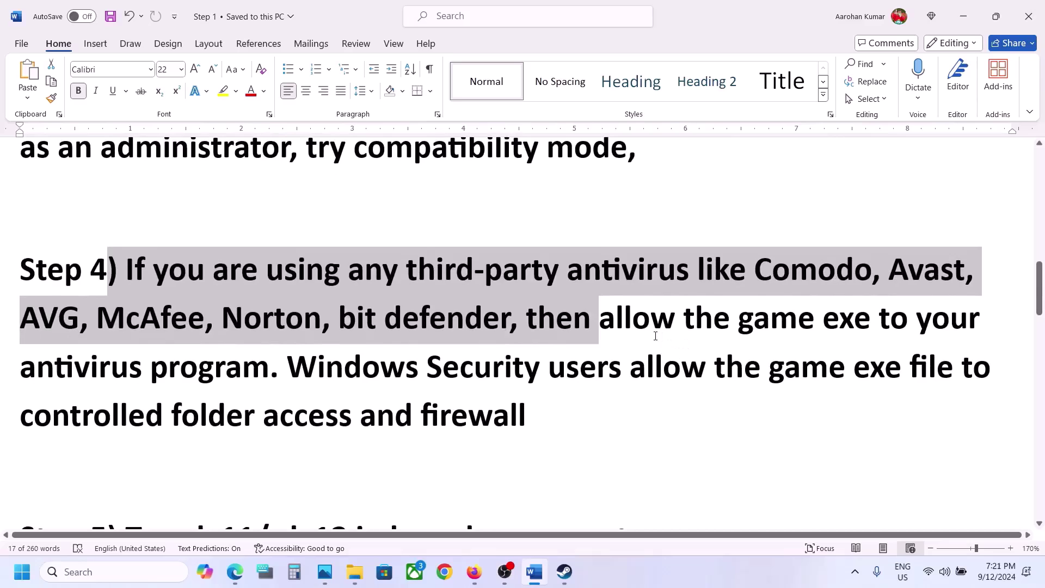
{"action": "left_click", "coordinate": [655, 335]}
{"action": "left_click_drag", "start_coordinate": [549, 321], "coordinate": [520, 370]}
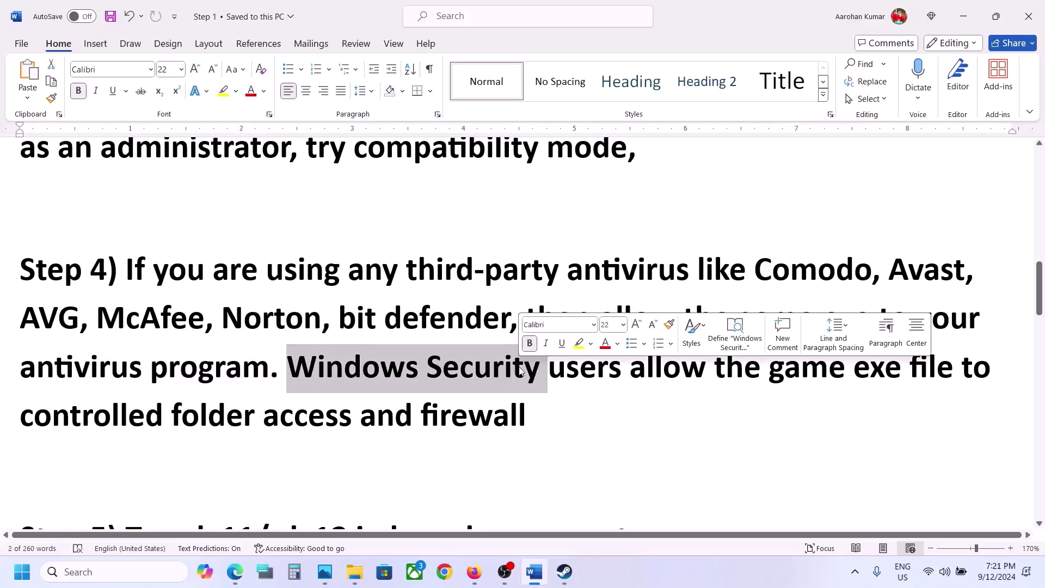
Open the list of apps allowed through Controlled folder access in Windows Security's ransomware protection.
{"action": "key", "text": "super+i"}
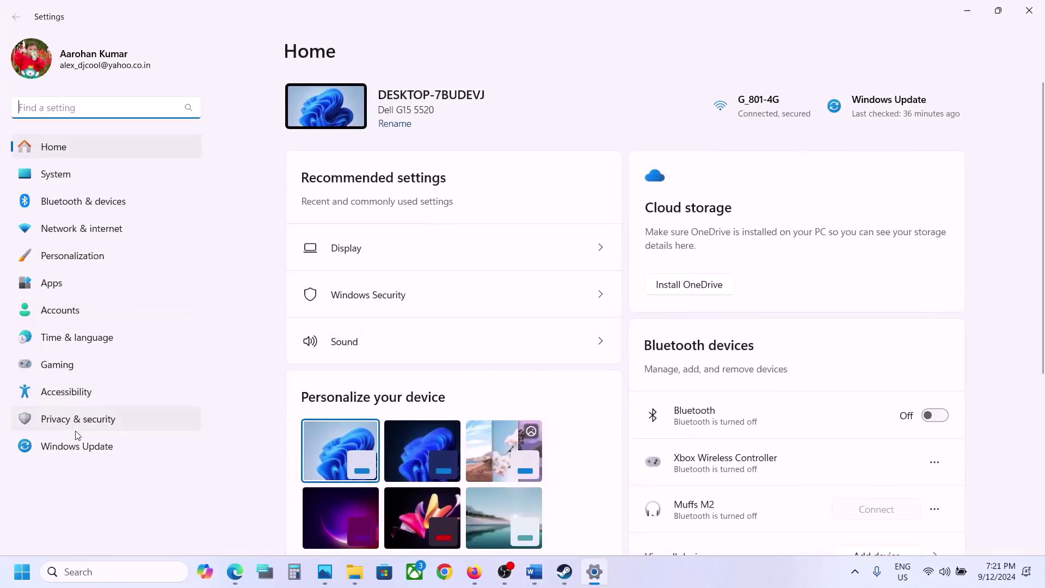
{"action": "left_click", "coordinate": [76, 420]}
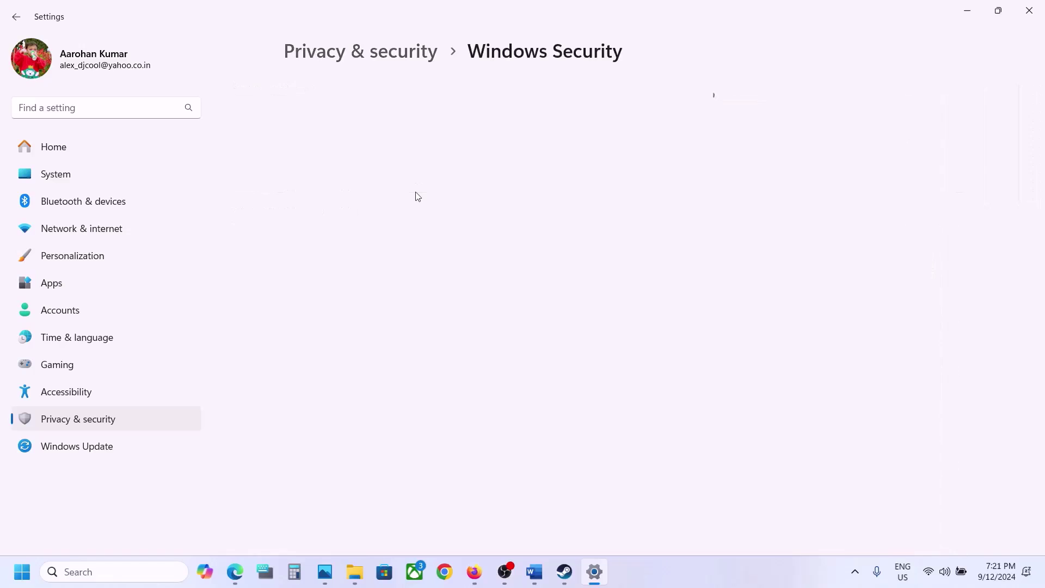
{"action": "left_click", "coordinate": [392, 203]}
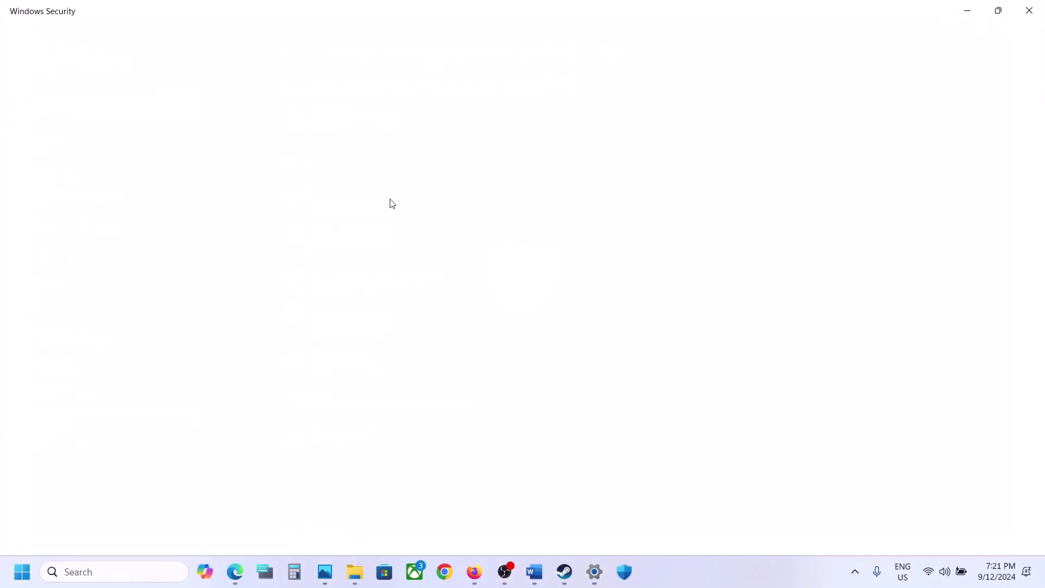
{"action": "scroll", "coordinate": [392, 203], "scroll_direction": "down", "scroll_amount": 3}
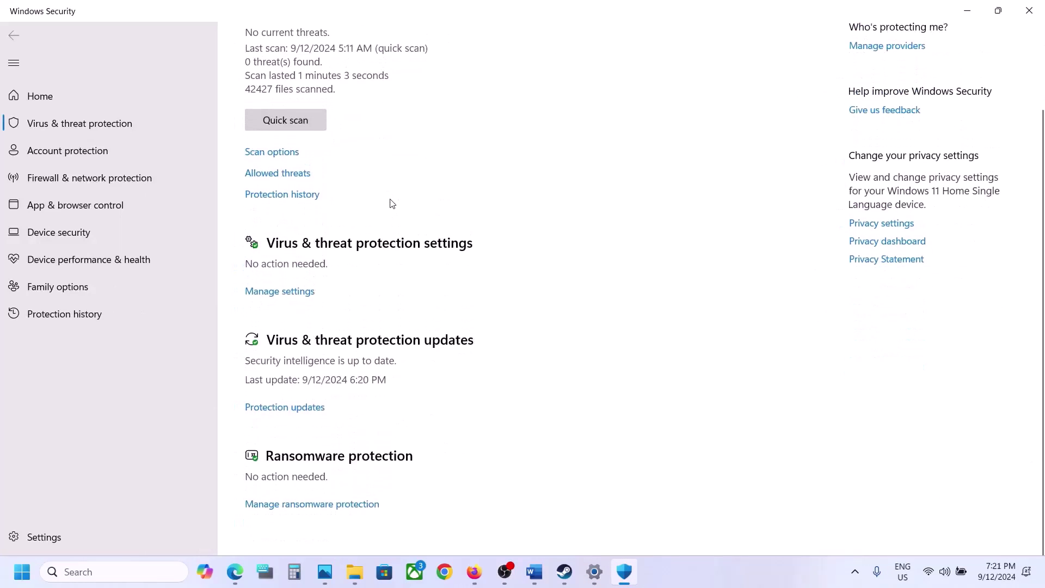
{"action": "left_click", "coordinate": [325, 513]}
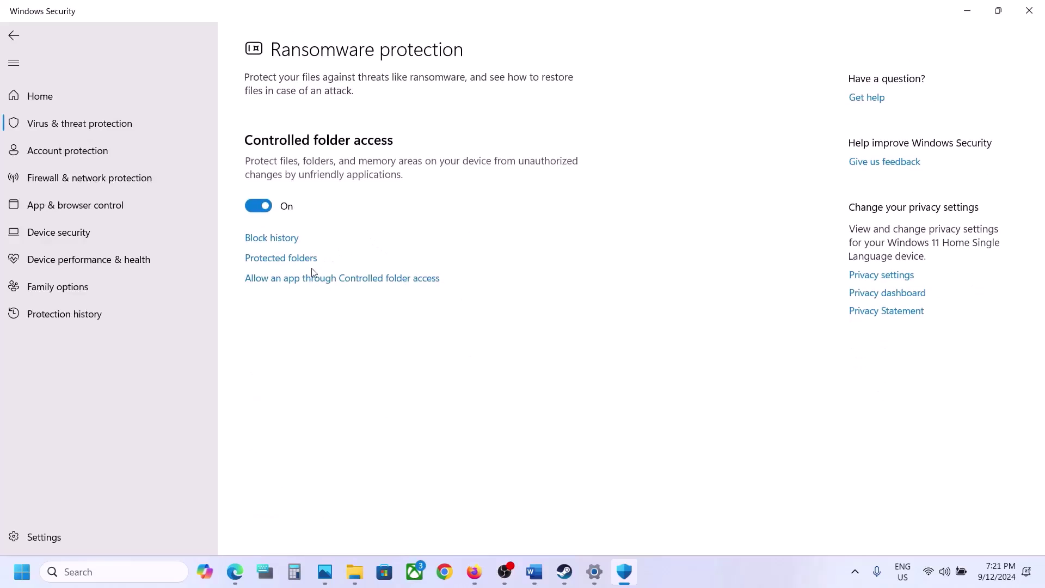
{"action": "left_click", "coordinate": [332, 280]}
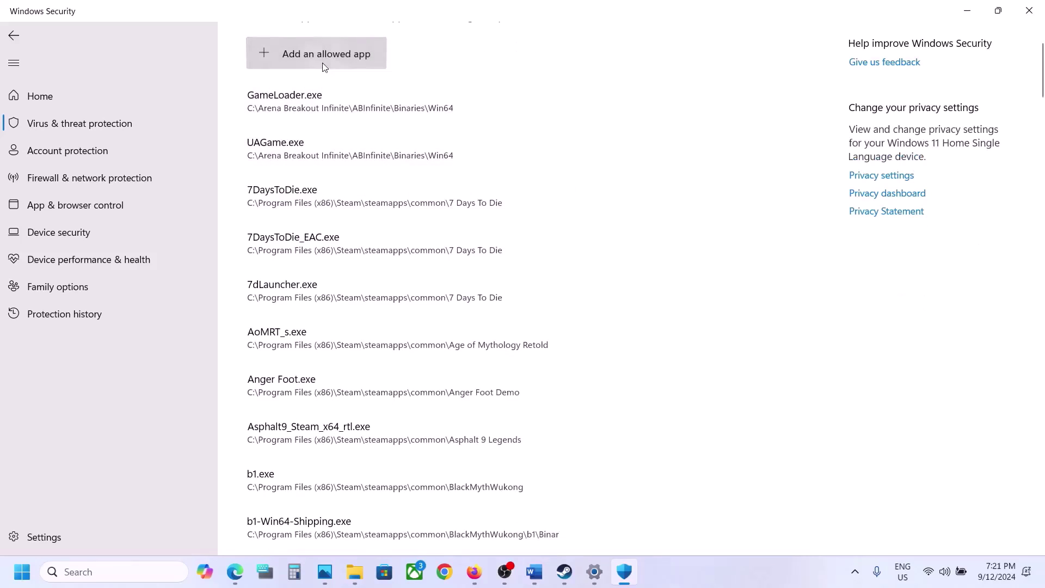
Add the Zero Hour application from C:\Program Files (x86)\Steam\steamapps\common\Zero Hour to the apps allowed through Controlled folder access.
{"action": "left_click", "coordinate": [322, 63]}
{"action": "left_click", "coordinate": [305, 108]}
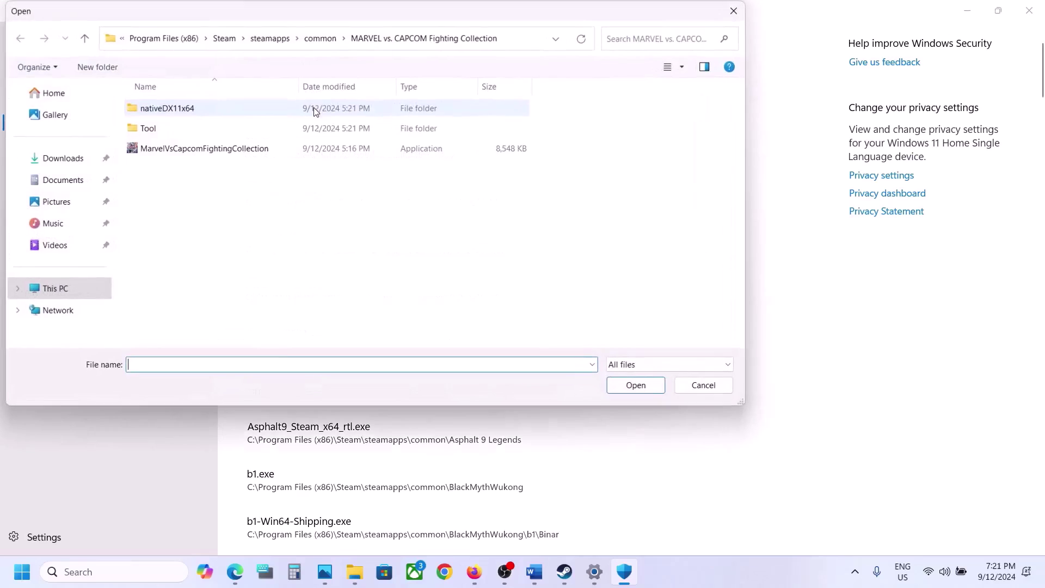
{"action": "left_click", "coordinate": [69, 287]}
{"action": "double_click", "coordinate": [211, 123]}
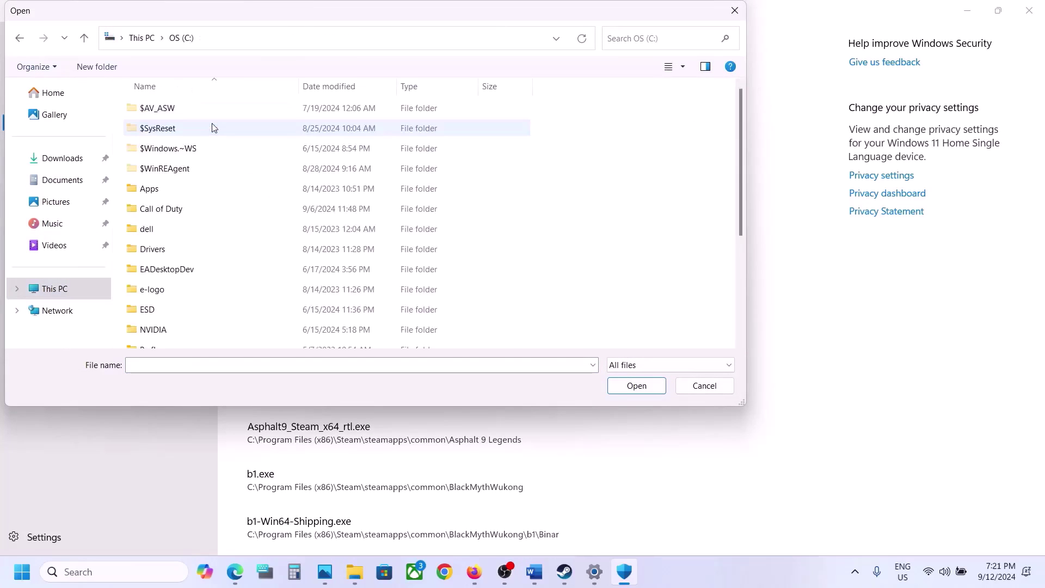
{"action": "scroll", "coordinate": [210, 201], "scroll_direction": "down", "scroll_amount": 3}
{"action": "double_click", "coordinate": [201, 218]}
{"action": "scroll", "coordinate": [203, 221], "scroll_direction": "down", "scroll_amount": 5}
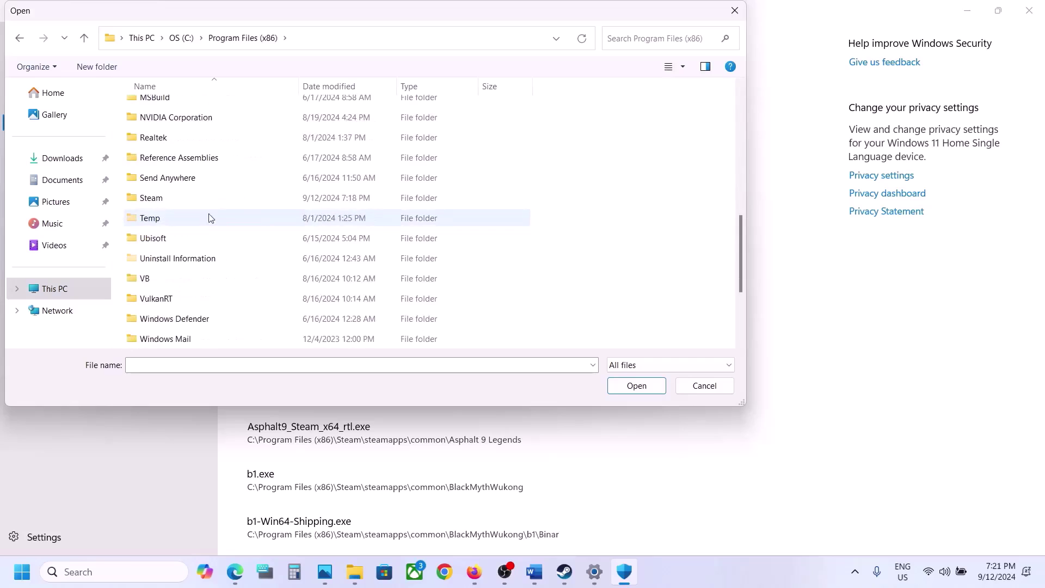
{"action": "double_click", "coordinate": [195, 204]}
{"action": "scroll", "coordinate": [195, 206], "scroll_direction": "down", "scroll_amount": 5}
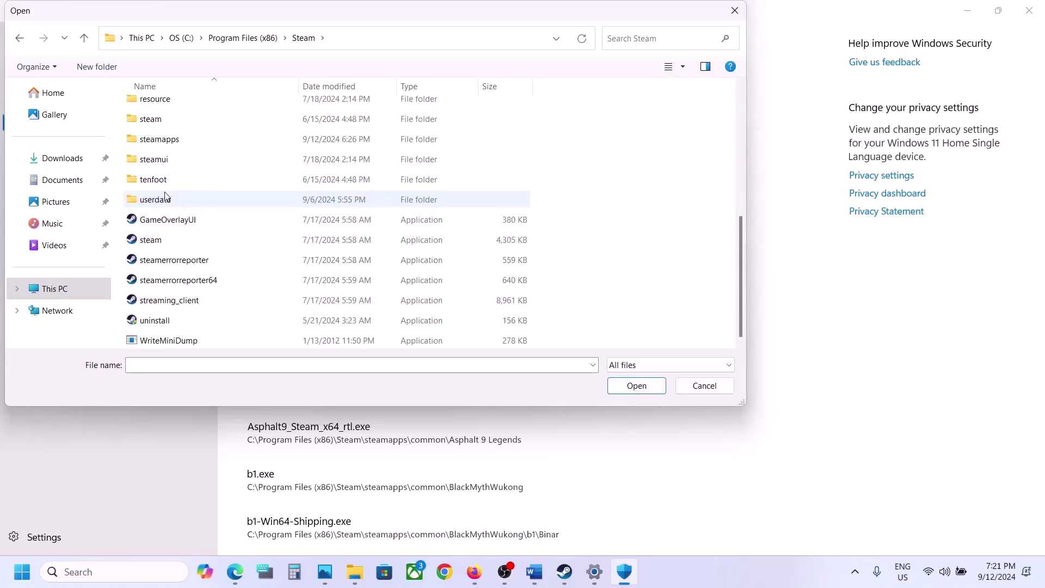
{"action": "double_click", "coordinate": [158, 140]}
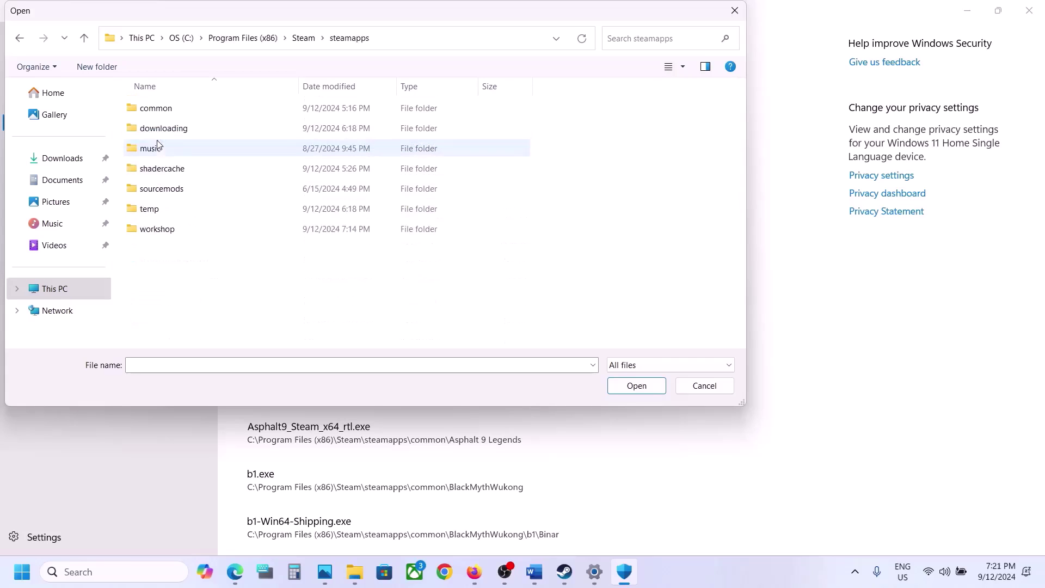
{"action": "double_click", "coordinate": [158, 108]}
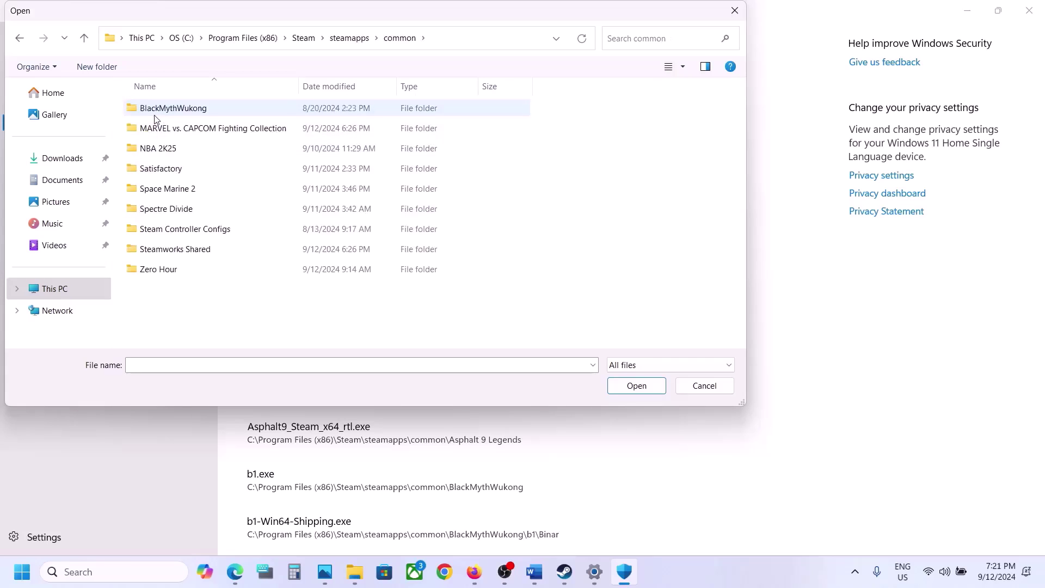
{"action": "double_click", "coordinate": [166, 270]}
{"action": "left_click", "coordinate": [172, 150]}
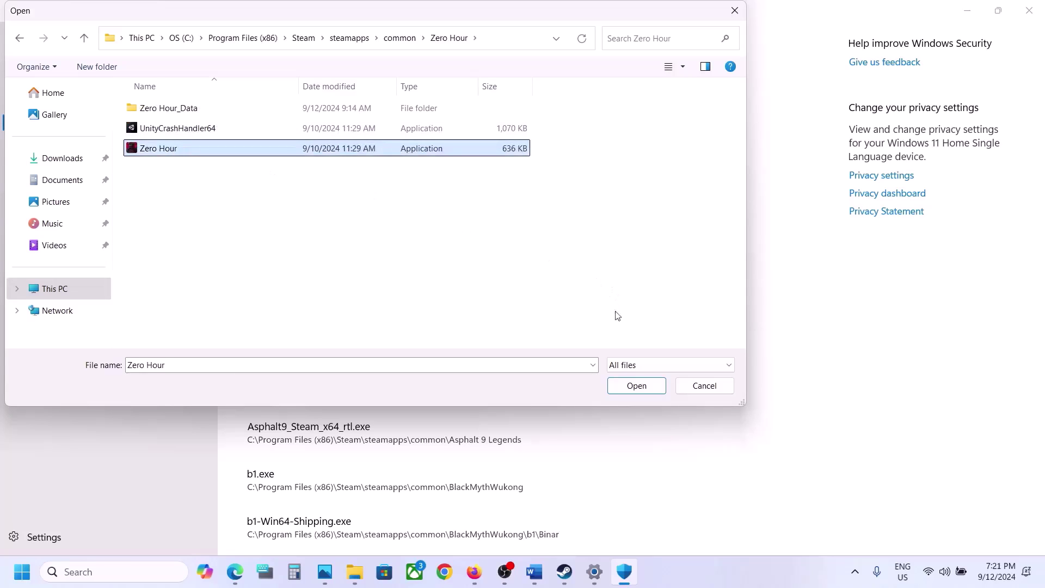
{"action": "left_click", "coordinate": [633, 386]}
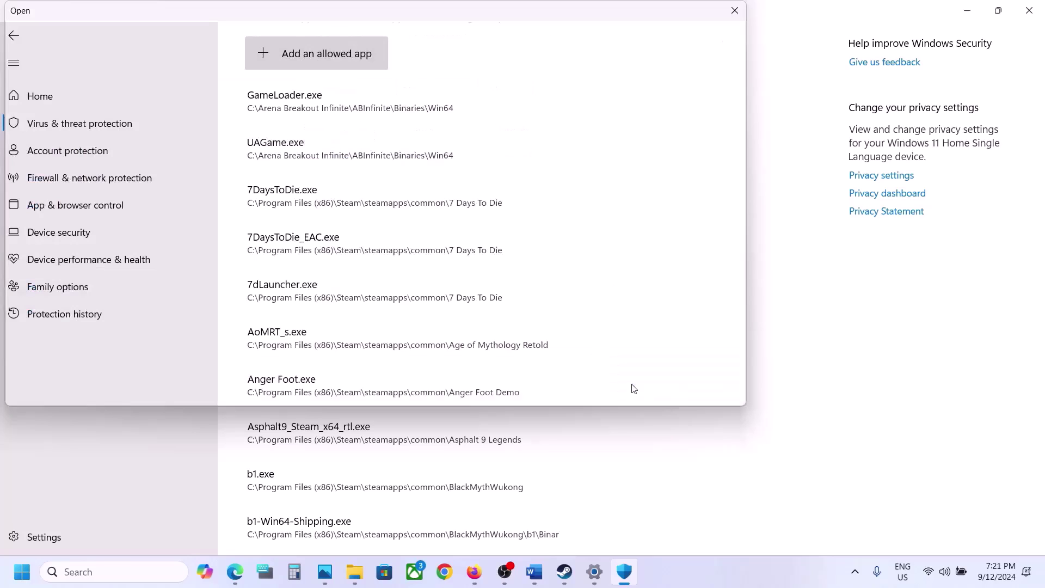
Switch to Control Panel and open Windows Defender Firewall's list of allowed apps and features.
{"action": "left_click", "coordinate": [111, 566]}
{"action": "type", "text": "contro"}
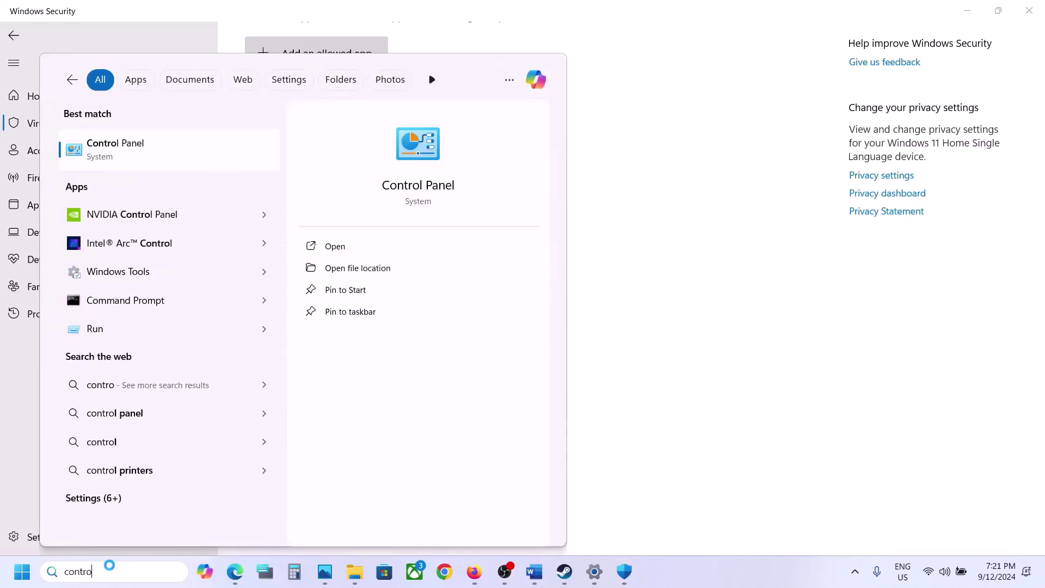
{"action": "key", "text": "Return"}
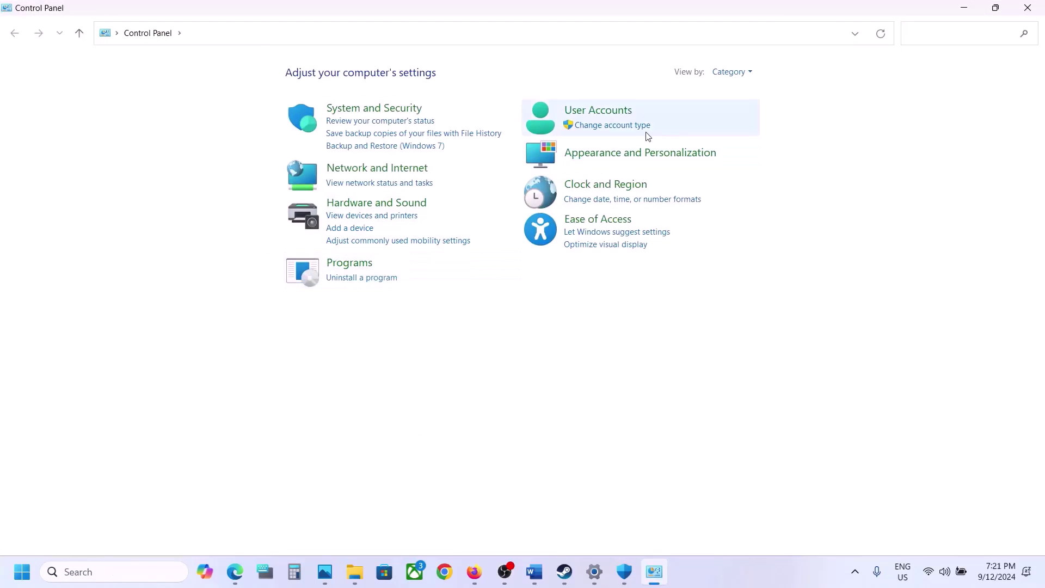
{"action": "left_click", "coordinate": [362, 111]}
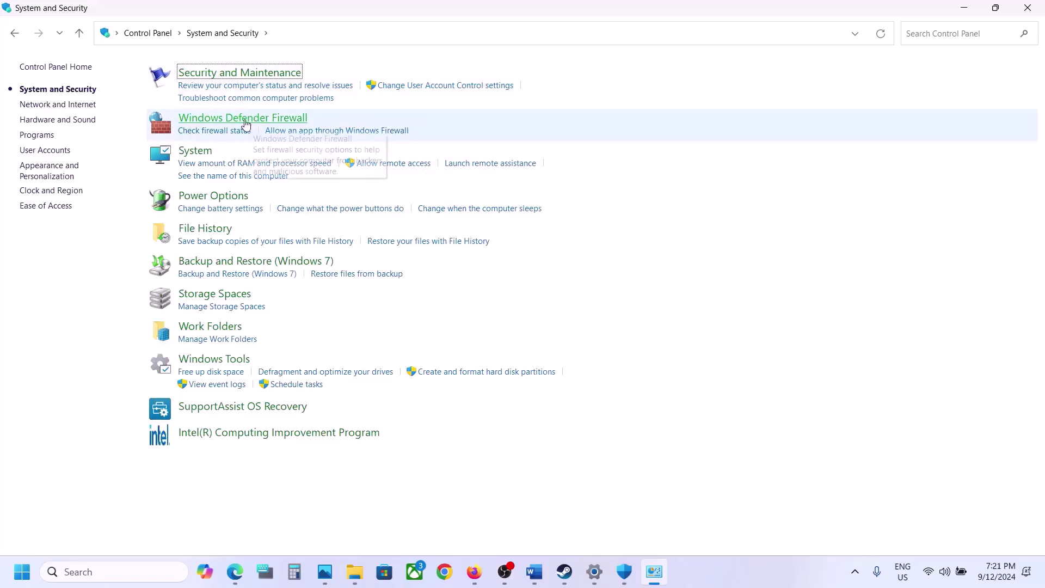
{"action": "left_click", "coordinate": [246, 120]}
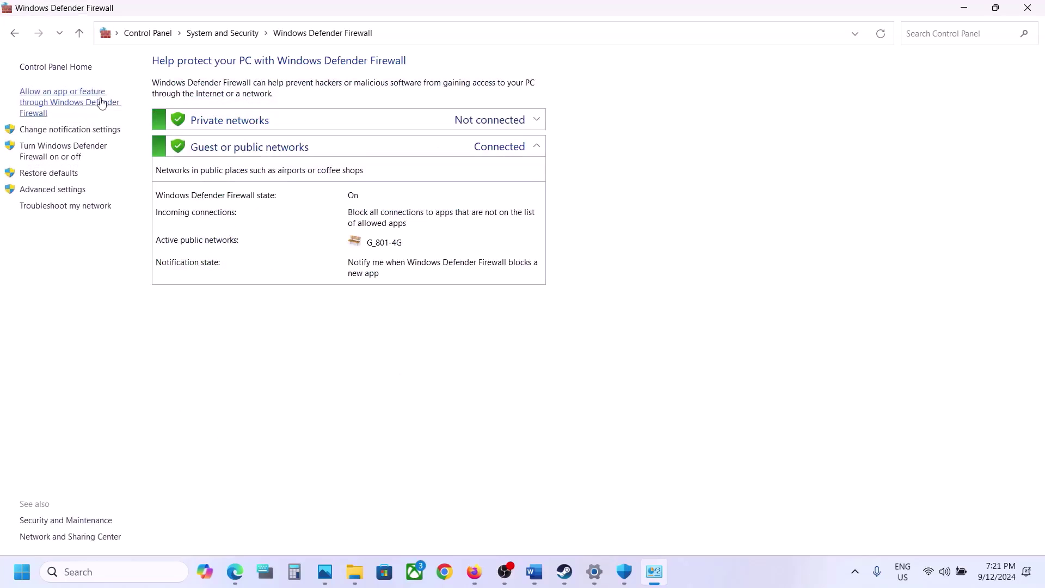
{"action": "left_click", "coordinate": [77, 106]}
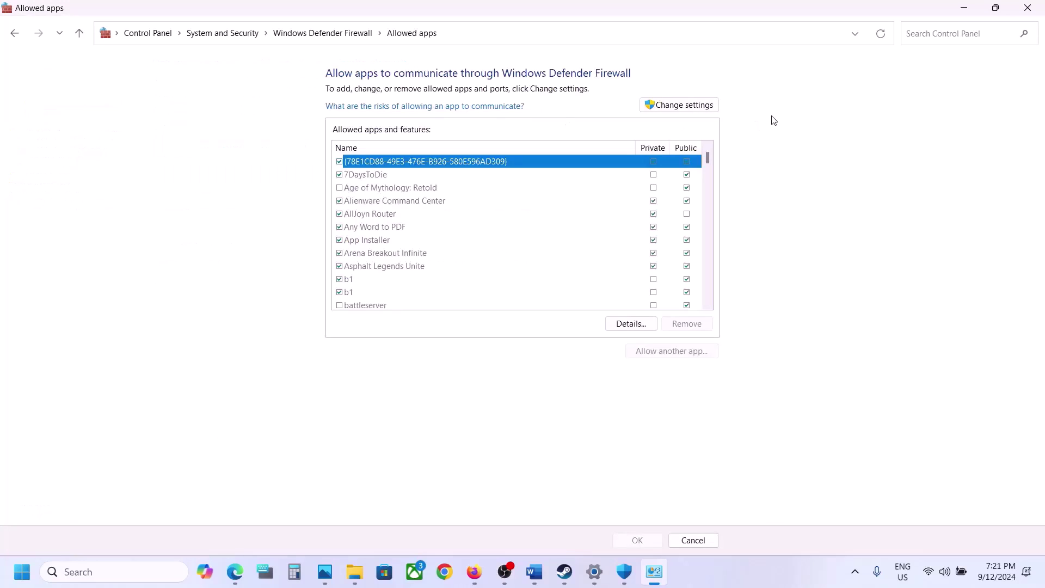
Try to add the Zero Hour application from Steam's common\Zero Hour folder to the firewall's allowed apps.
{"action": "left_click", "coordinate": [685, 108]}
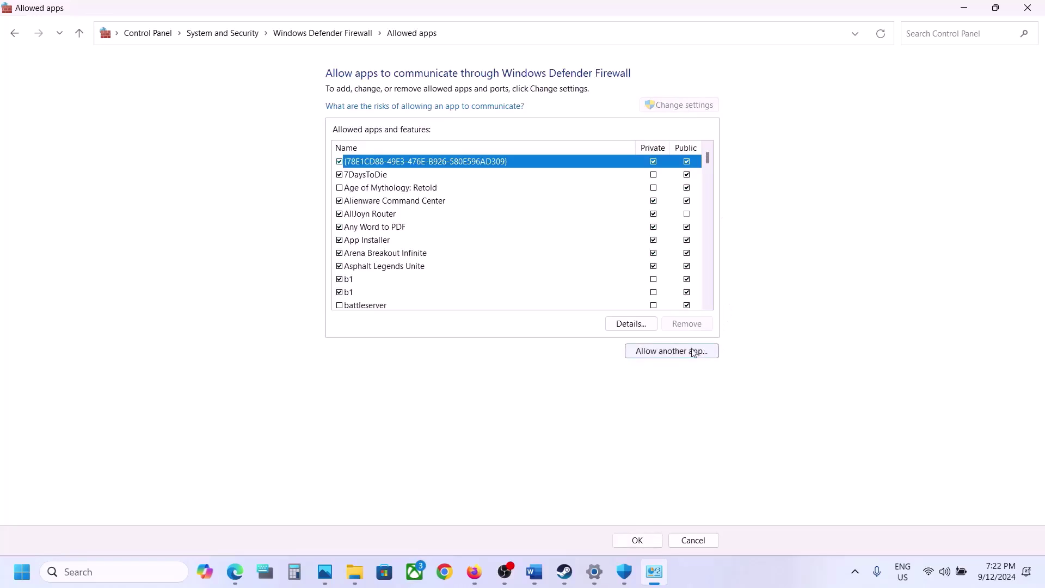
{"action": "left_click", "coordinate": [674, 351]}
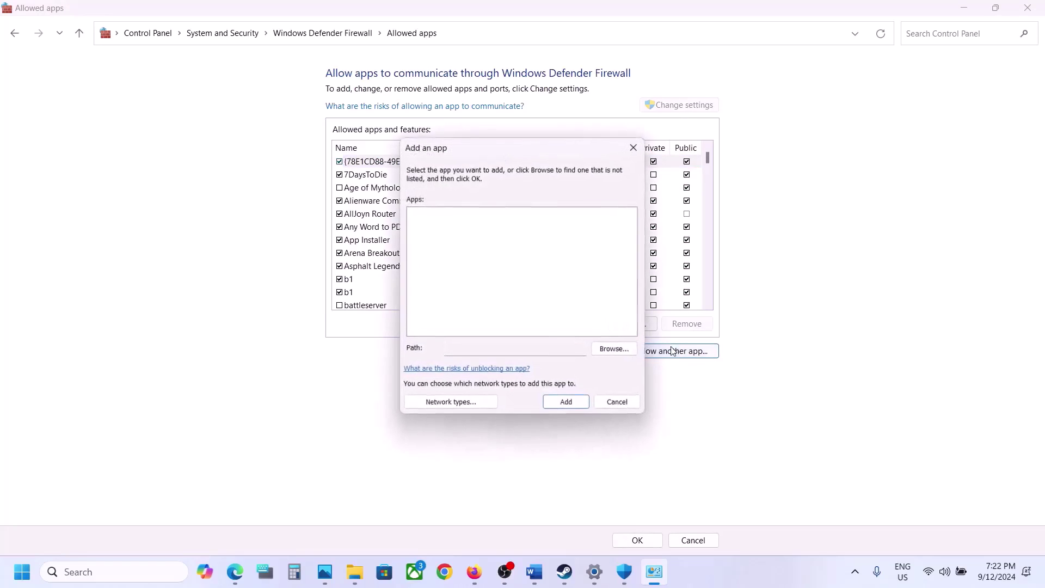
{"action": "left_click", "coordinate": [621, 349]}
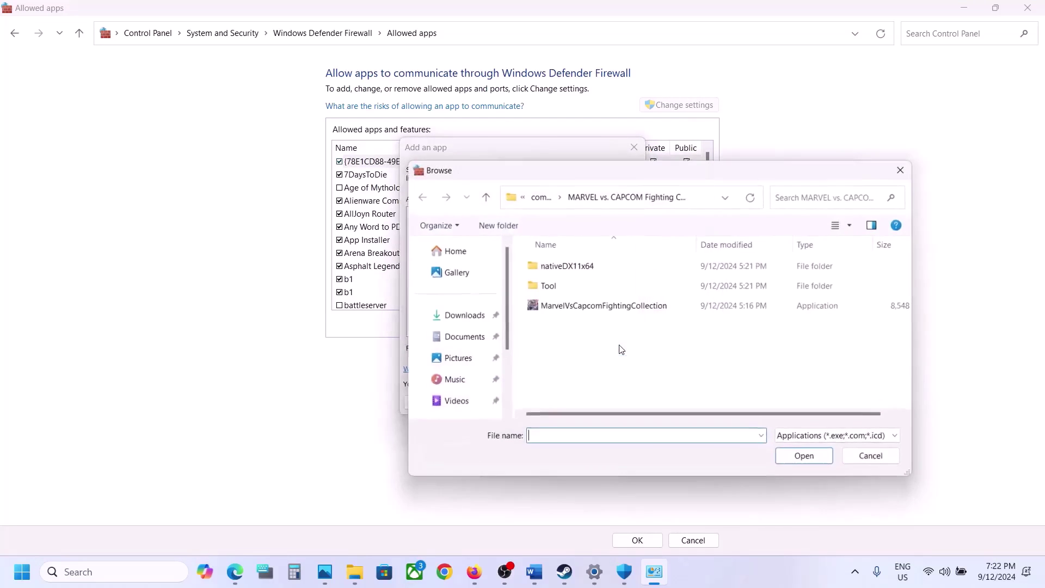
{"action": "left_click", "coordinate": [539, 198]}
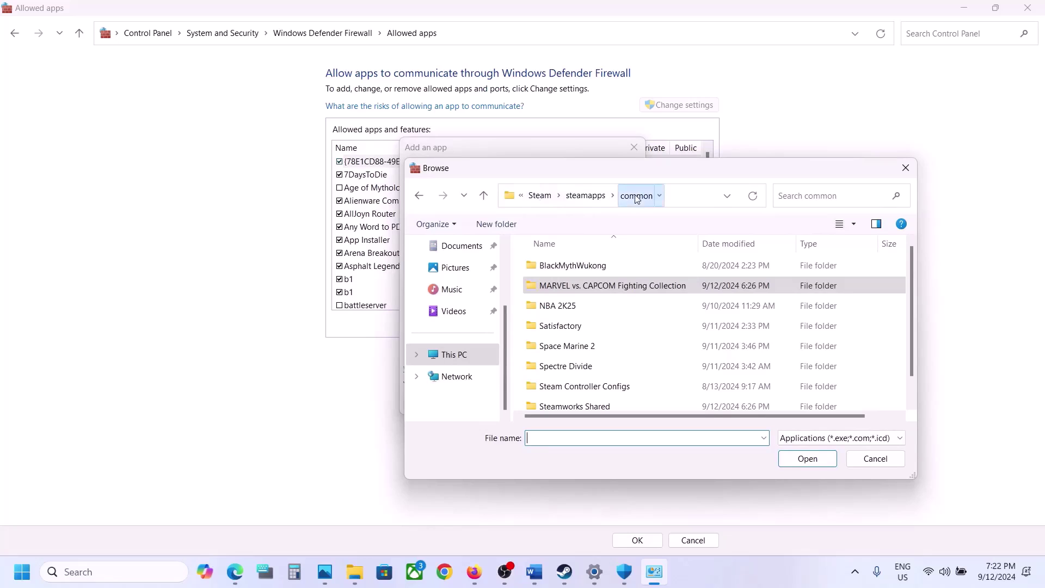
{"action": "scroll", "coordinate": [617, 368], "scroll_direction": "down", "scroll_amount": 1}
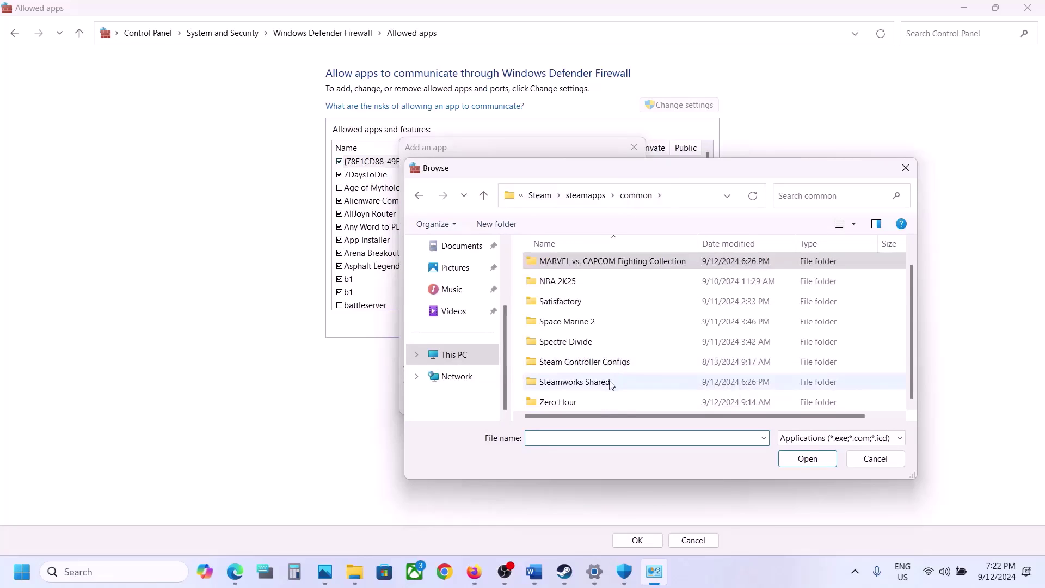
{"action": "double_click", "coordinate": [557, 403]}
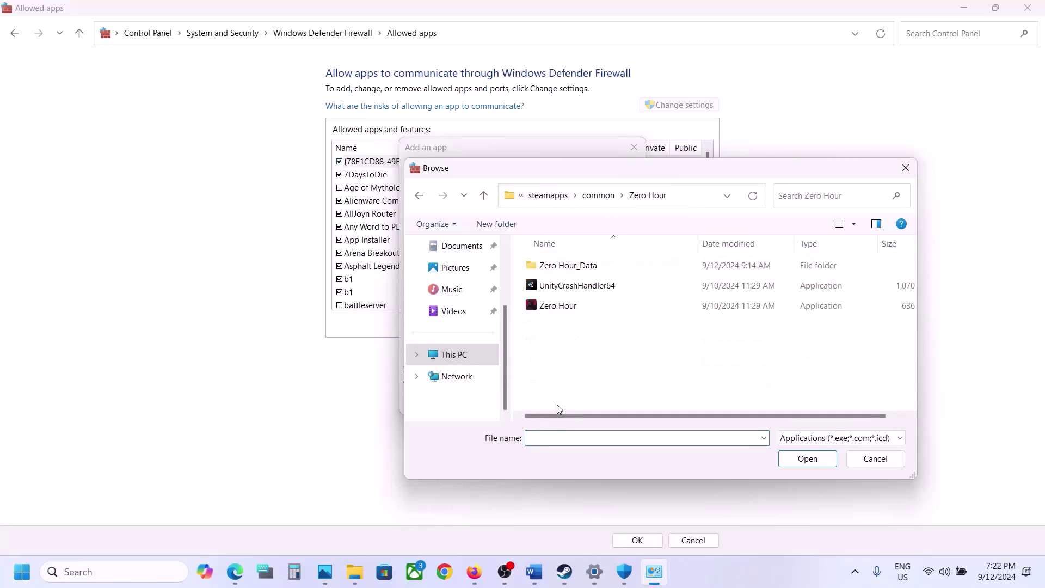
{"action": "left_click", "coordinate": [554, 305]}
{"action": "left_click", "coordinate": [805, 459]}
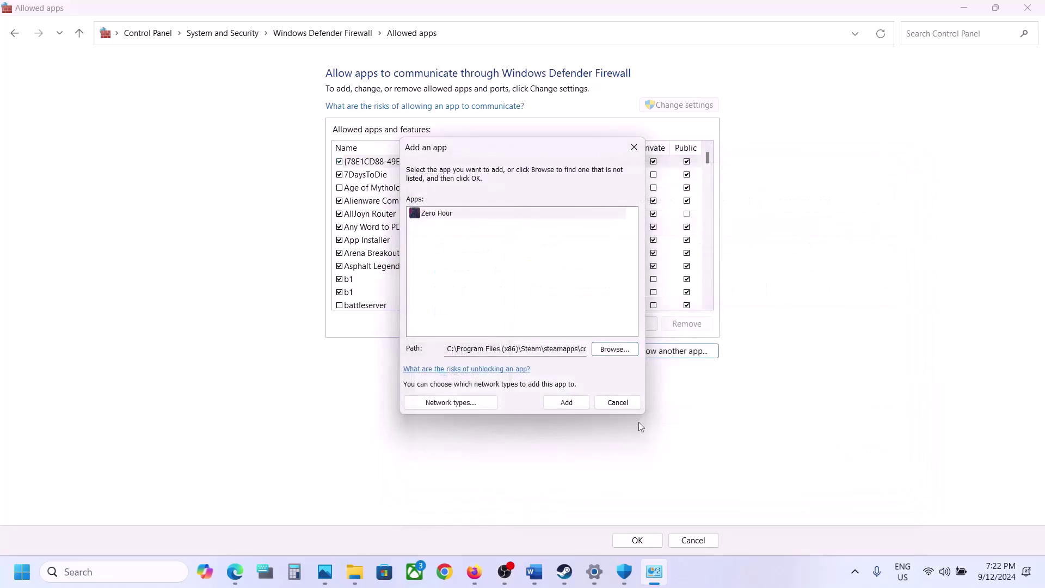
{"action": "left_click", "coordinate": [570, 406]}
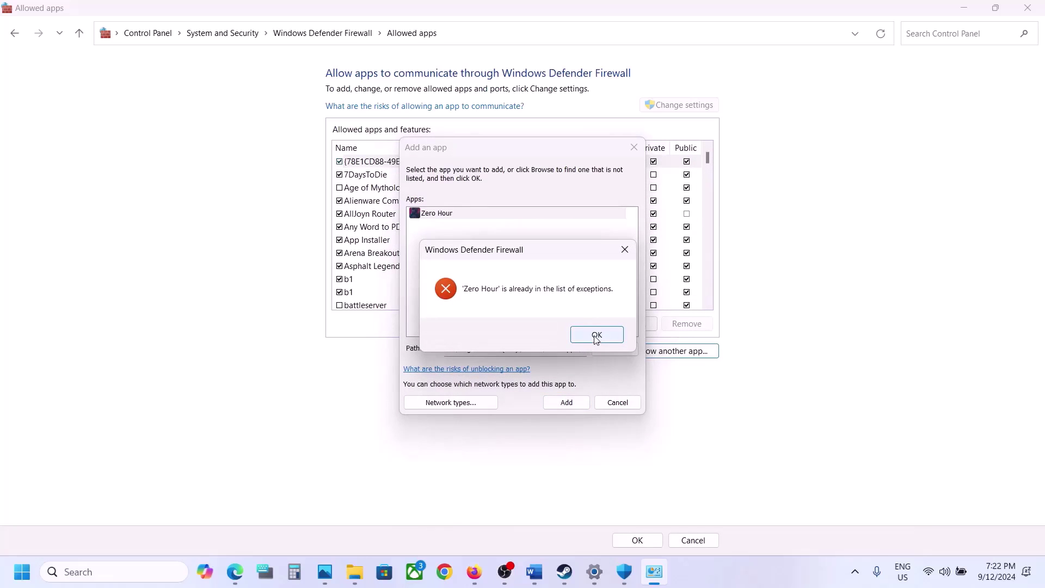
{"action": "left_click", "coordinate": [597, 335]}
{"action": "left_click", "coordinate": [635, 147]}
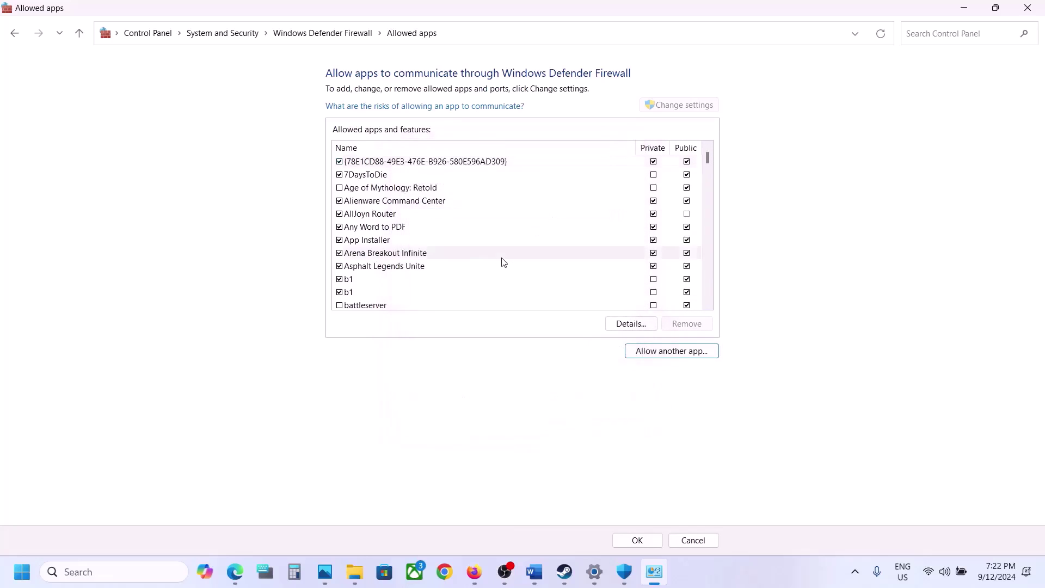
Check the Zero Hour entry in the firewall's allowed apps list, and close Control Panel, Windows Security and Settings.
{"action": "left_click", "coordinate": [502, 254]}
{"action": "key", "text": "z"}
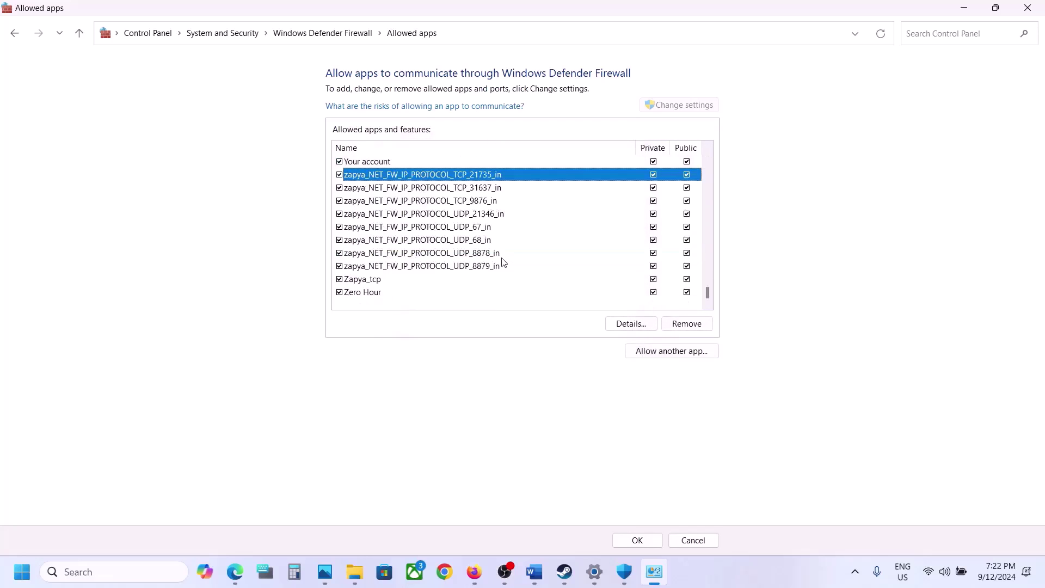
{"action": "left_click", "coordinate": [368, 294]}
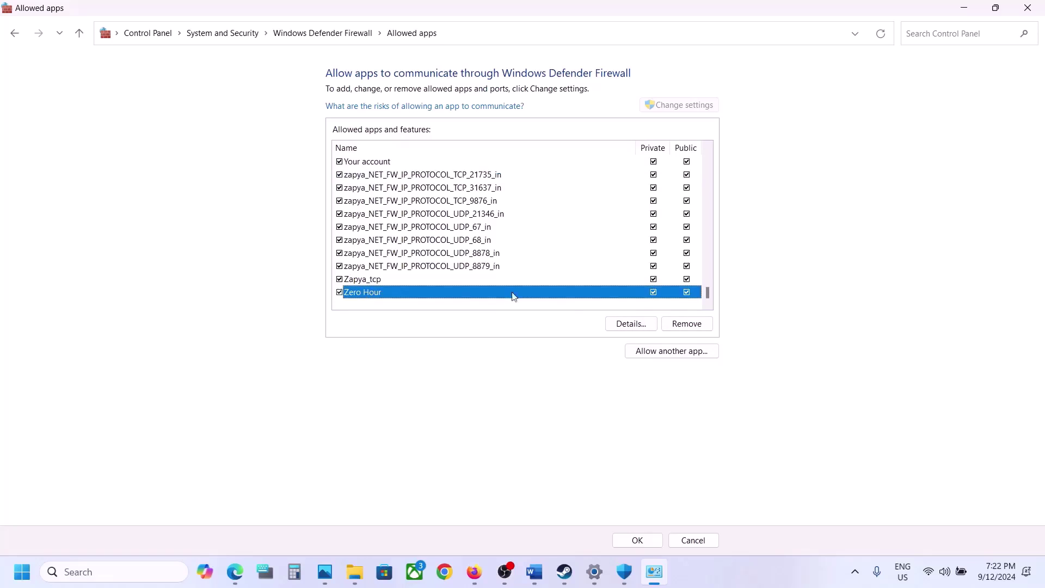
{"action": "left_click", "coordinate": [1042, 8]}
{"action": "left_click", "coordinate": [1041, 8]}
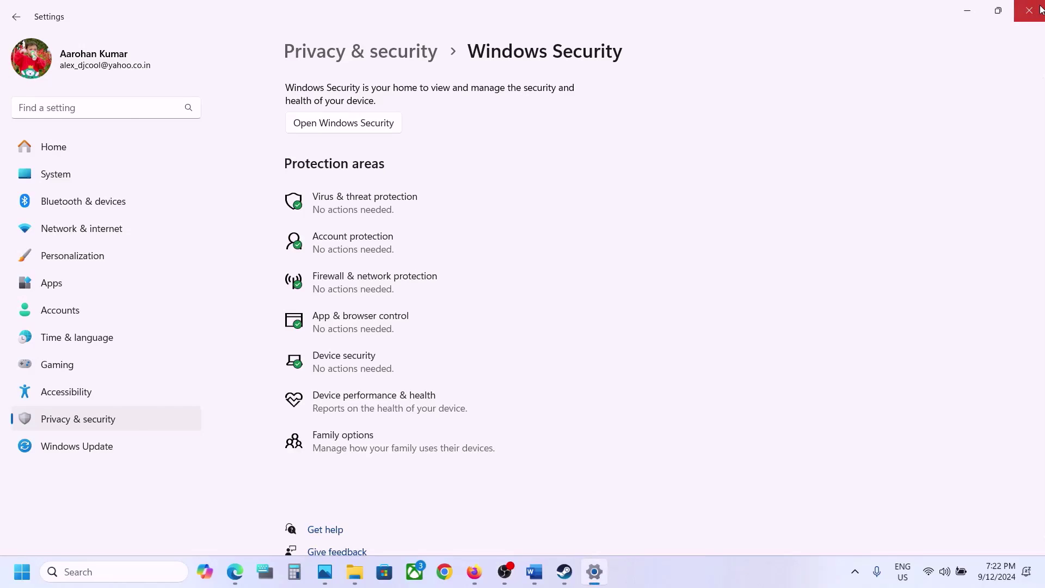
{"action": "left_click", "coordinate": [1041, 7]}
Switch to Steam and set Zero Hour's launch options to -dx11 in the game's properties.
{"action": "scroll", "coordinate": [558, 326], "scroll_direction": "down", "scroll_amount": 3}
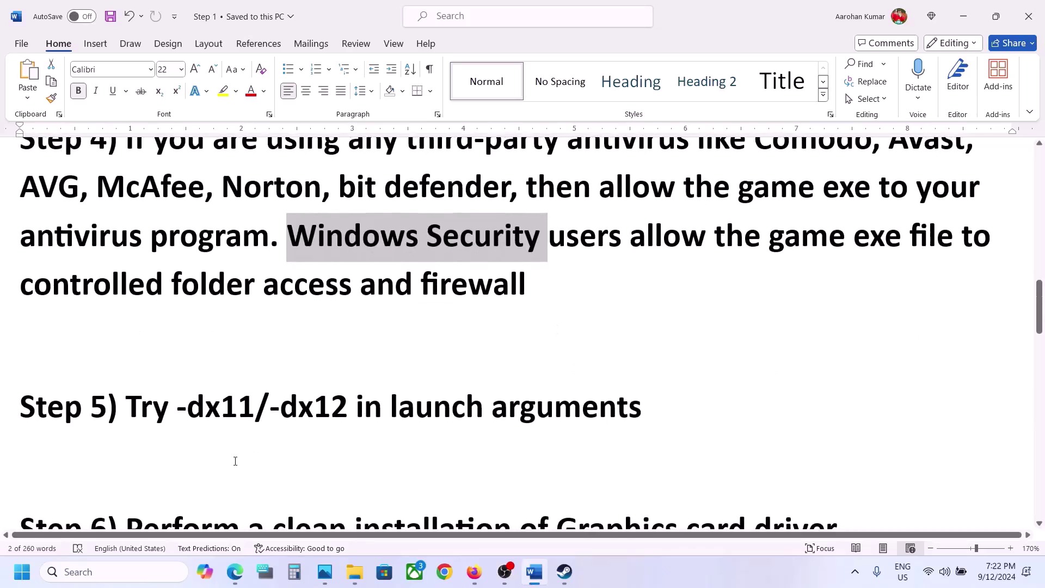
{"action": "left_click", "coordinate": [564, 572]}
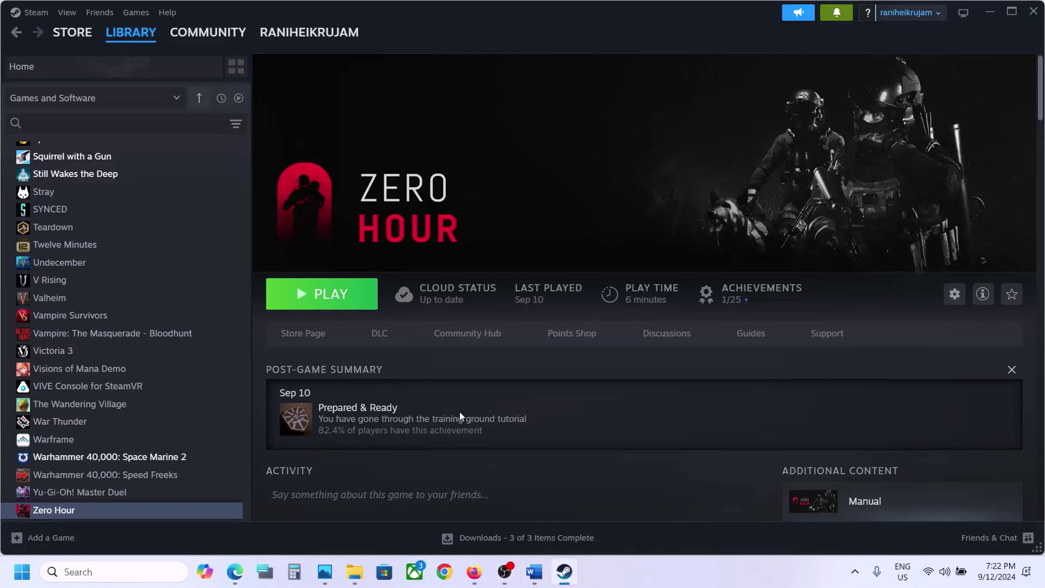
{"action": "right_click", "coordinate": [79, 516]}
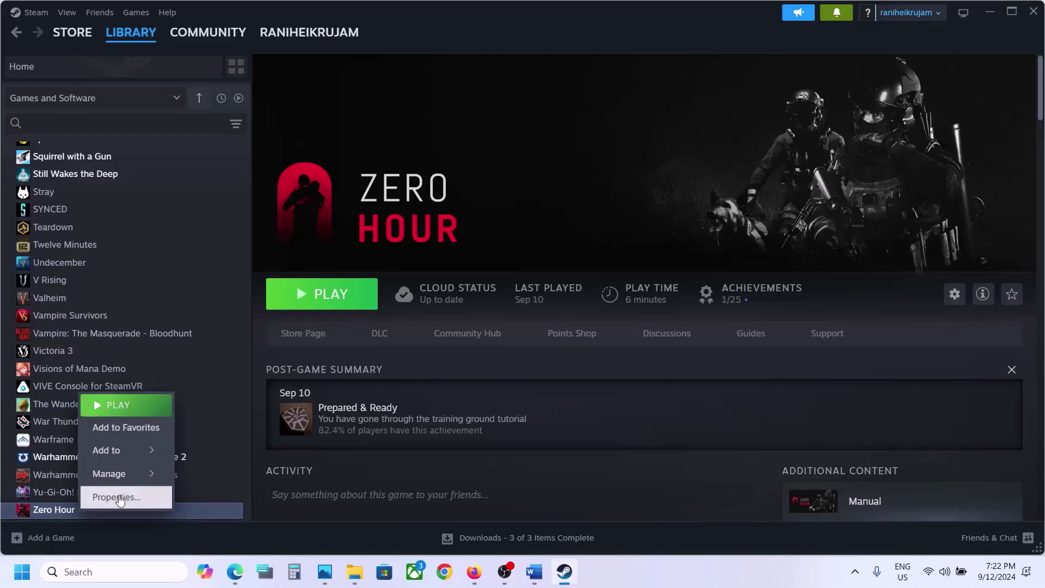
{"action": "left_click", "coordinate": [120, 497]}
{"action": "left_click", "coordinate": [413, 373]}
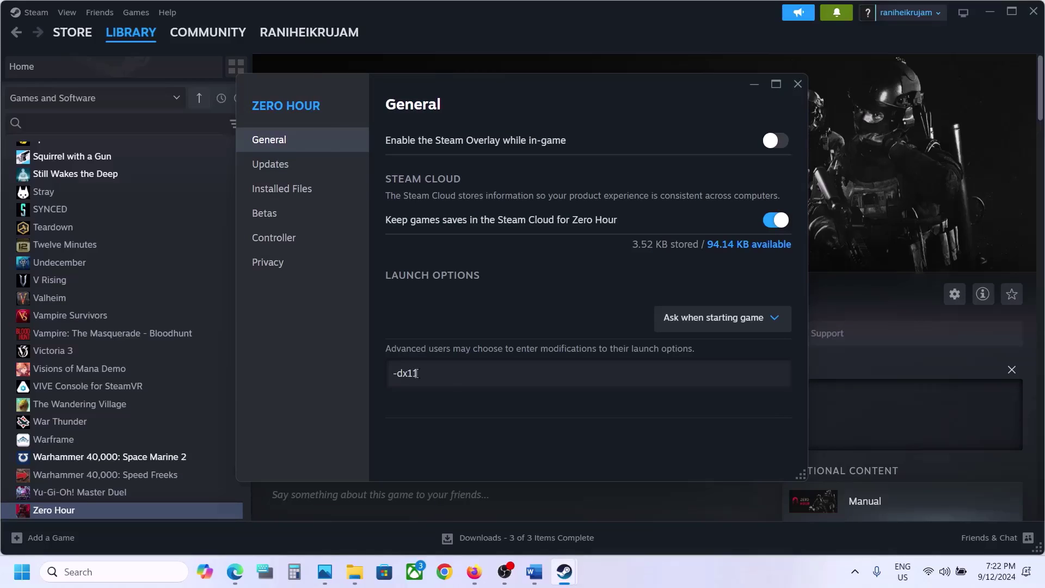
{"action": "left_click", "coordinate": [799, 83]}
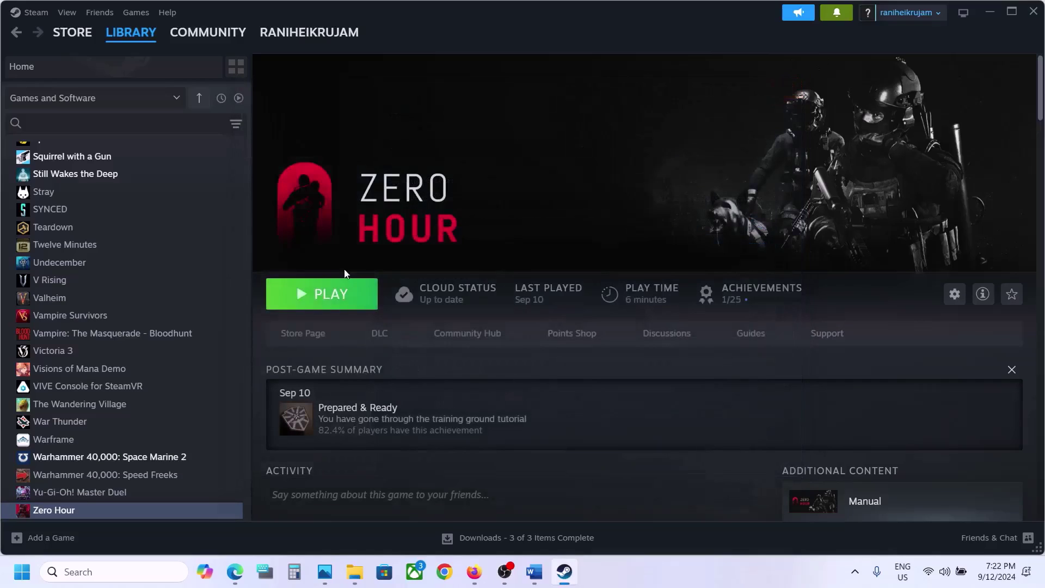
Try -dx12 as Zero Hour's launch option, clear the launch options, and close the game's properties.
{"action": "right_click", "coordinate": [168, 515]}
{"action": "left_click", "coordinate": [231, 504]}
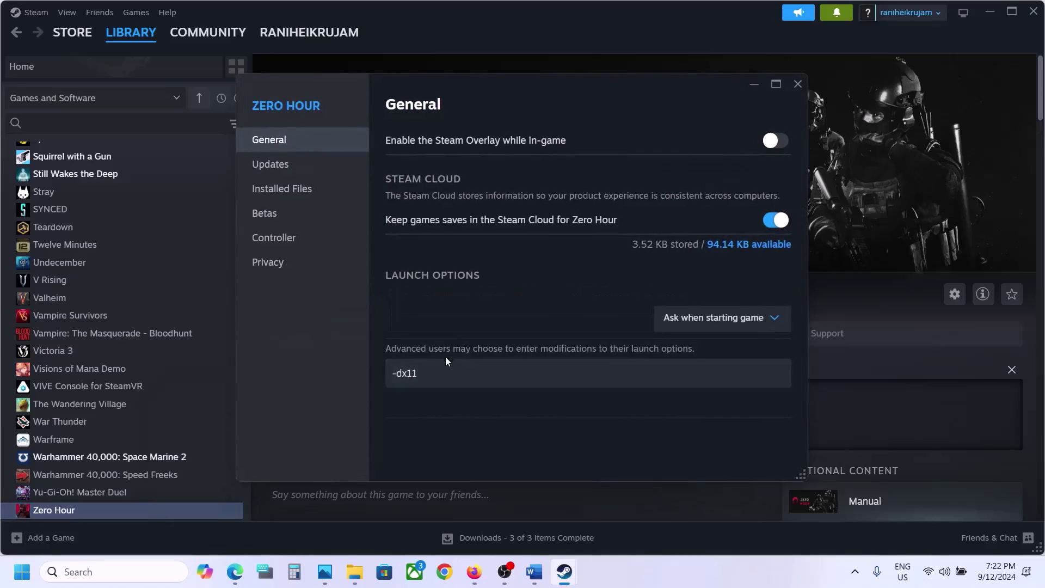
{"action": "triple_click", "coordinate": [445, 373]}
{"action": "type", "text": "-dx12"}
{"action": "key", "text": "ctrl+a"}
{"action": "key", "text": "BackSpace"}
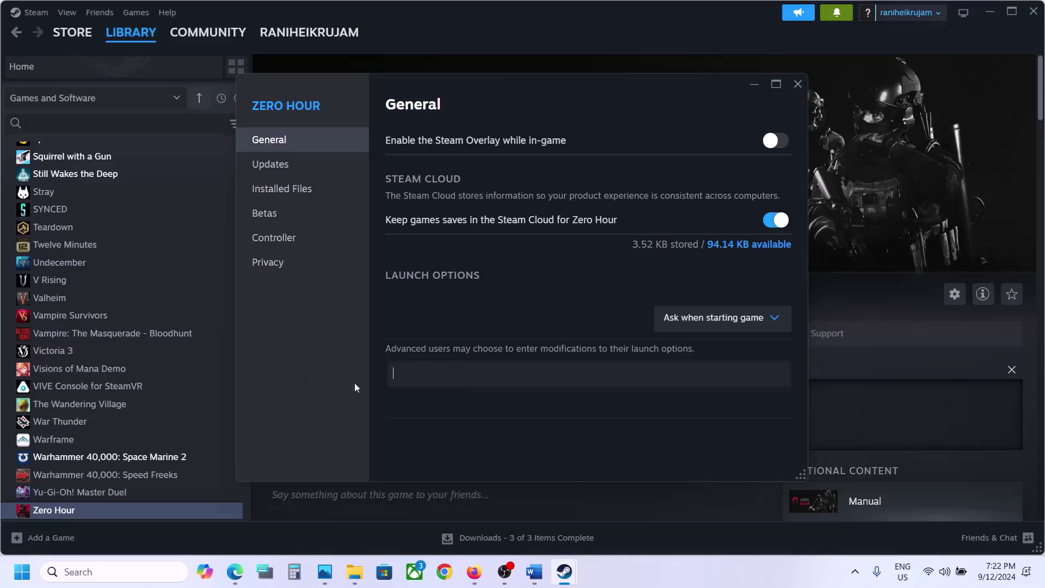
{"action": "left_click", "coordinate": [573, 481]}
{"action": "left_click", "coordinate": [798, 84]}
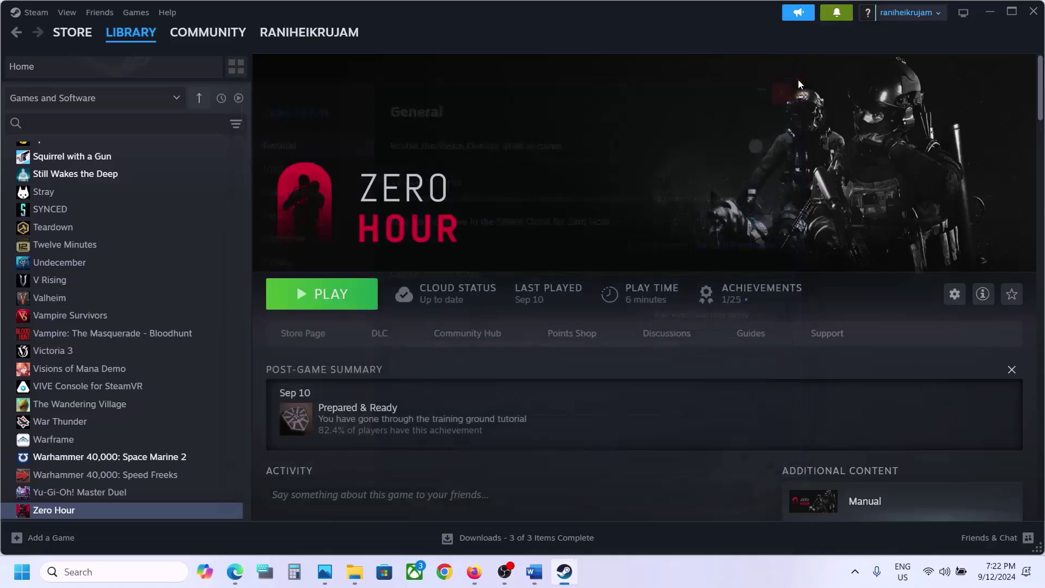
Switch to the Word checklist and highlight Step 6 on the clean graphics driver installation with its NVIDIA and AMD links.
{"action": "left_click", "coordinate": [535, 581]}
{"action": "scroll", "coordinate": [455, 334], "scroll_direction": "down", "scroll_amount": 4}
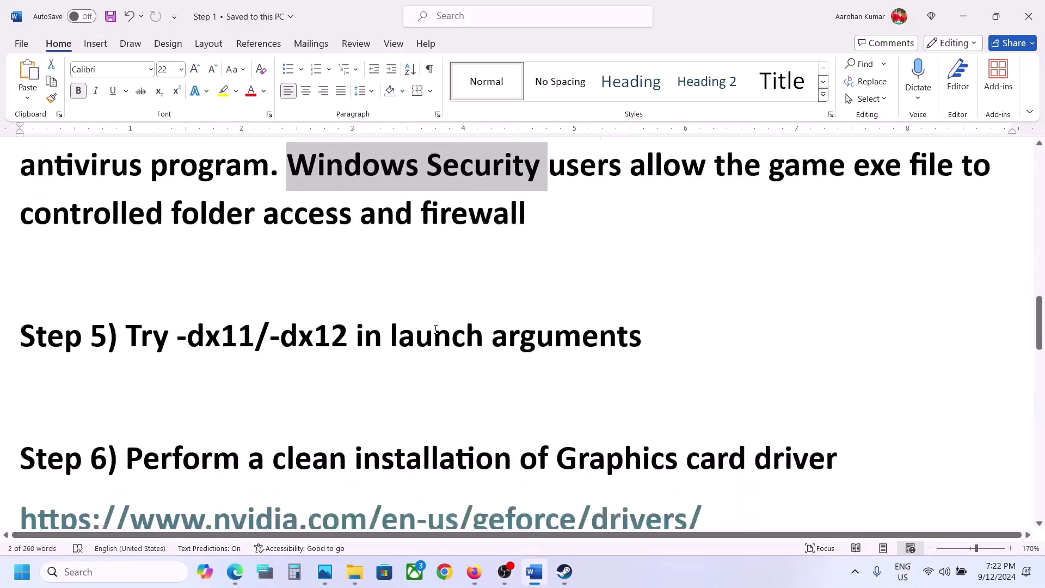
{"action": "left_click_drag", "start_coordinate": [175, 365], "coordinate": [844, 365]}
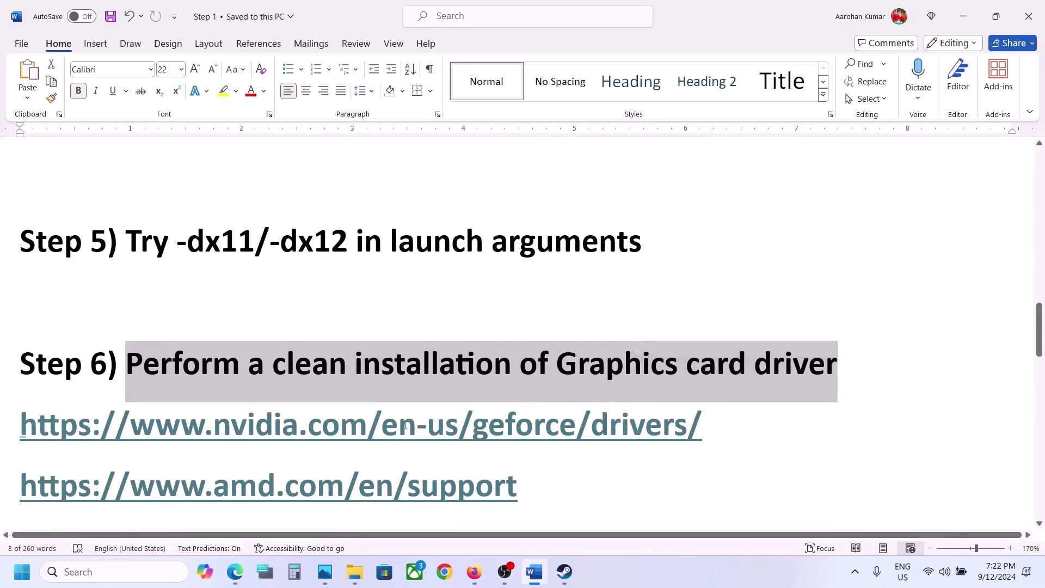
{"action": "left_click_drag", "start_coordinate": [405, 425], "coordinate": [620, 428]}
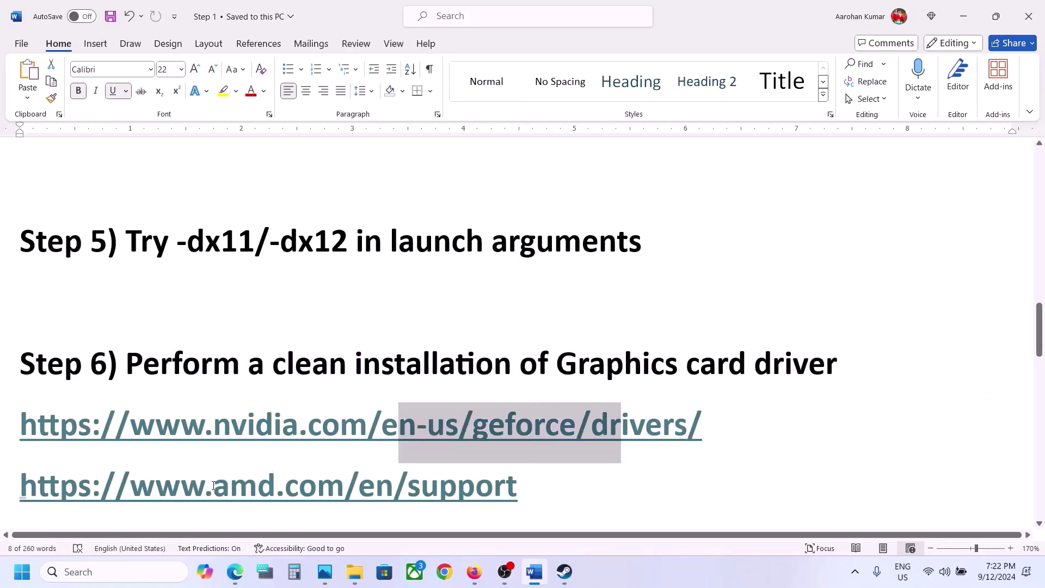
{"action": "left_click_drag", "start_coordinate": [214, 486], "coordinate": [458, 486]}
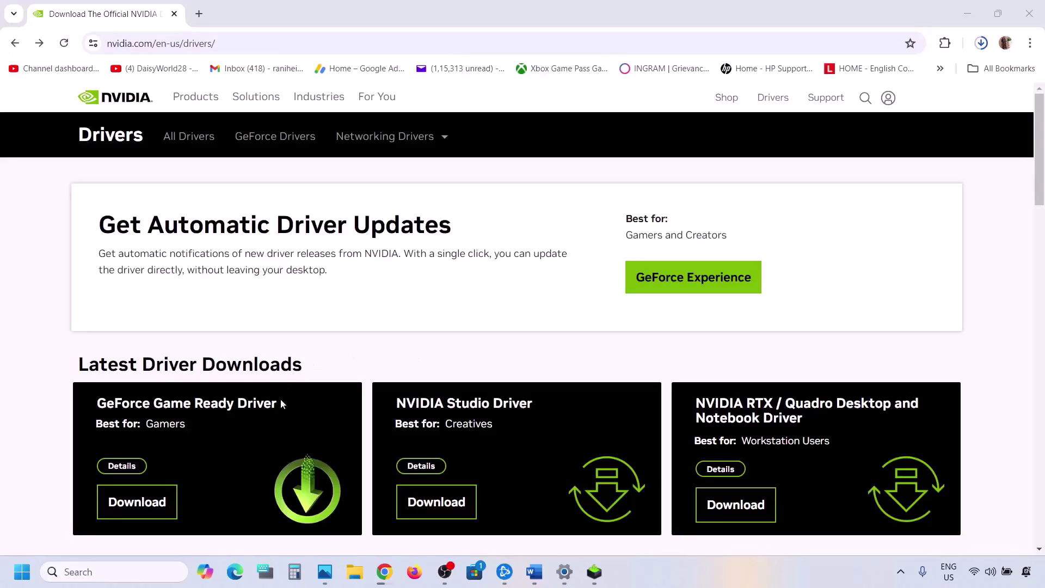
Search NVIDIA's drivers page in Chrome for GeForce RTX 30 Series (Notebooks), GeForce RTX 3050 Laptop GPU, Windows 11, English (US).
{"action": "scroll", "coordinate": [242, 389], "scroll_direction": "down", "scroll_amount": 8}
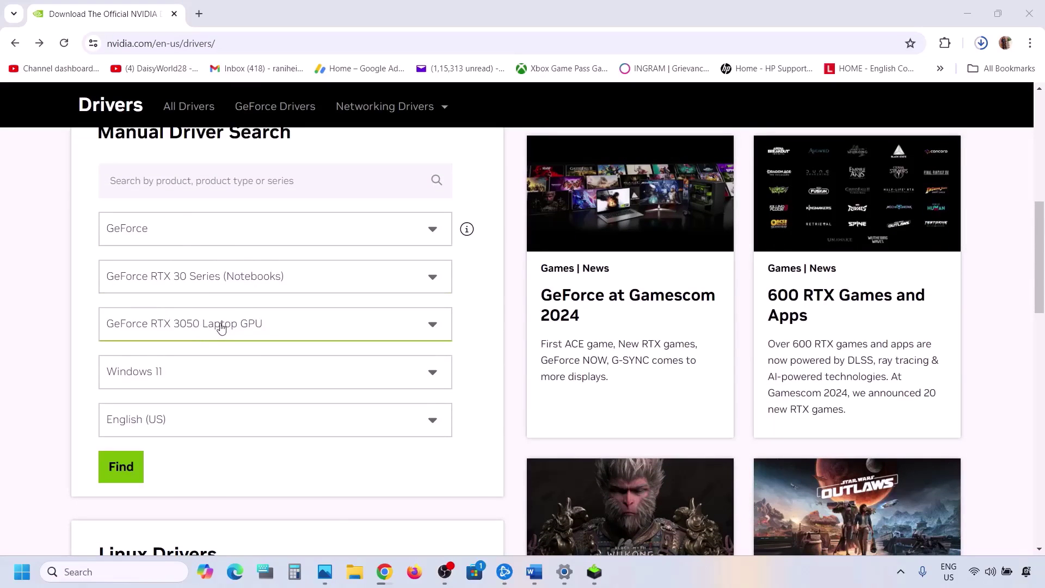
{"action": "left_click", "coordinate": [196, 292]}
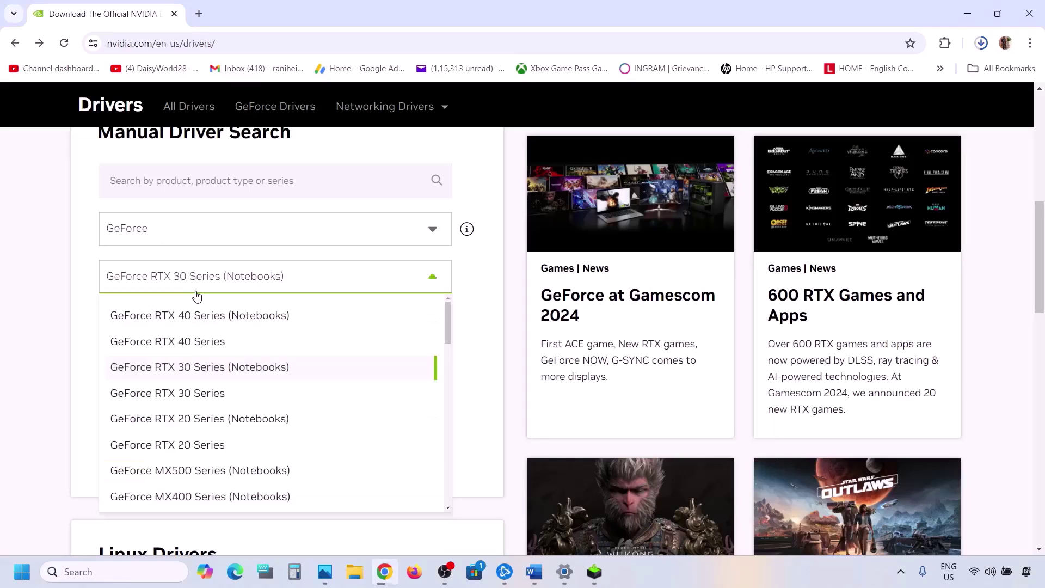
{"action": "left_click", "coordinate": [85, 300]}
{"action": "left_click", "coordinate": [154, 387]}
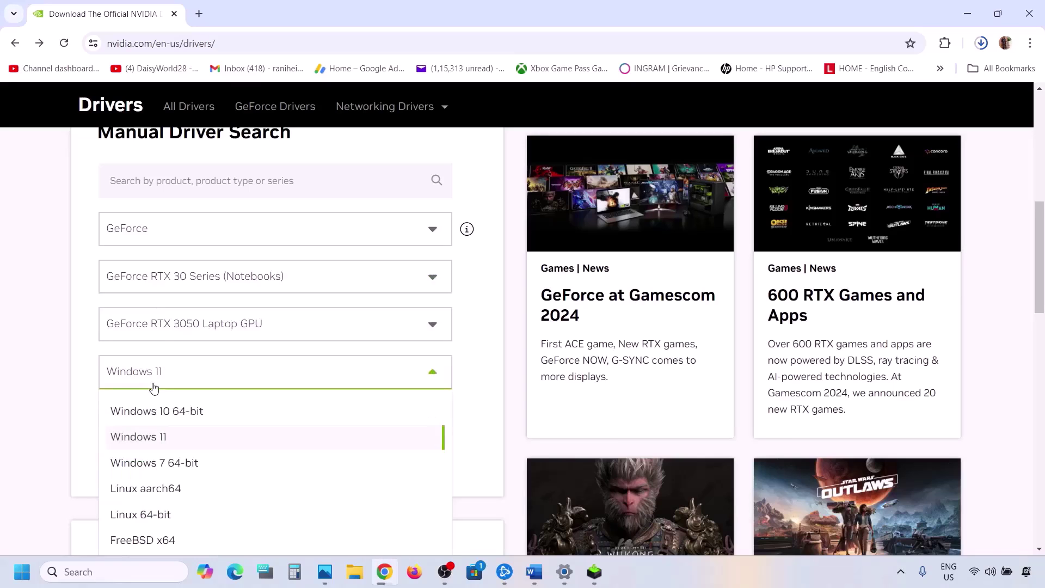
{"action": "left_click", "coordinate": [56, 355]}
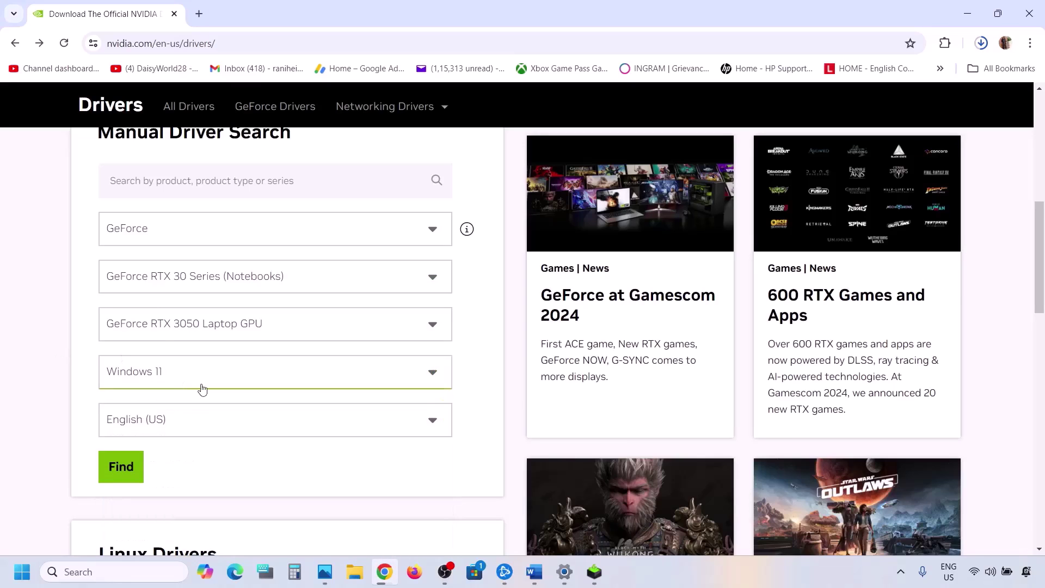
{"action": "scroll", "coordinate": [201, 389], "scroll_direction": "down", "scroll_amount": 1}
{"action": "left_click", "coordinate": [125, 409]}
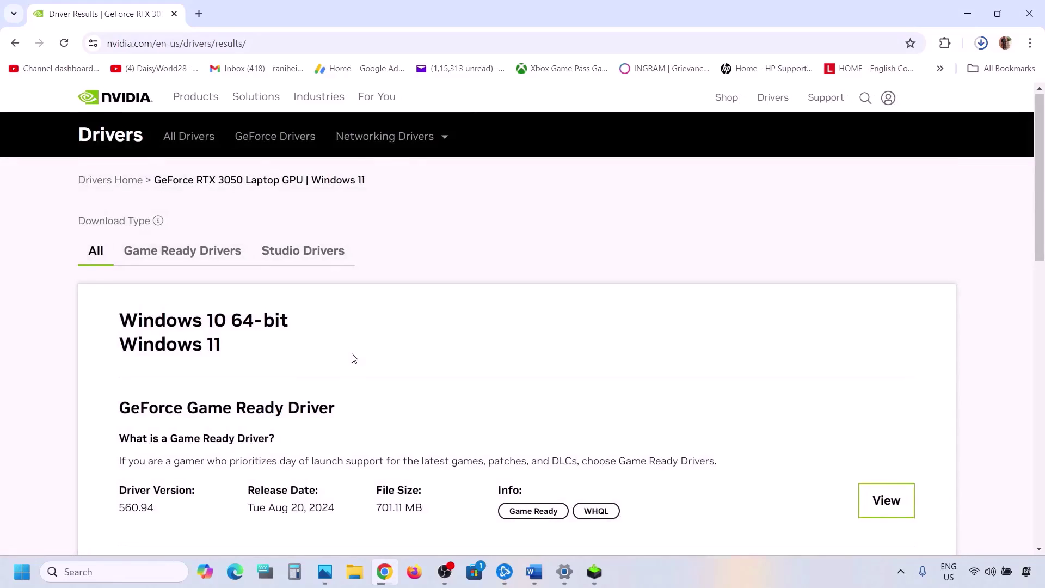
Check the driver version in the search results and open the GeForce Game Ready Driver 560.94 download page.
{"action": "scroll", "coordinate": [354, 358], "scroll_direction": "down", "scroll_amount": 3}
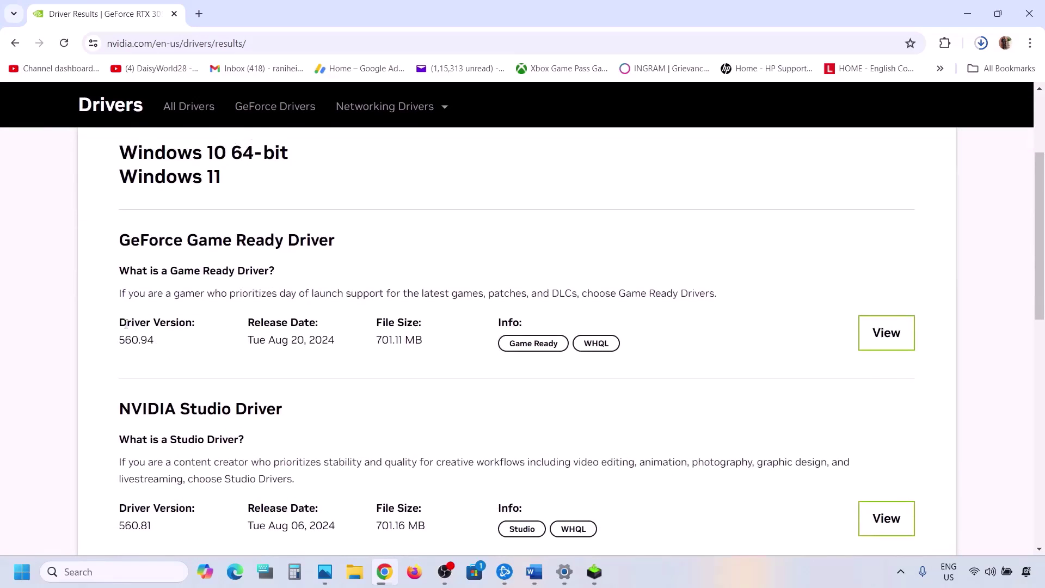
{"action": "left_click_drag", "start_coordinate": [126, 325], "coordinate": [190, 318]}
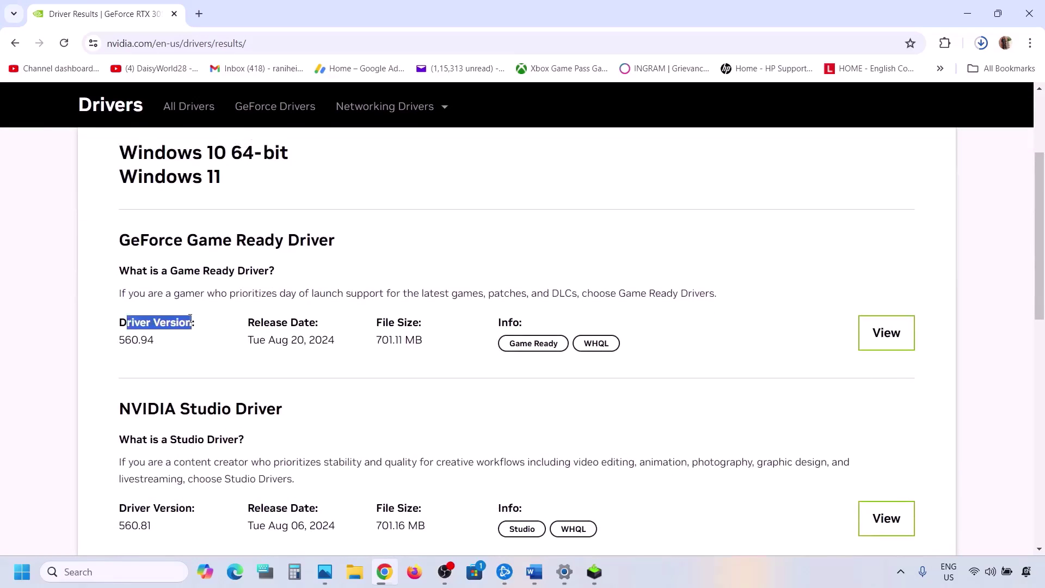
{"action": "left_click", "coordinate": [129, 341]}
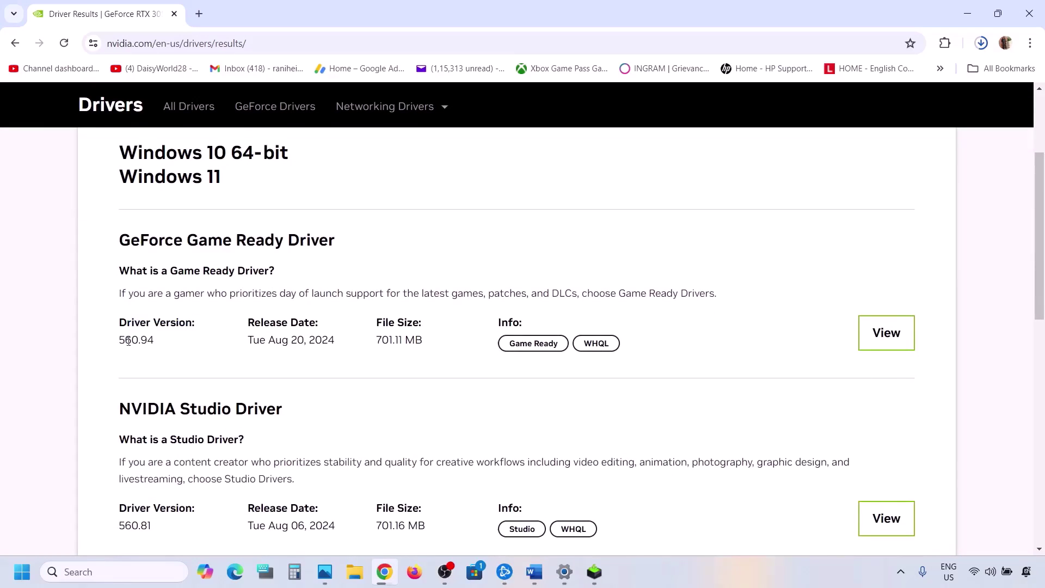
{"action": "left_click", "coordinate": [886, 333]}
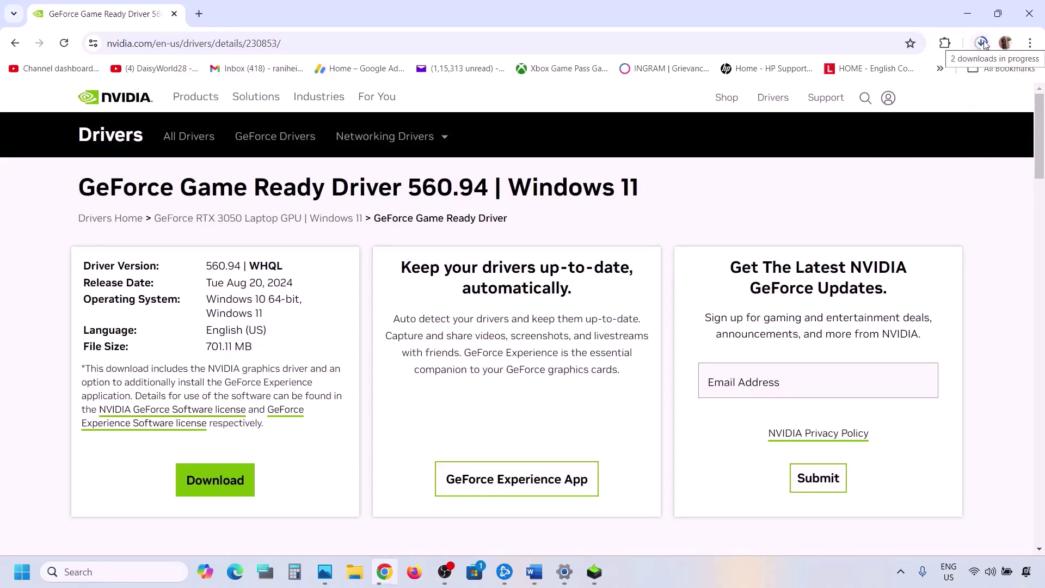
Switch to the NVIDIA Installer, accept the license, and start a Custom (Advanced) driver installation with the clean installation option enabled.
{"action": "left_click", "coordinate": [594, 578]}
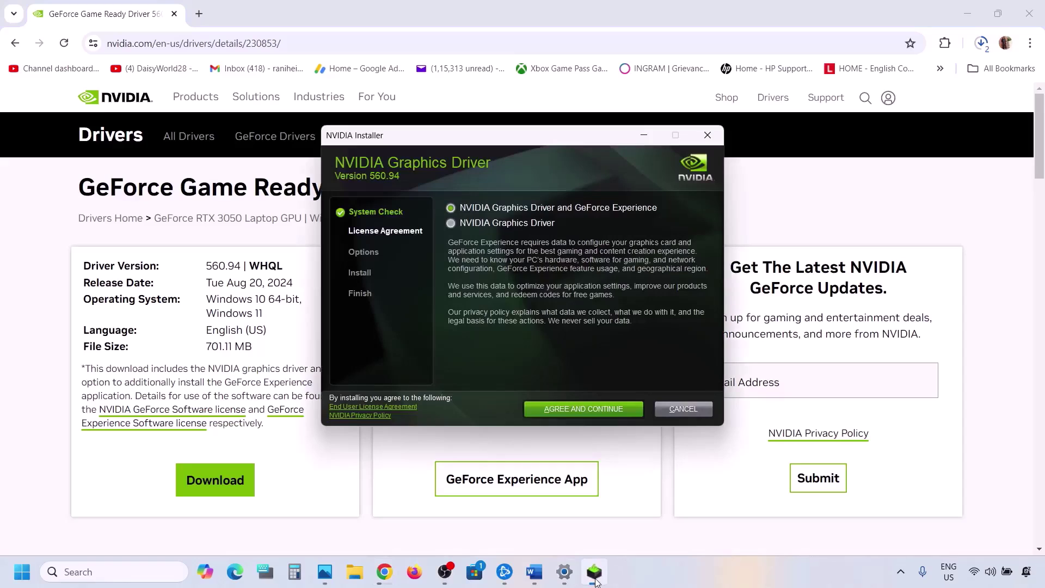
{"action": "left_click", "coordinate": [583, 409]}
{"action": "left_click", "coordinate": [478, 286]}
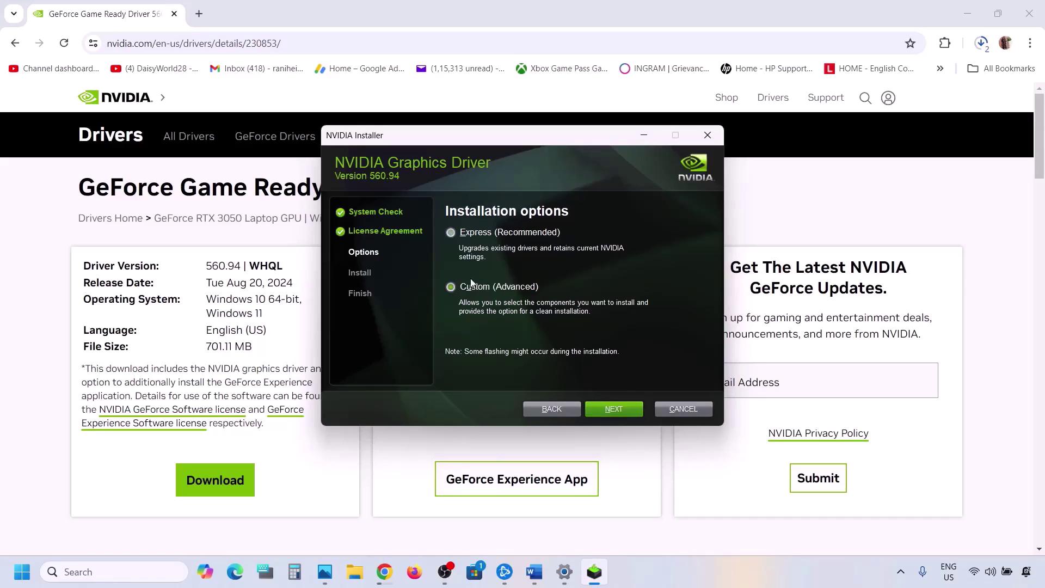
{"action": "left_click", "coordinate": [604, 414]}
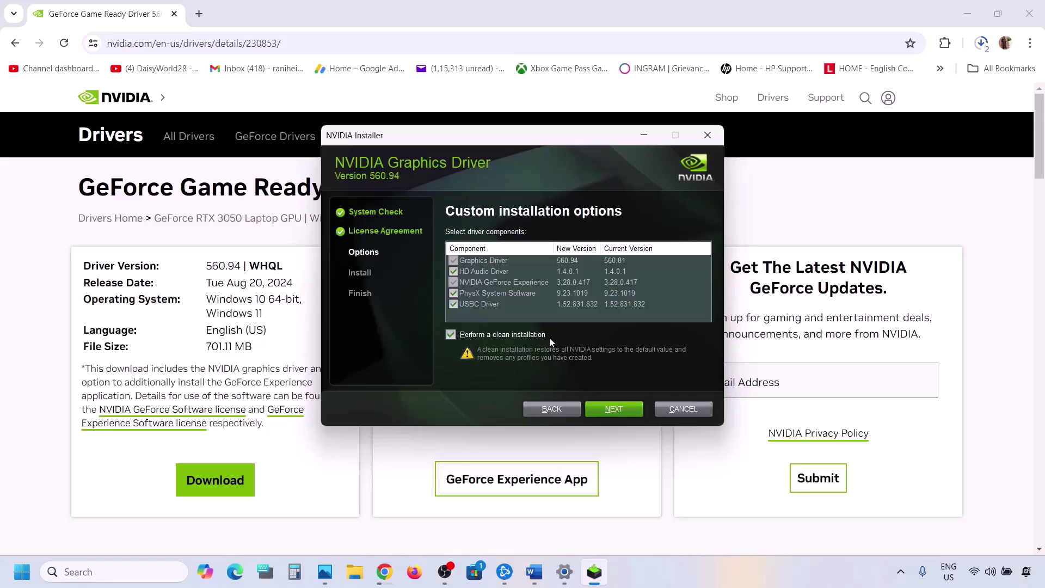
{"action": "left_click", "coordinate": [617, 411]}
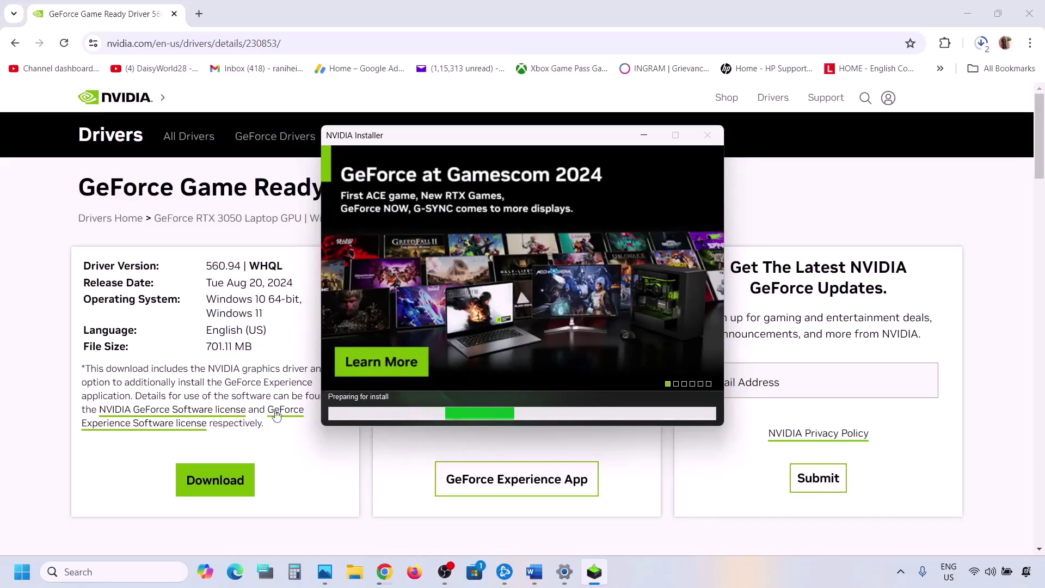
Open the Windows power options used for restarting the PC, and close them.
{"action": "left_click", "coordinate": [22, 571]}
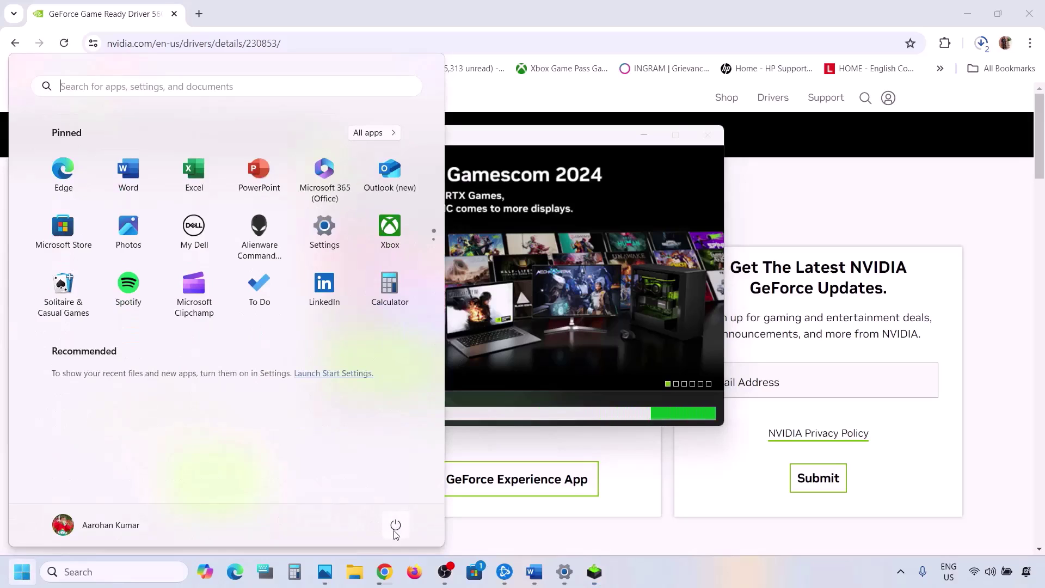
{"action": "left_click", "coordinate": [396, 526]}
{"action": "left_click", "coordinate": [663, 306]}
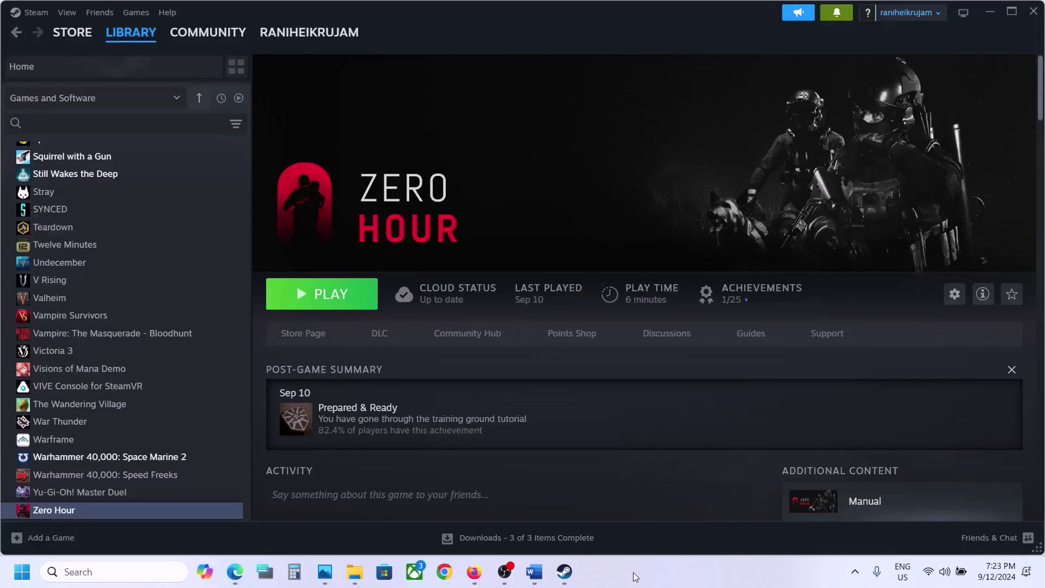
Switch to Step 7 of the Word checklist, and open Windows Graphics settings by searching for "graphics settings".
{"action": "left_click", "coordinate": [534, 572]}
{"action": "scroll", "coordinate": [445, 355], "scroll_direction": "down", "scroll_amount": 3}
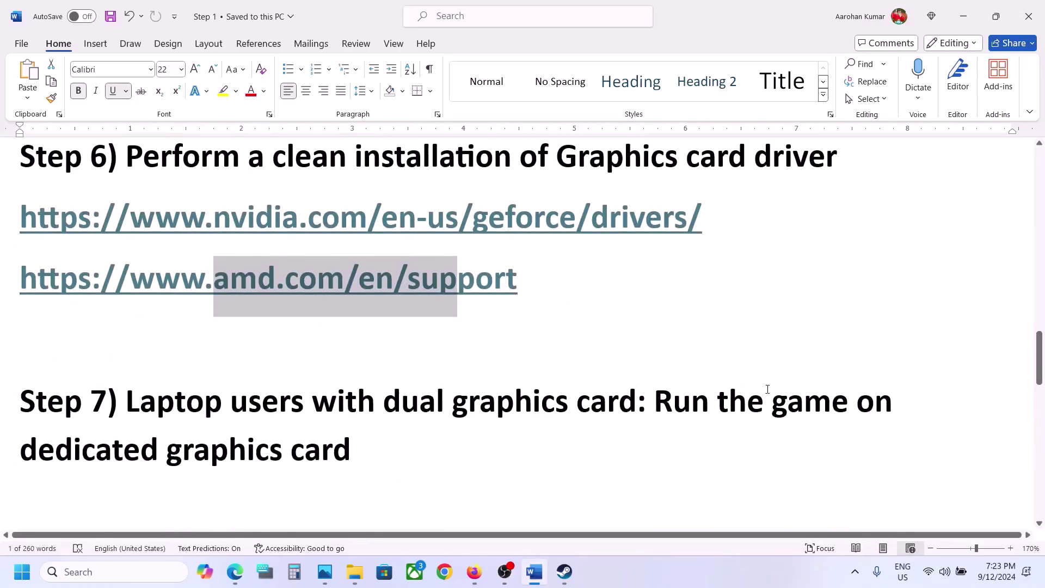
{"action": "double_click", "coordinate": [223, 447]}
{"action": "key", "text": "ctrl+c"}
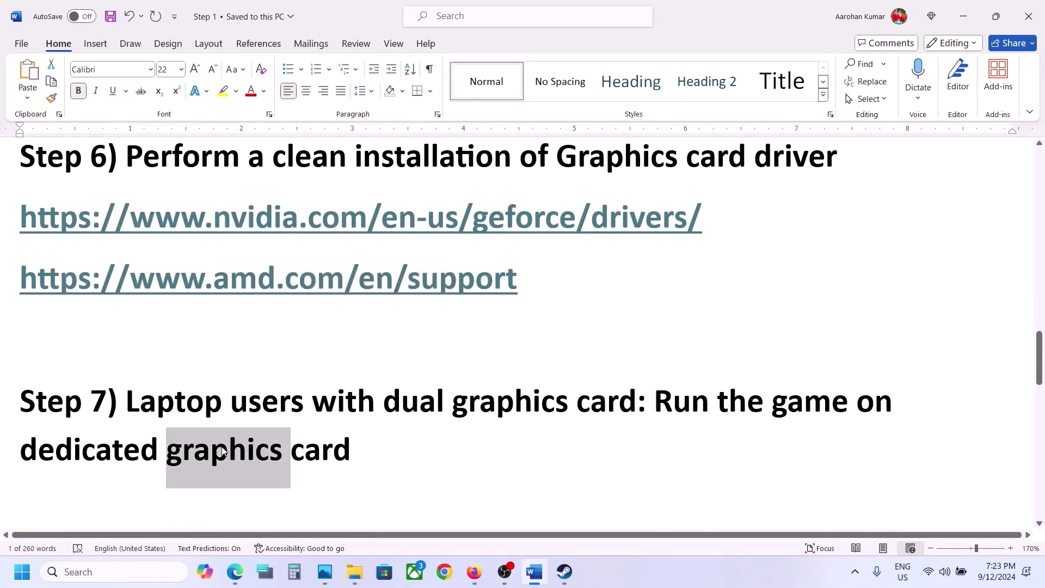
{"action": "left_click", "coordinate": [111, 580]}
{"action": "key", "text": "ctrl+v"}
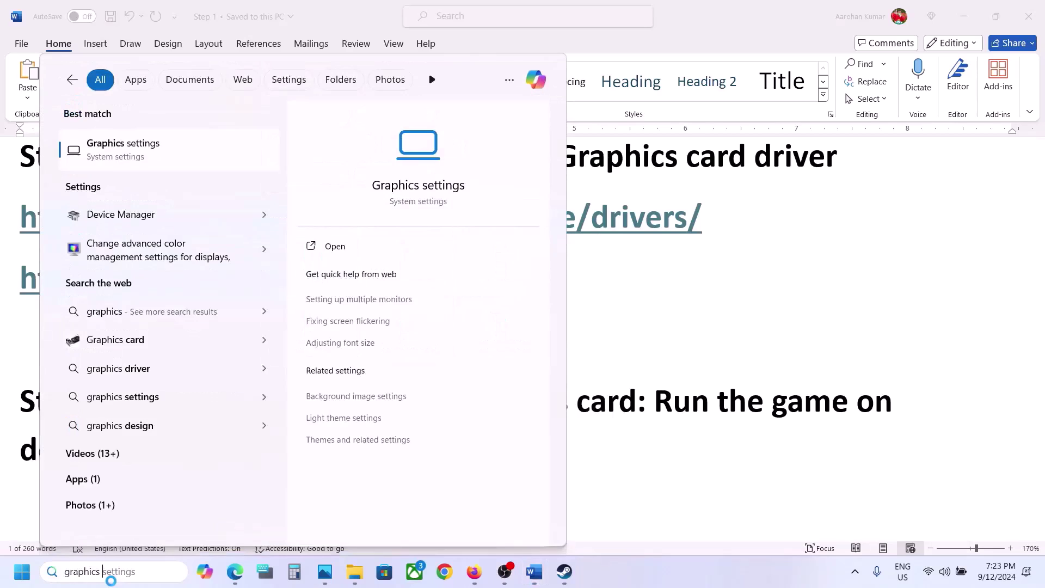
{"action": "type", "text": "settings"}
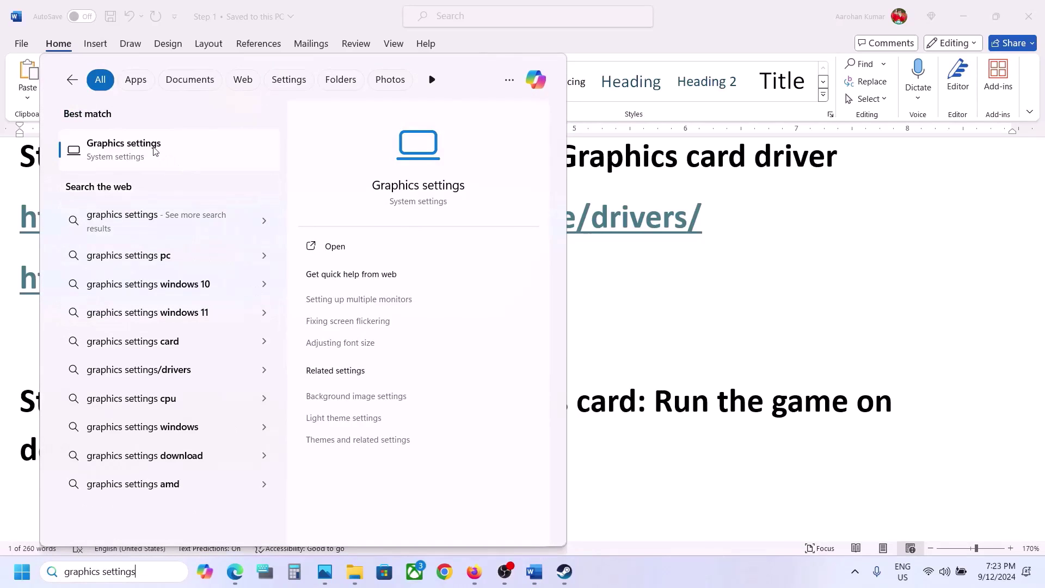
{"action": "left_click", "coordinate": [155, 151]}
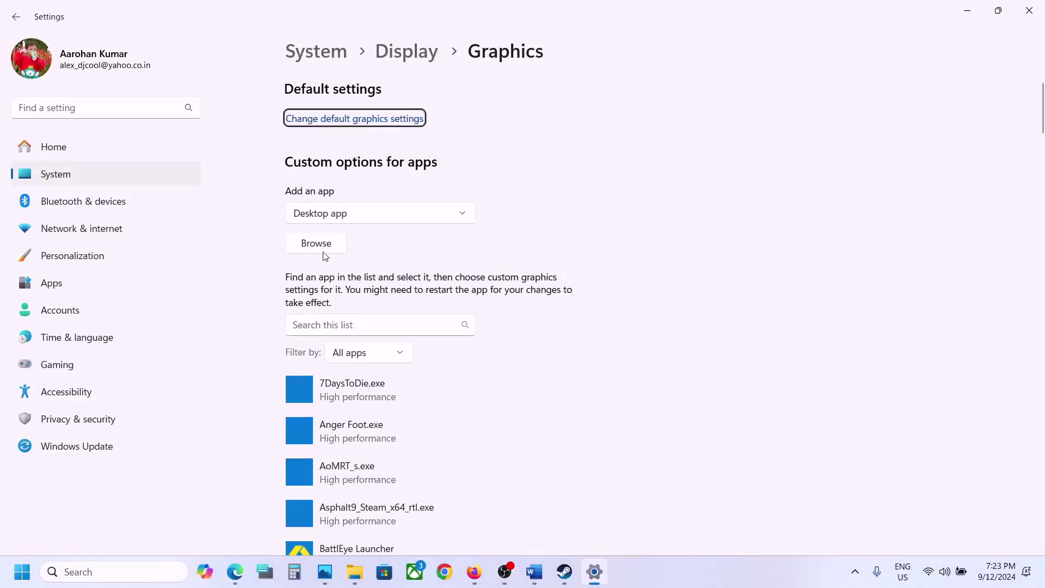
Add the Zero Hour application from Steam's steamapps\common\Zero Hour folder to the custom graphics options for apps.
{"action": "left_click", "coordinate": [322, 248]}
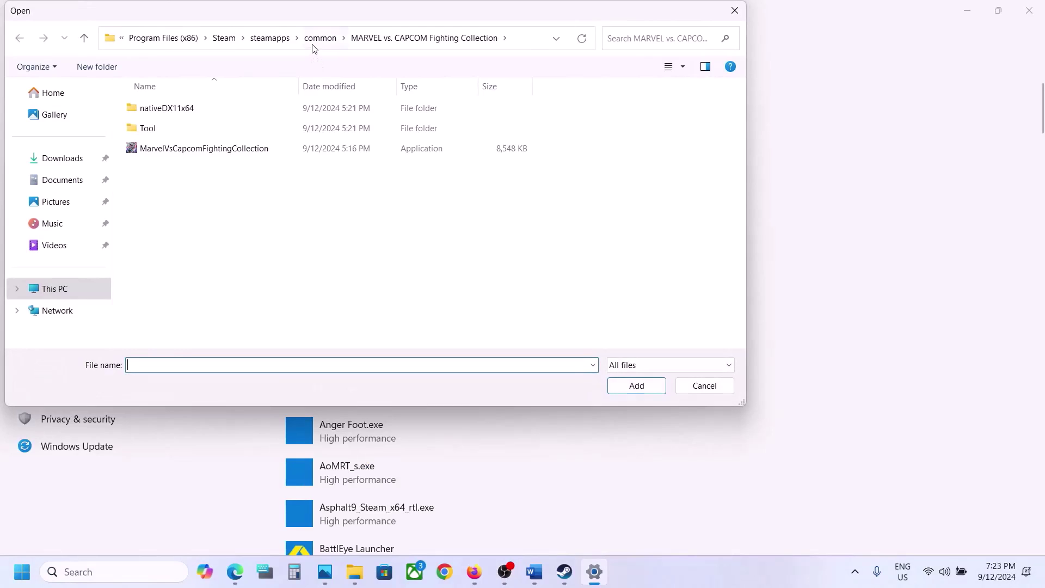
{"action": "left_click", "coordinate": [320, 38]}
{"action": "double_click", "coordinate": [200, 275]}
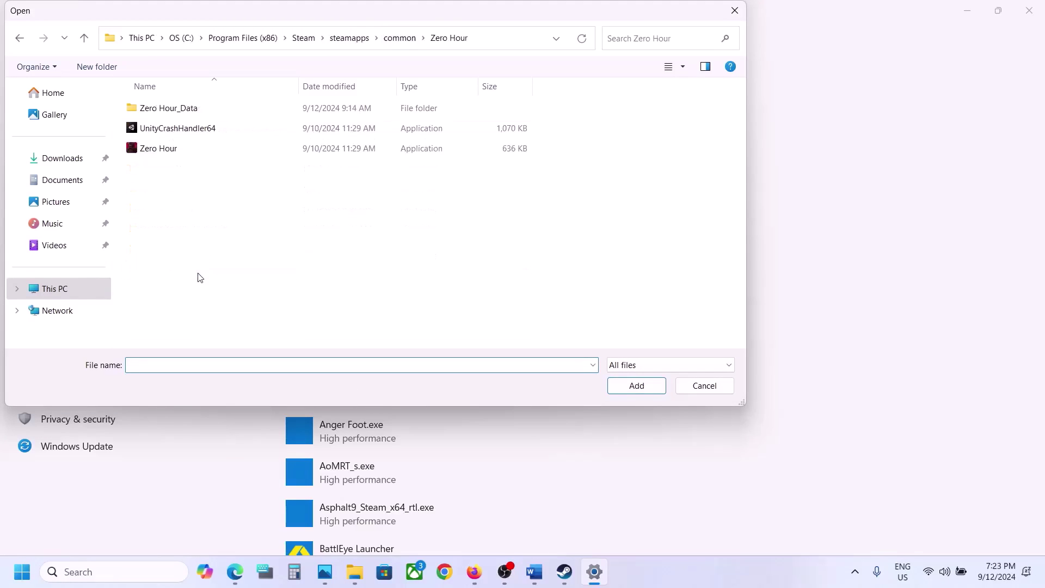
{"action": "left_click", "coordinate": [196, 151]}
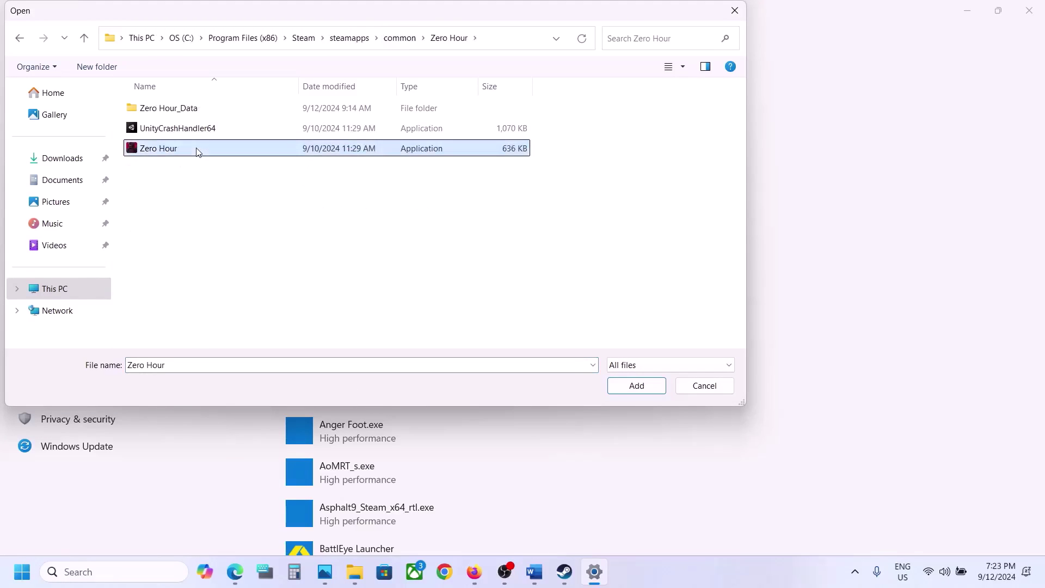
{"action": "left_click", "coordinate": [636, 387]}
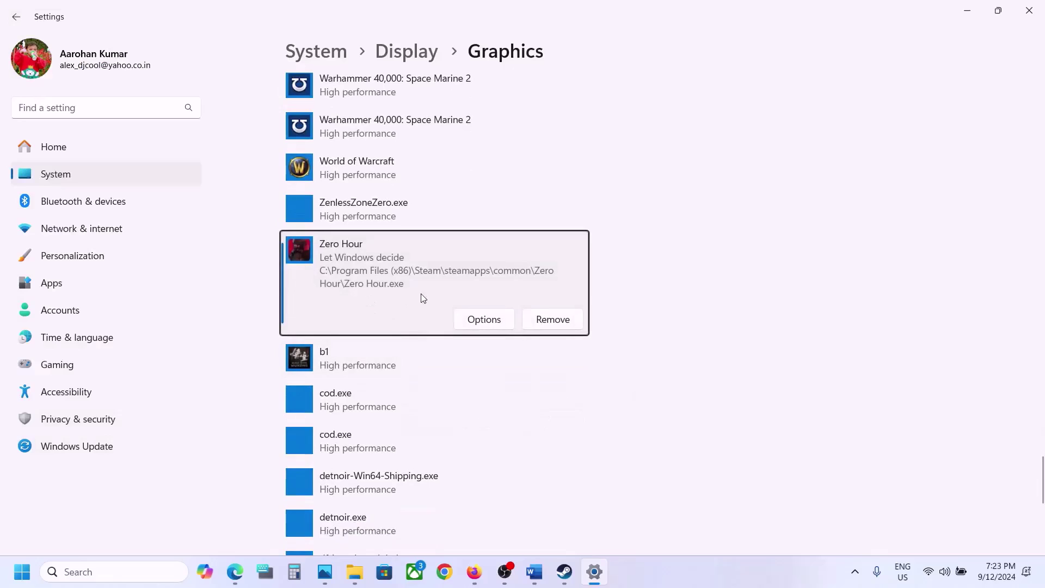
Set Zero Hour's graphics preference to High performance, save it, and close Settings.
{"action": "left_click", "coordinate": [468, 319]}
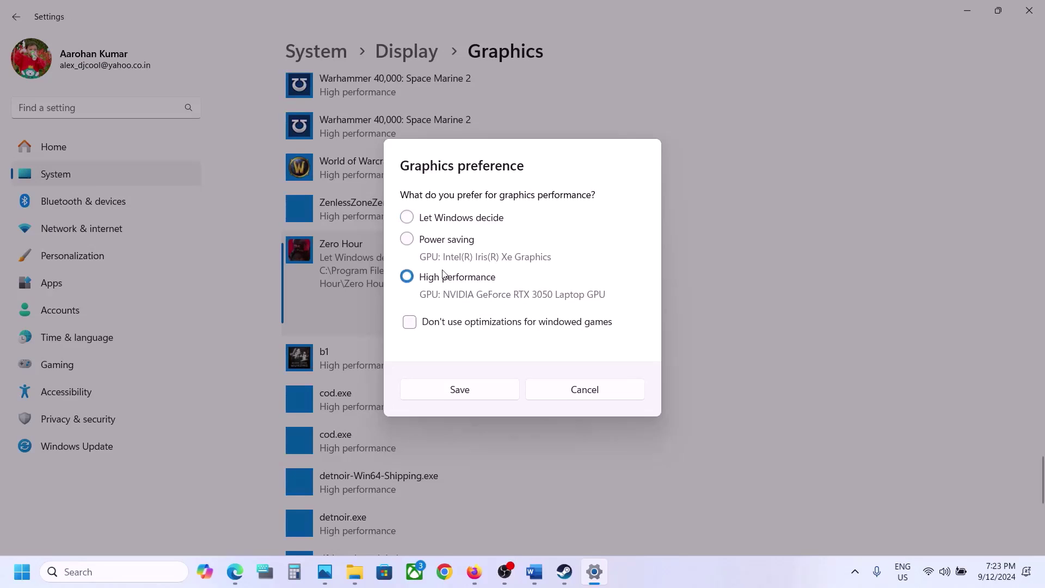
{"action": "left_click", "coordinate": [496, 396]}
{"action": "left_click", "coordinate": [1040, 7]}
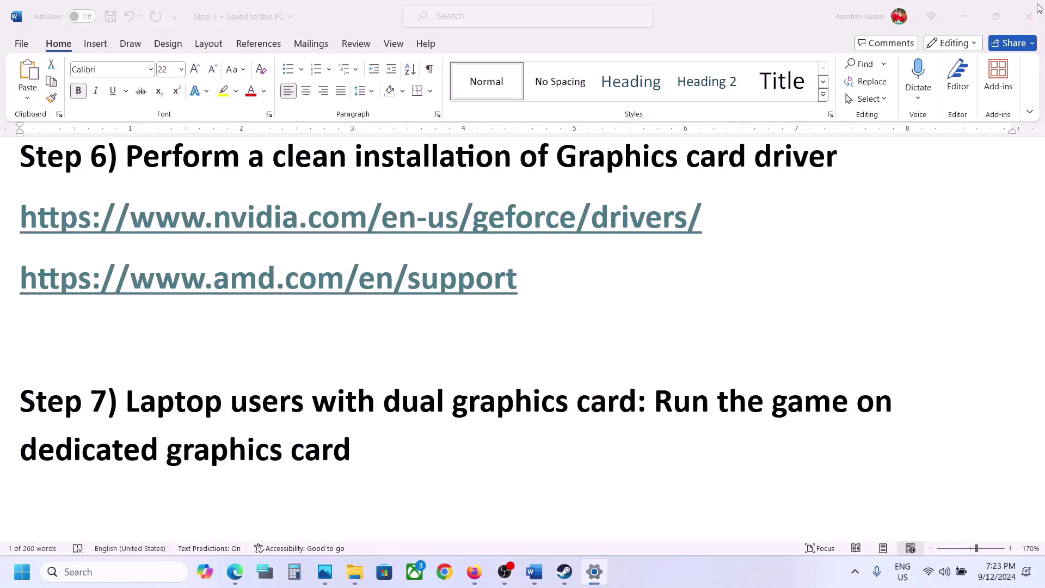
Move on to Step 8 of the Word checklist, verify the integrity of Zero Hour's game files in Steam, and close its properties.
{"action": "scroll", "coordinate": [372, 396], "scroll_direction": "down", "scroll_amount": 3}
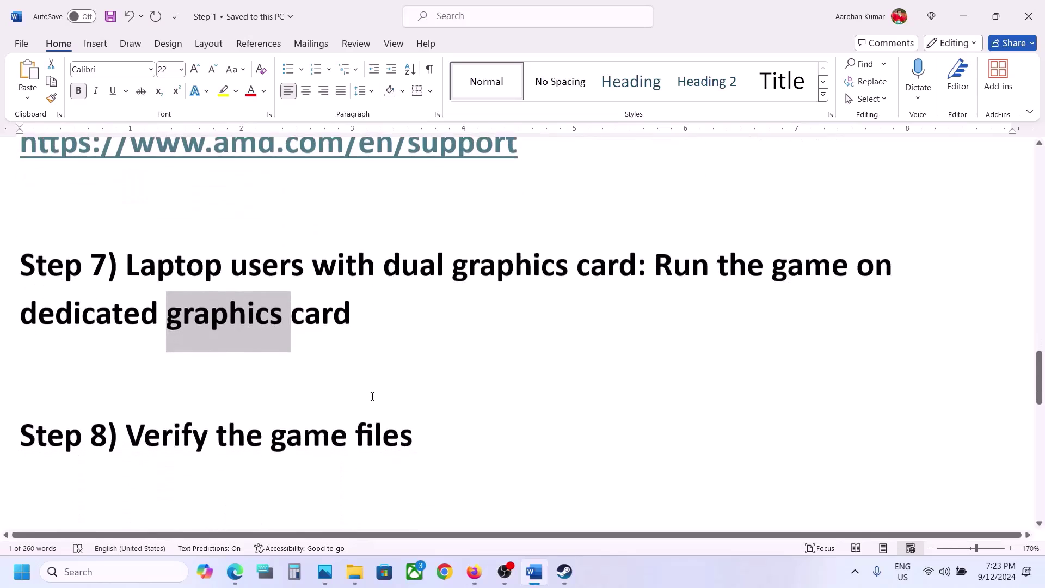
{"action": "left_click", "coordinate": [564, 572]}
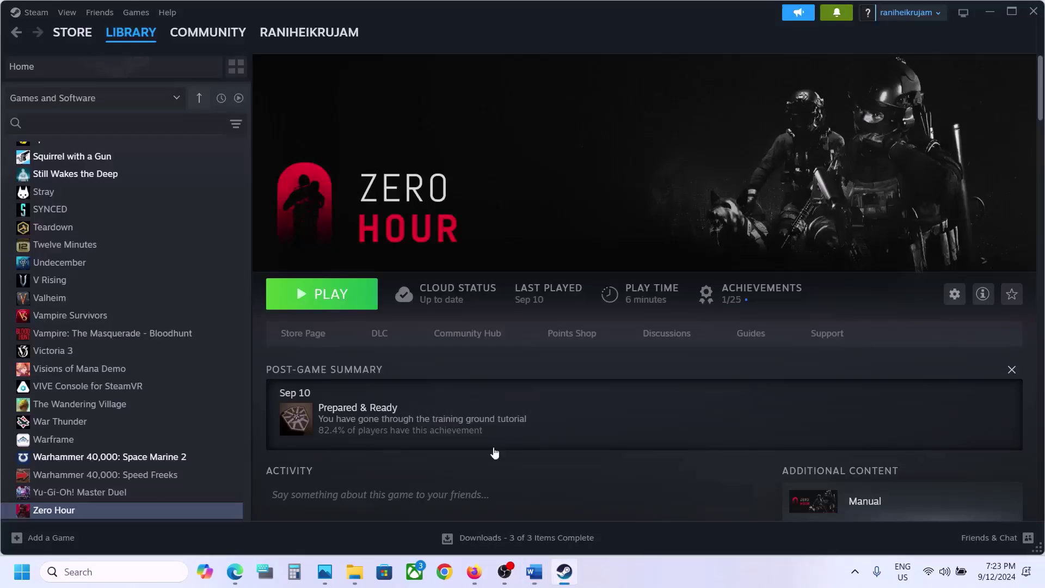
{"action": "right_click", "coordinate": [131, 516]}
{"action": "left_click", "coordinate": [185, 498]}
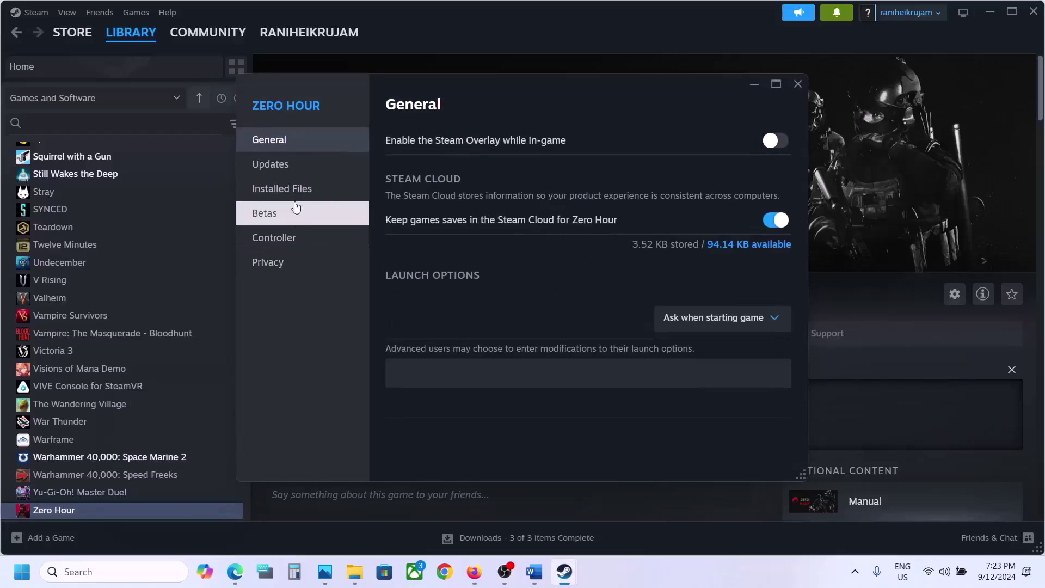
{"action": "left_click", "coordinate": [318, 197]}
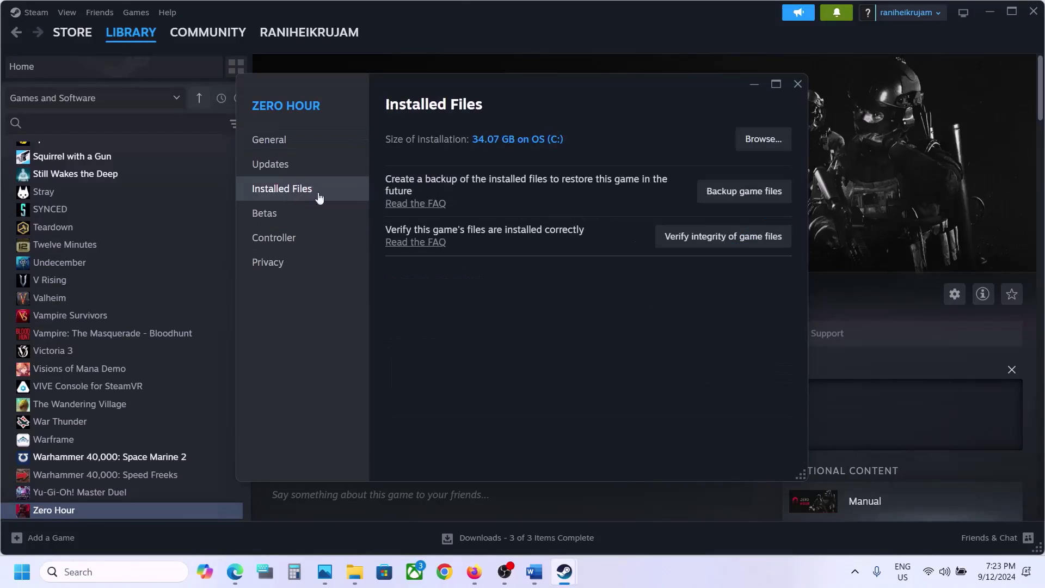
{"action": "left_click", "coordinate": [724, 241]}
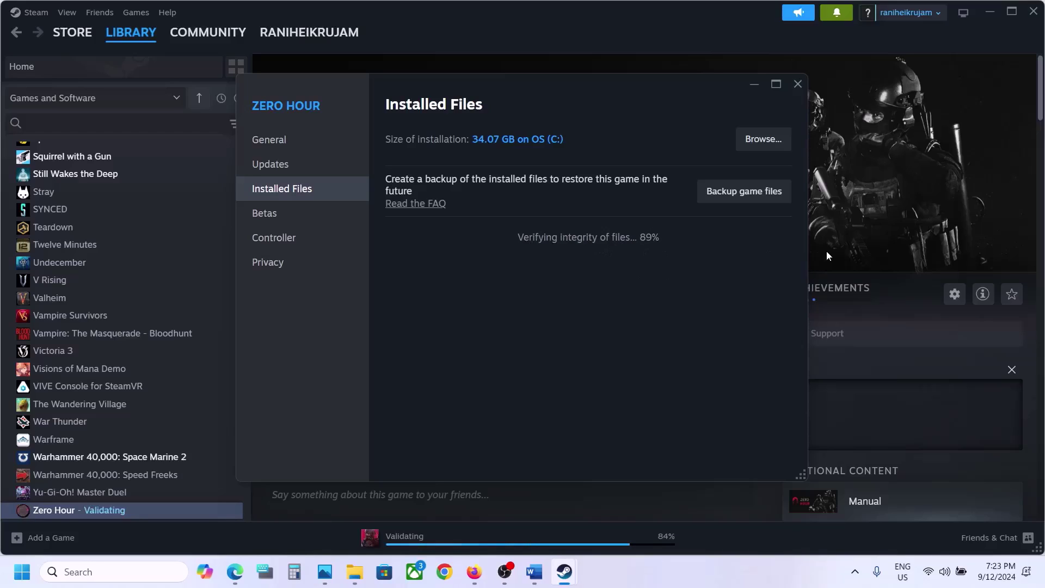
{"action": "left_click", "coordinate": [798, 86]}
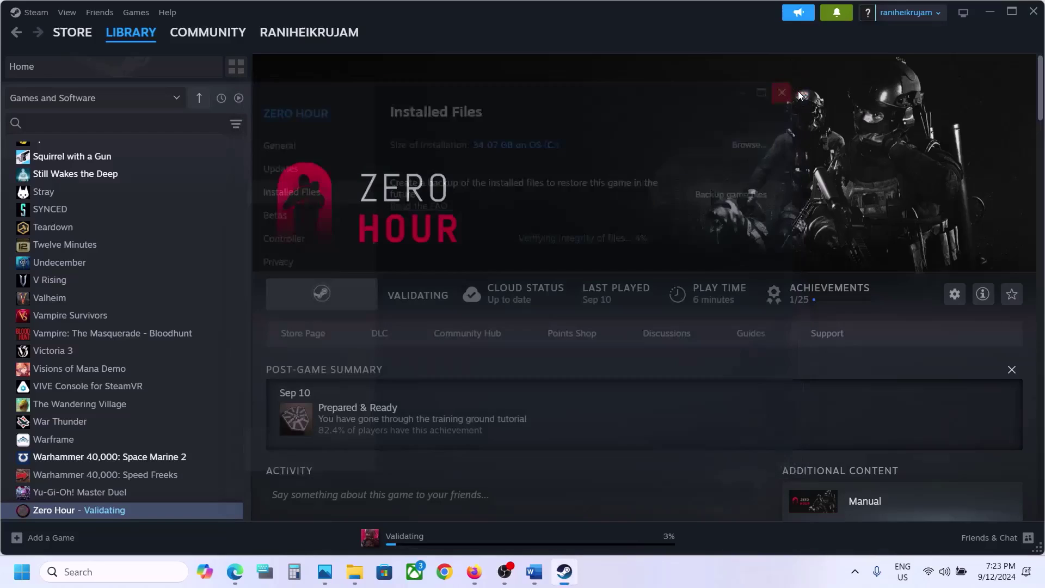
Copy the Visual C++ download link from Step 9 of the Word checklist and open it in Chrome.
{"action": "left_click", "coordinate": [534, 571]}
{"action": "scroll", "coordinate": [392, 472], "scroll_direction": "down", "scroll_amount": 3}
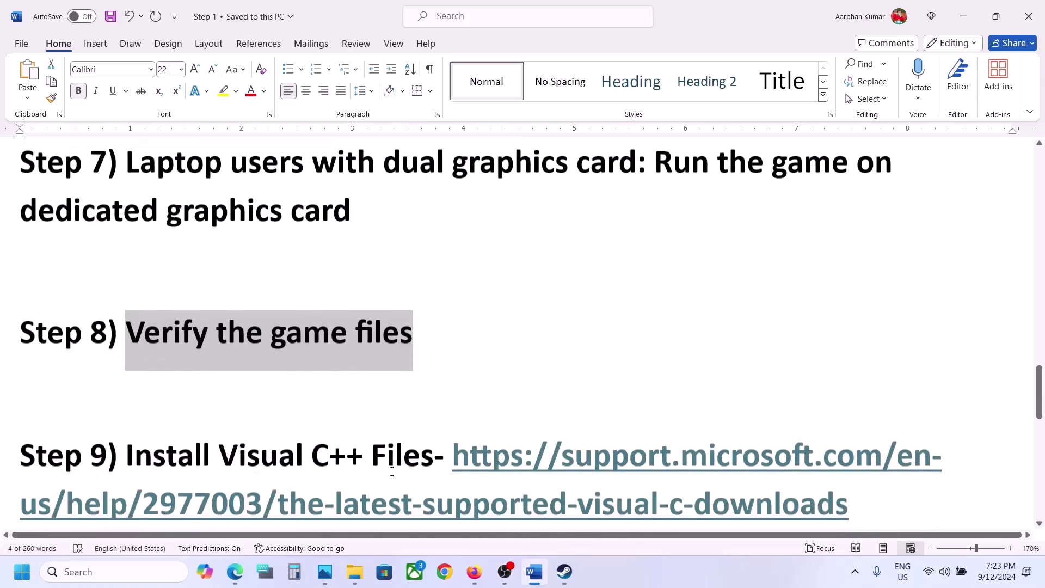
{"action": "left_click_drag", "start_coordinate": [850, 464], "coordinate": [454, 414]}
{"action": "key", "text": "ctrl+c"}
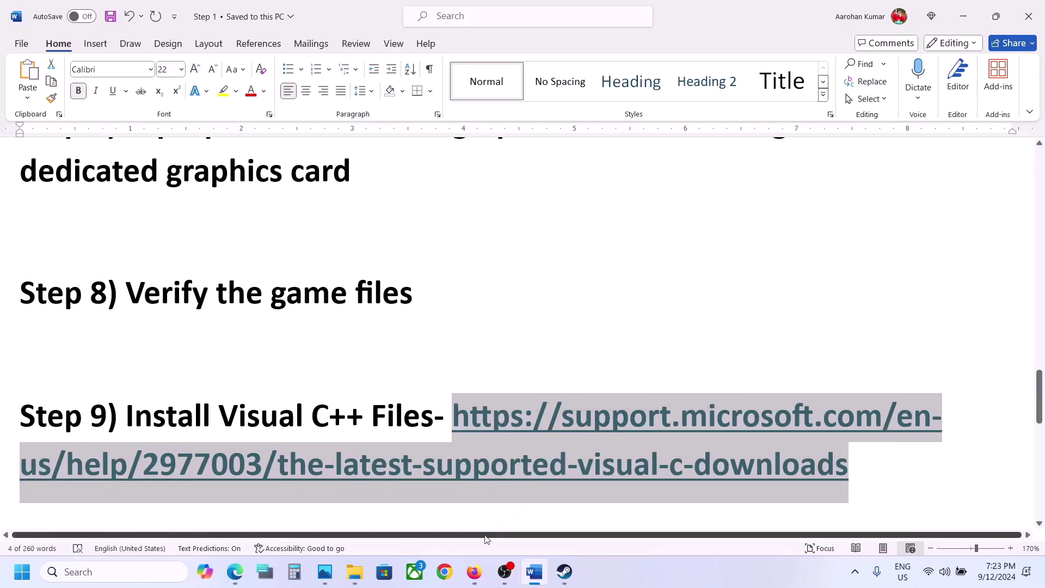
{"action": "left_click", "coordinate": [444, 572]}
{"action": "key", "text": "ctrl+v"}
{"action": "key", "text": "Return"}
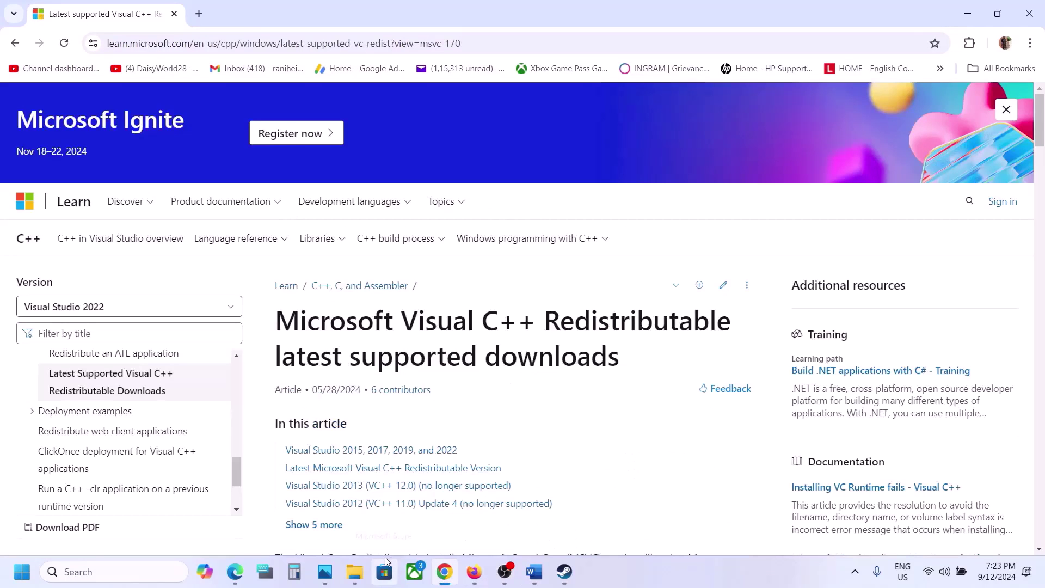
Find the Visual Studio 2015, 2017, 2019, and 2022 downloads, download the X86 redistributable, and try to repair its installation.
{"action": "scroll", "coordinate": [490, 448], "scroll_direction": "down", "scroll_amount": 7}
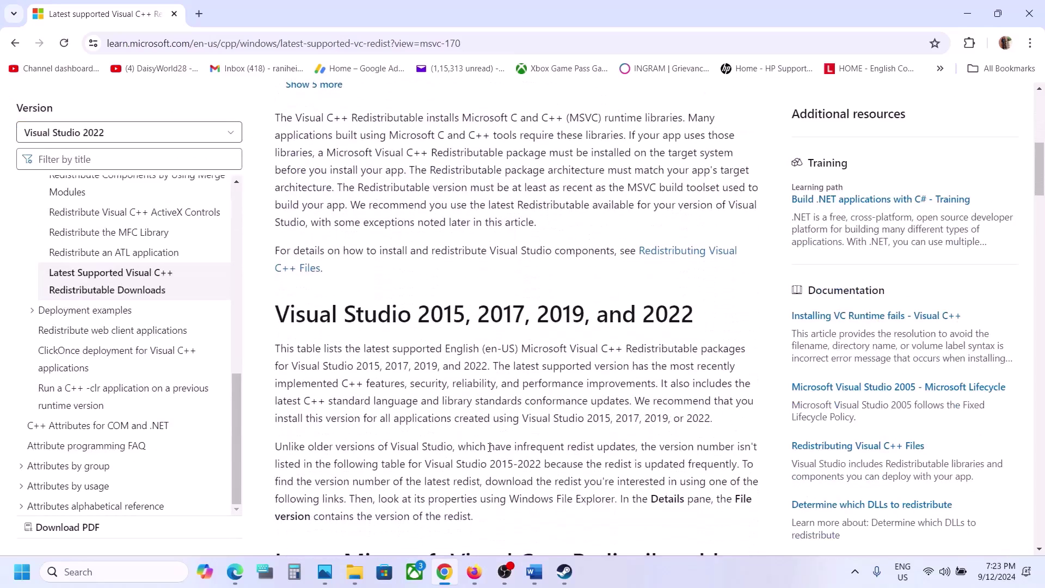
{"action": "left_click_drag", "start_coordinate": [288, 312], "coordinate": [657, 313]}
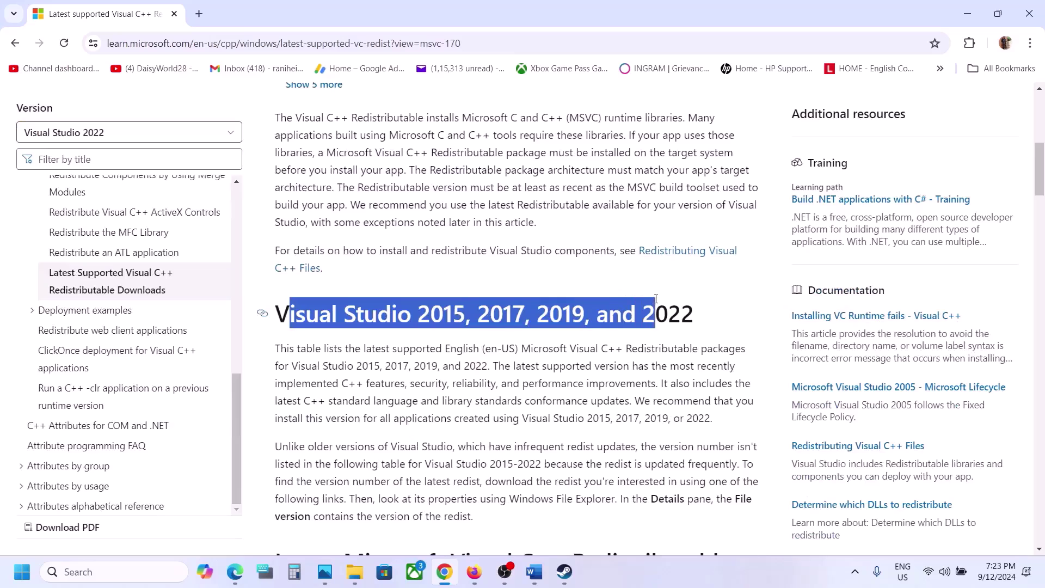
{"action": "scroll", "coordinate": [657, 303], "scroll_direction": "down", "scroll_amount": 6}
{"action": "scroll", "coordinate": [657, 303], "scroll_direction": "down", "scroll_amount": 2}
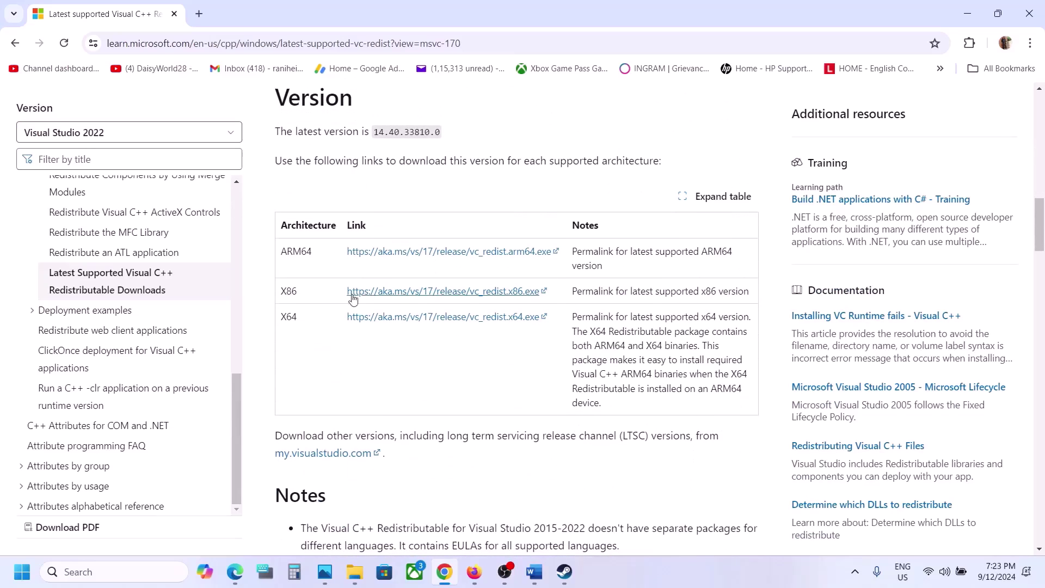
{"action": "double_click", "coordinate": [294, 291]}
{"action": "double_click", "coordinate": [291, 318]}
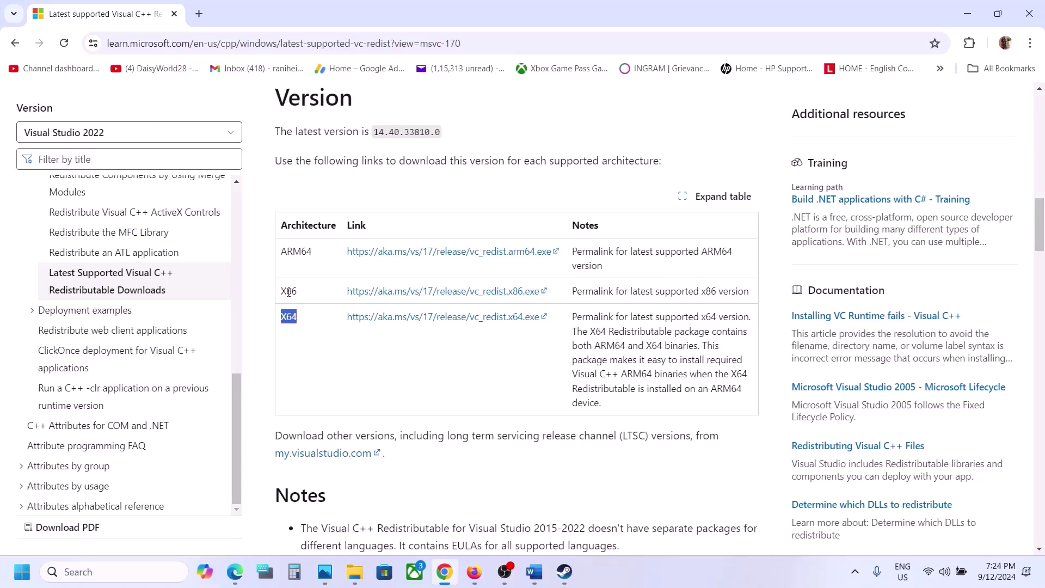
{"action": "double_click", "coordinate": [289, 291]}
{"action": "left_click", "coordinate": [465, 299]}
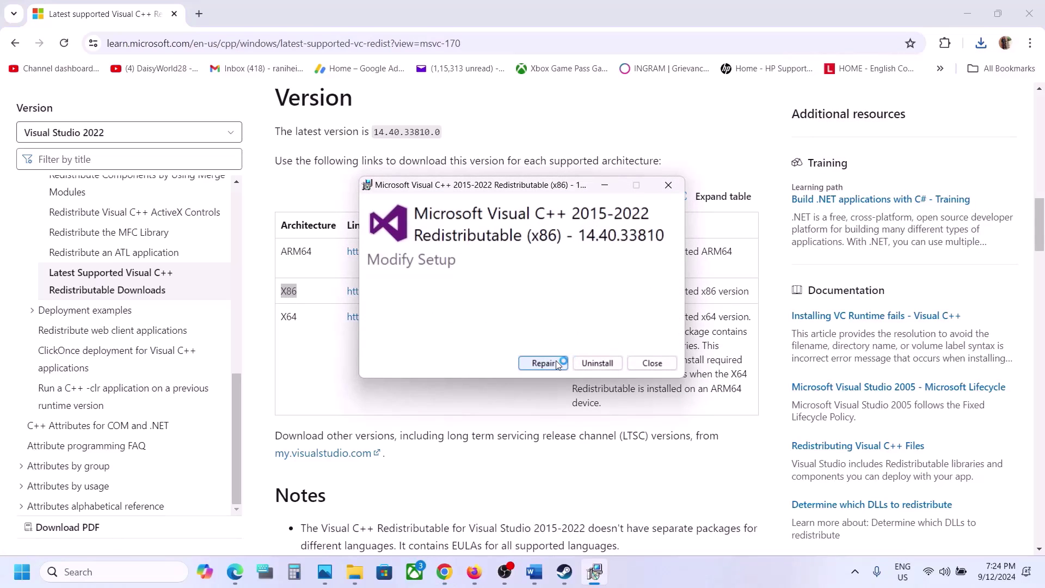
{"action": "left_click", "coordinate": [558, 363]}
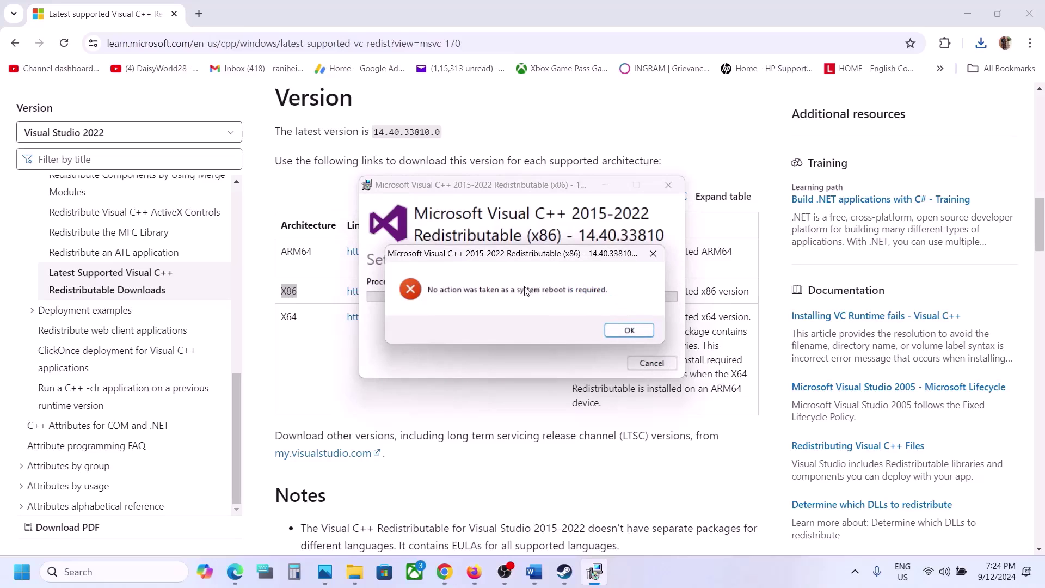
{"action": "left_click", "coordinate": [618, 328]}
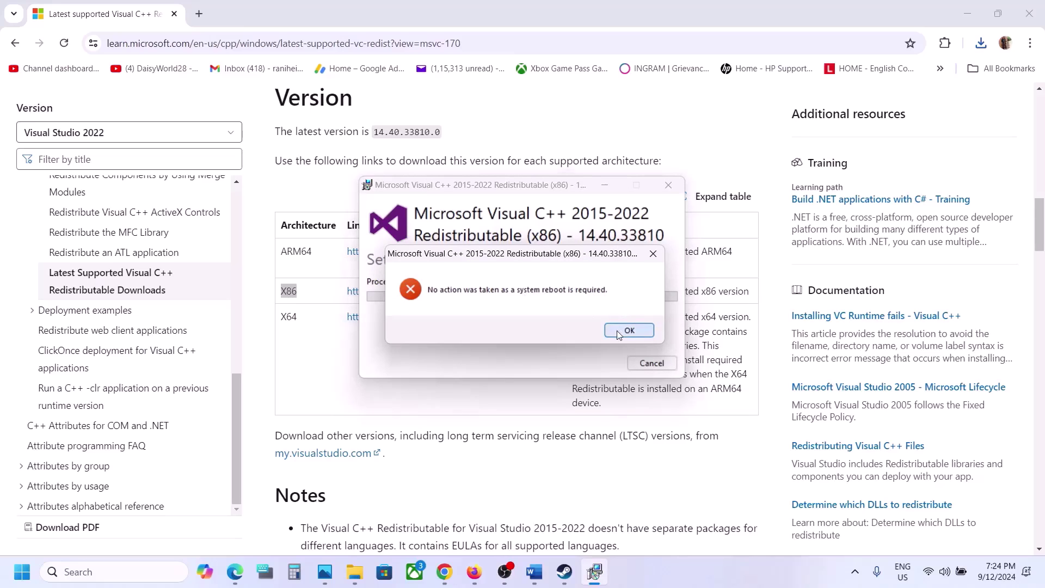
Download the X64 Visual C++ redistributable, run it from the recent downloads, and try to repair its installation.
{"action": "left_click", "coordinate": [297, 317]}
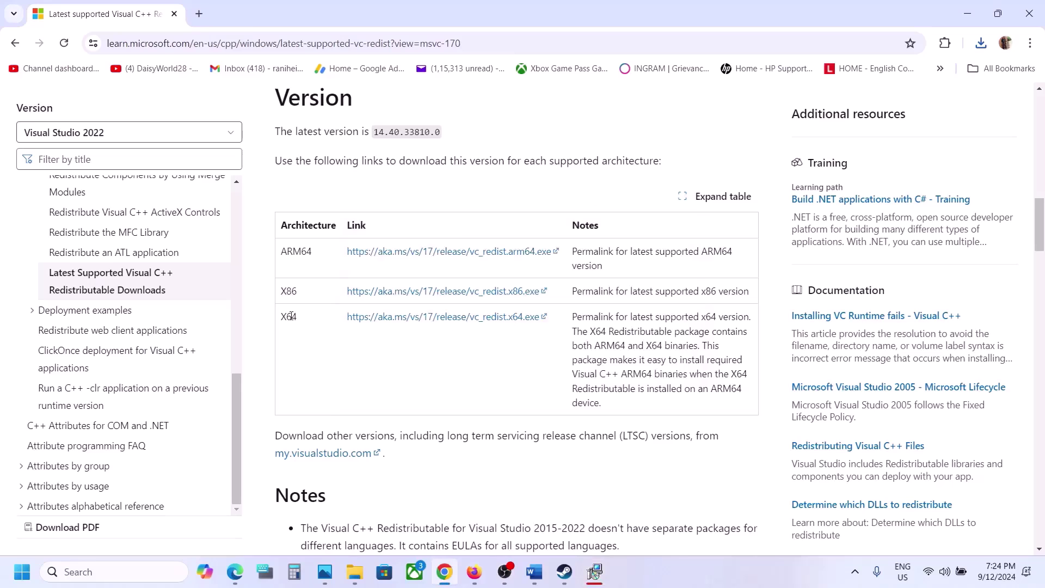
{"action": "double_click", "coordinate": [292, 316]}
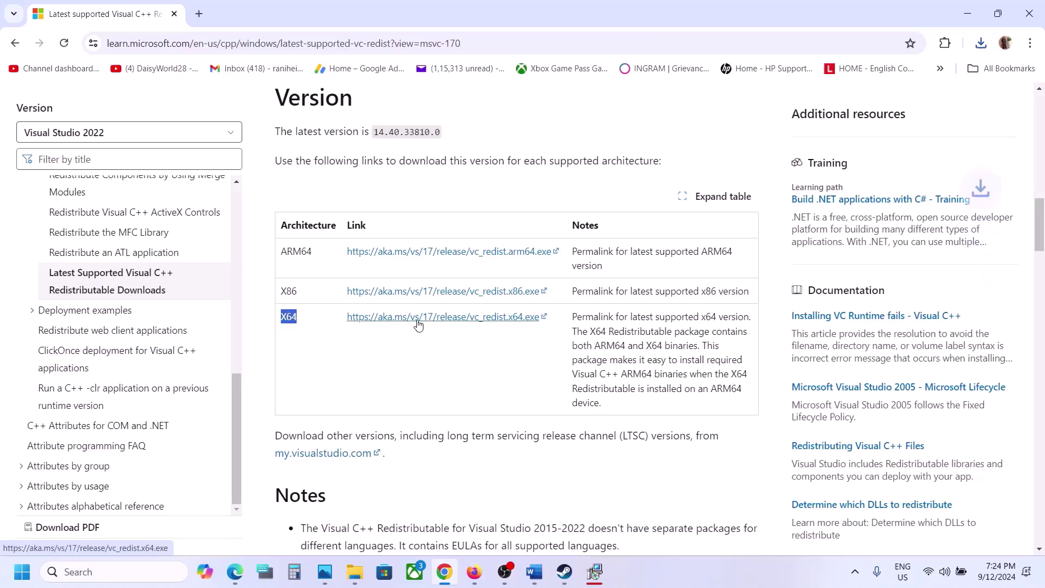
{"action": "left_click", "coordinate": [982, 43]}
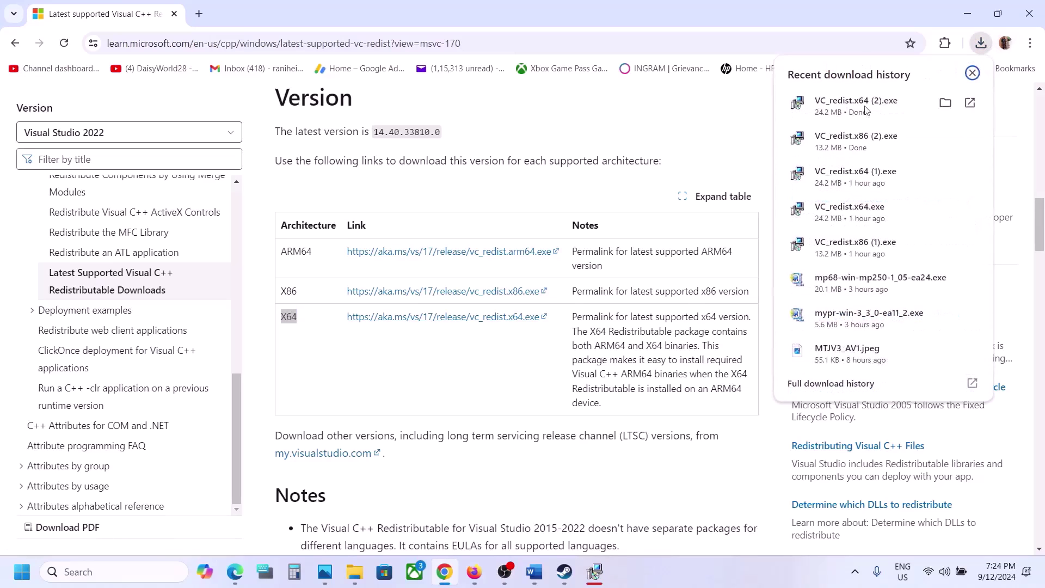
{"action": "left_click", "coordinate": [794, 107]}
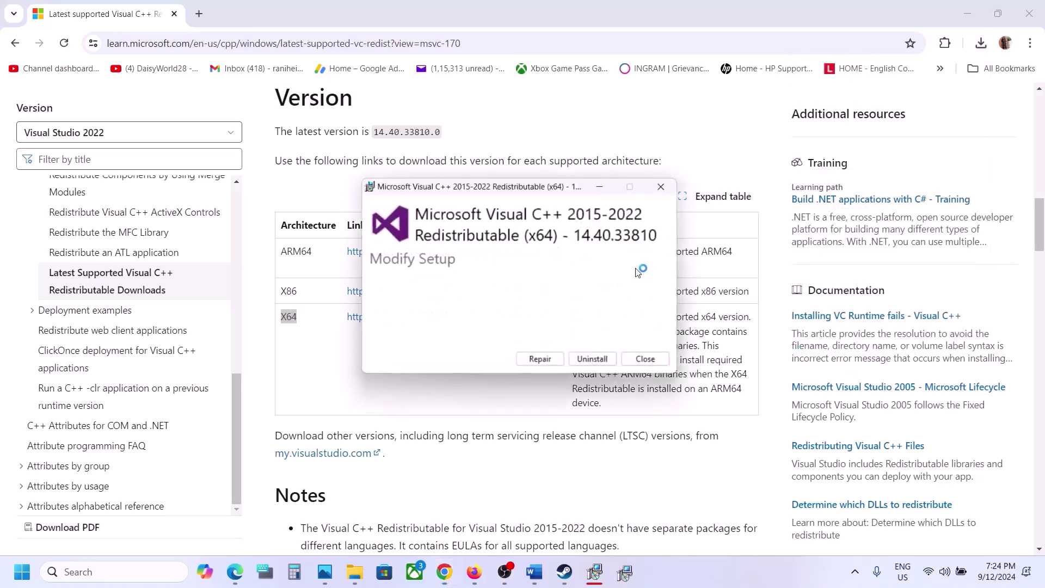
{"action": "left_click", "coordinate": [541, 360]}
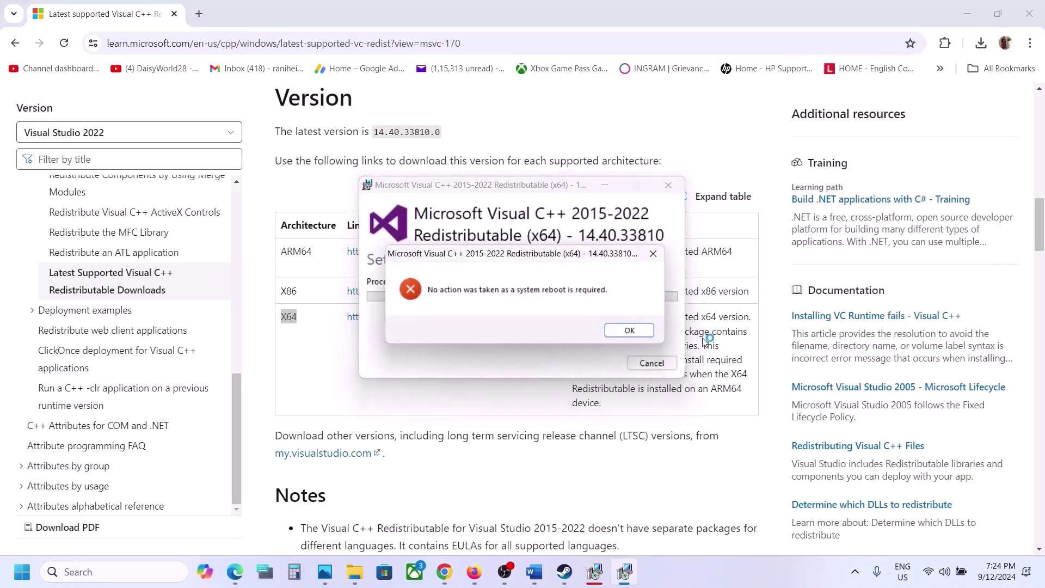
{"action": "left_click", "coordinate": [630, 330]}
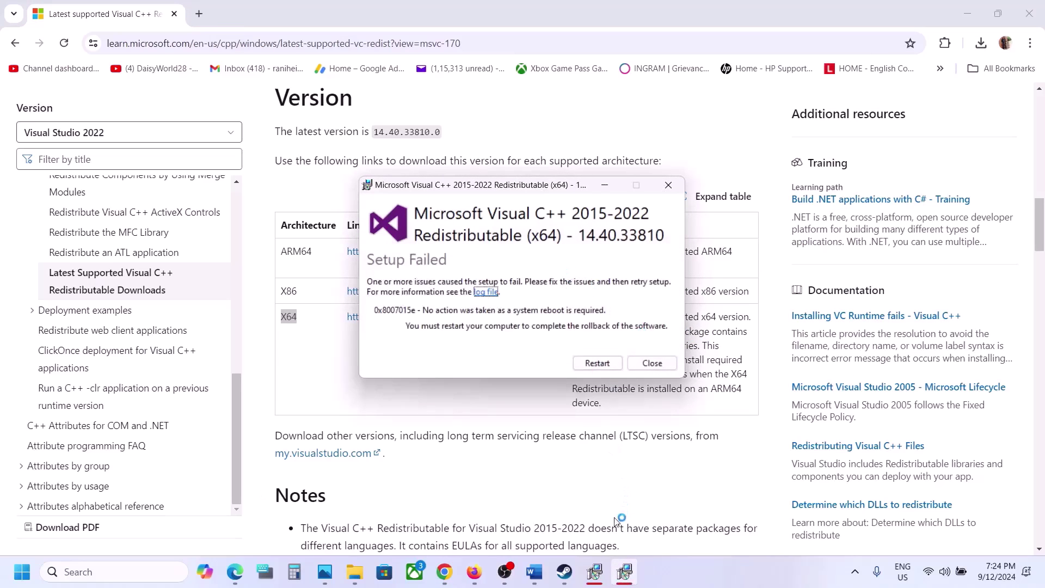
Bring up the x86 redistributable setup window and move it beside the x64 one to compare both.
{"action": "left_click", "coordinate": [594, 572]}
{"action": "left_click_drag", "start_coordinate": [545, 184], "coordinate": [340, 214]}
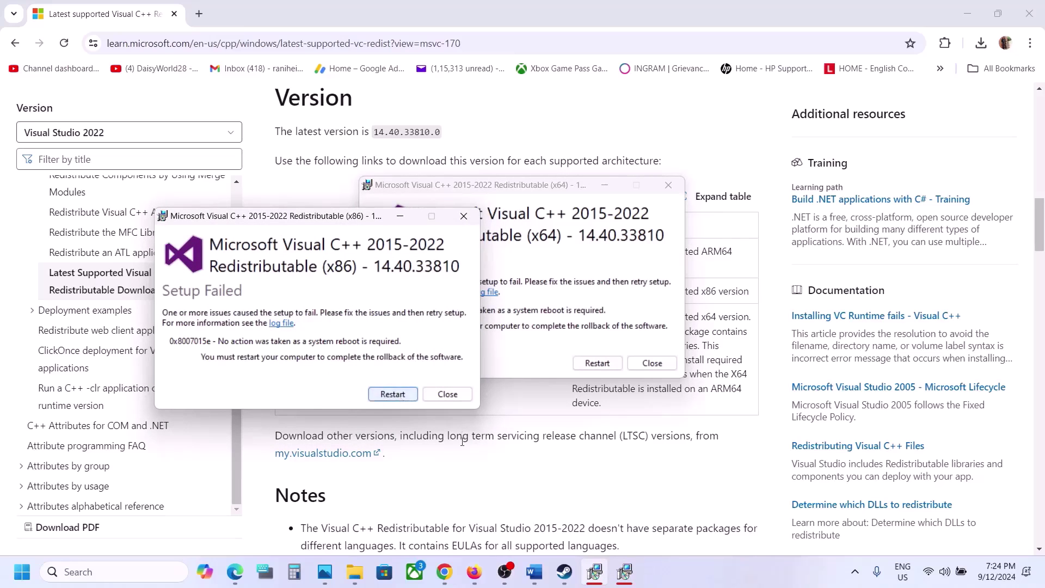
{"action": "left_click", "coordinate": [462, 441]}
Open the Windows power options to find Restart, and close them without restarting.
{"action": "left_click", "coordinate": [22, 572]}
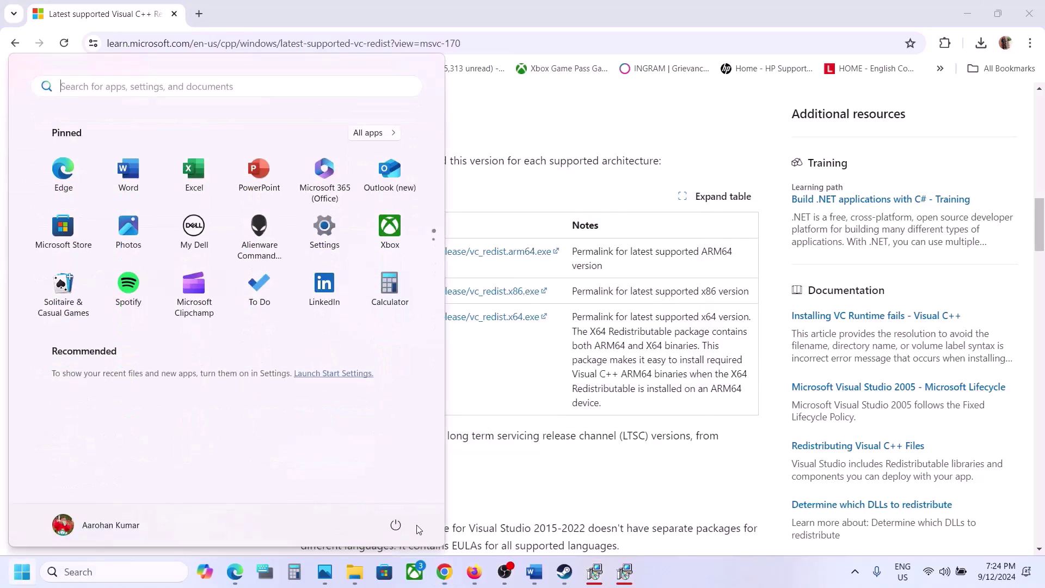
{"action": "left_click", "coordinate": [395, 524]}
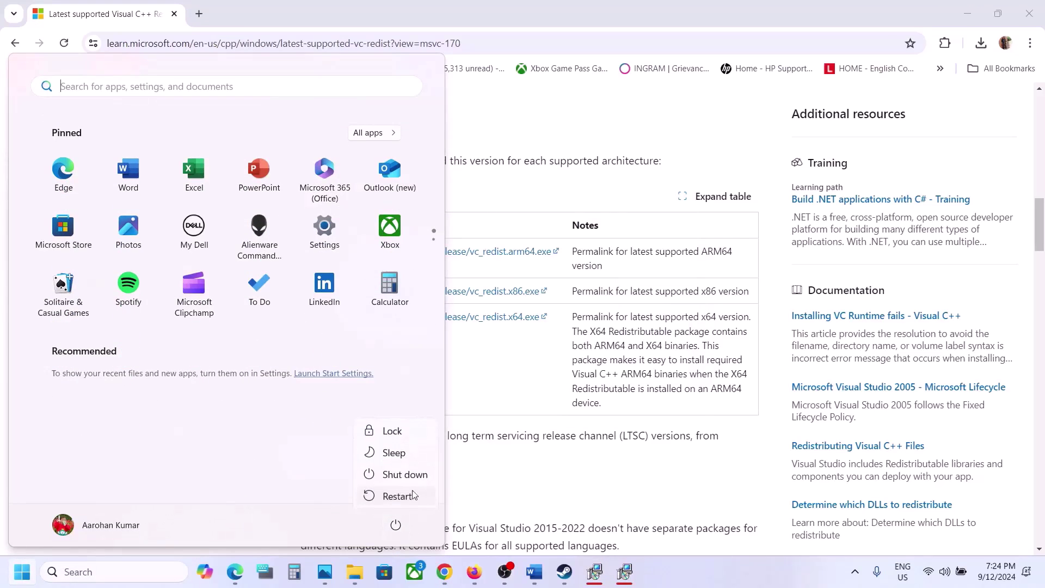
{"action": "left_click", "coordinate": [565, 572]}
Switch to Word, highlight Update Windows in Step 10 of the checklist, and open the Windows Update page in Settings.
{"action": "left_click", "coordinate": [534, 571]}
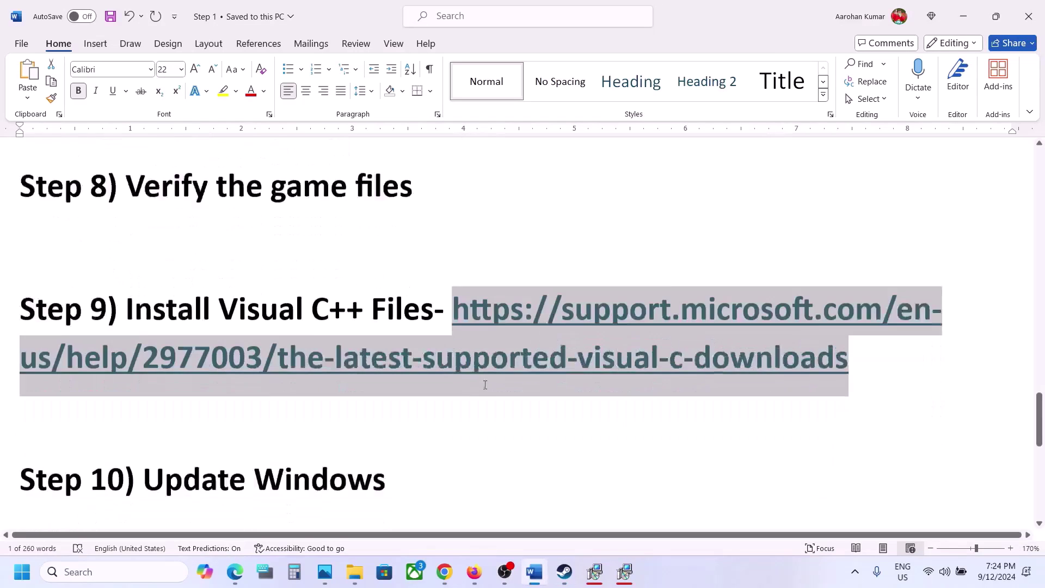
{"action": "scroll", "coordinate": [485, 385], "scroll_direction": "down", "scroll_amount": 2}
{"action": "left_click_drag", "start_coordinate": [241, 363], "coordinate": [432, 369]}
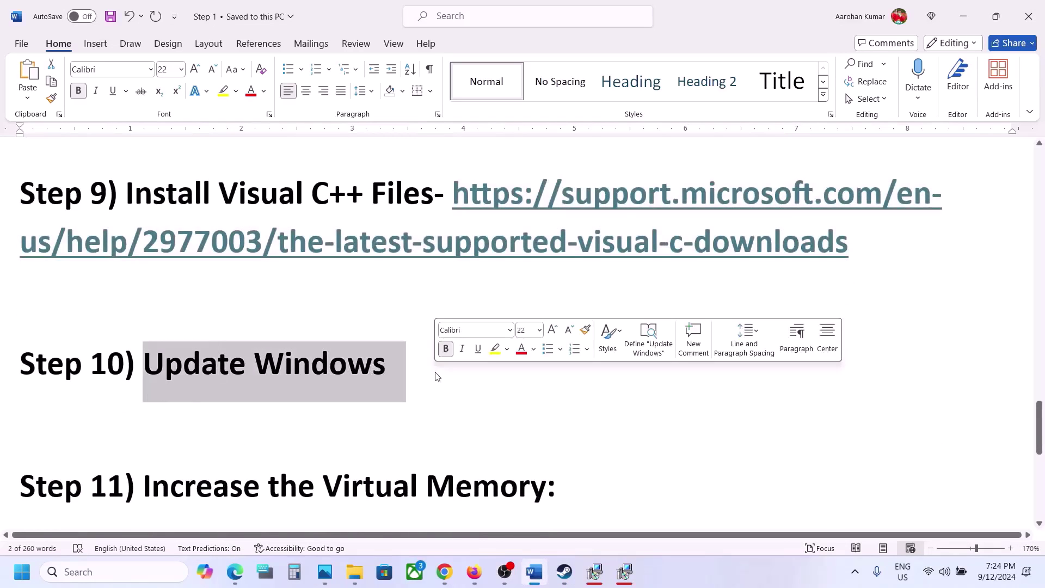
{"action": "key", "text": "super+i"}
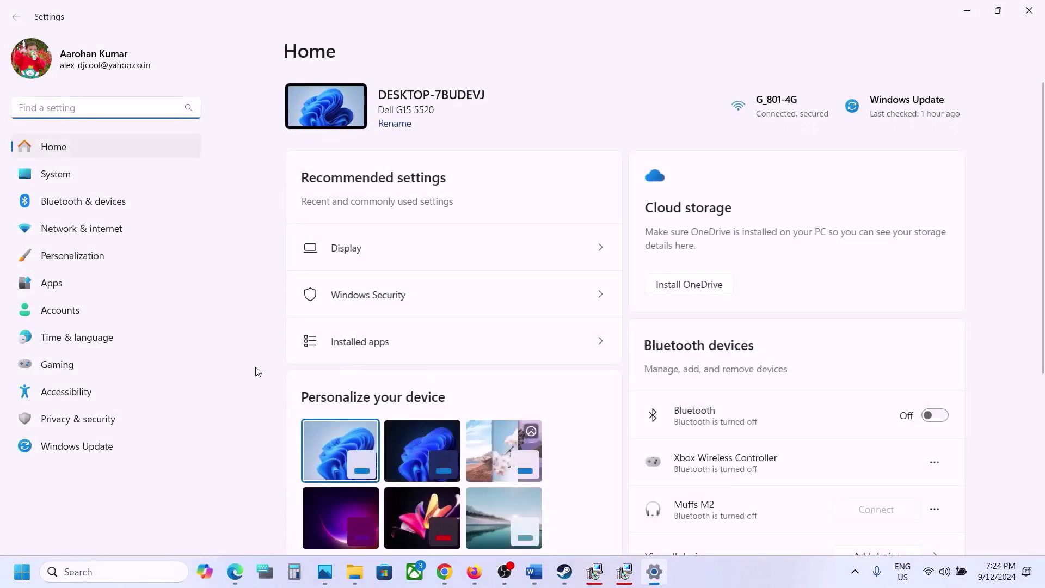
{"action": "left_click", "coordinate": [63, 448]}
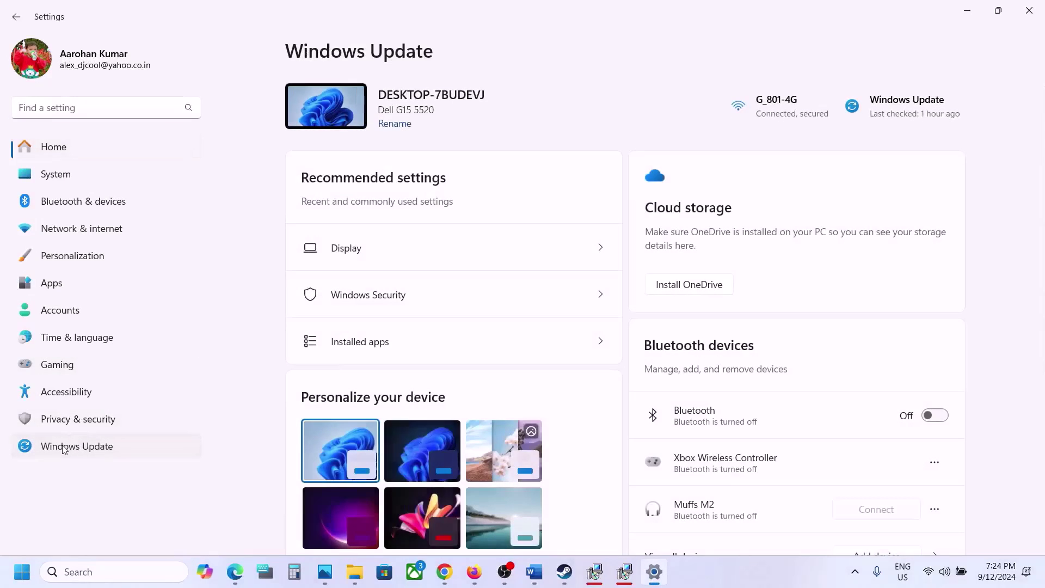
Check for Windows updates, and open the power options without restarting the computer.
{"action": "left_click", "coordinate": [919, 112]}
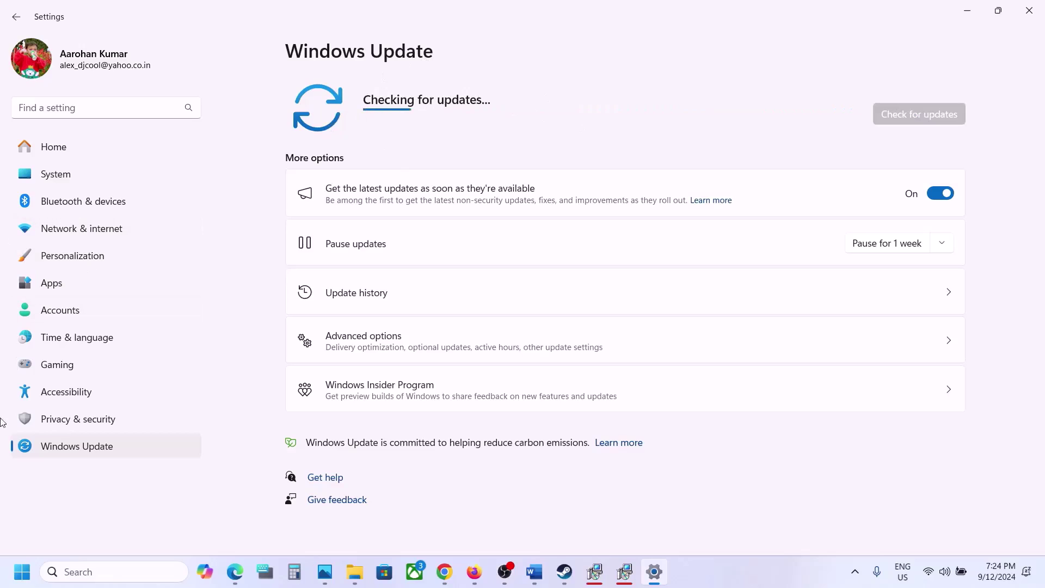
{"action": "key", "text": "super"}
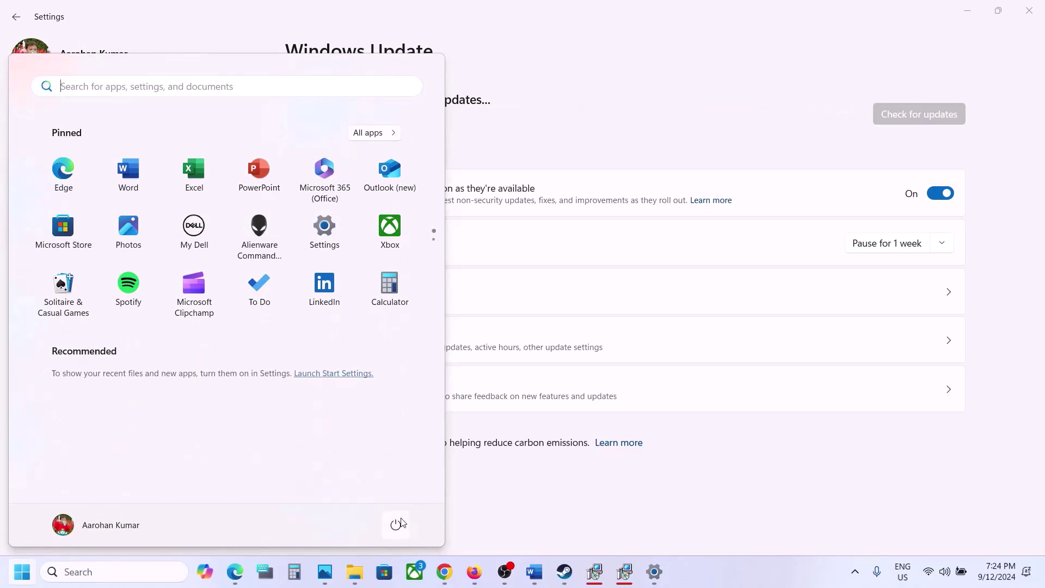
{"action": "left_click", "coordinate": [396, 524]}
{"action": "left_click", "coordinate": [673, 457]}
{"action": "left_click", "coordinate": [675, 462]}
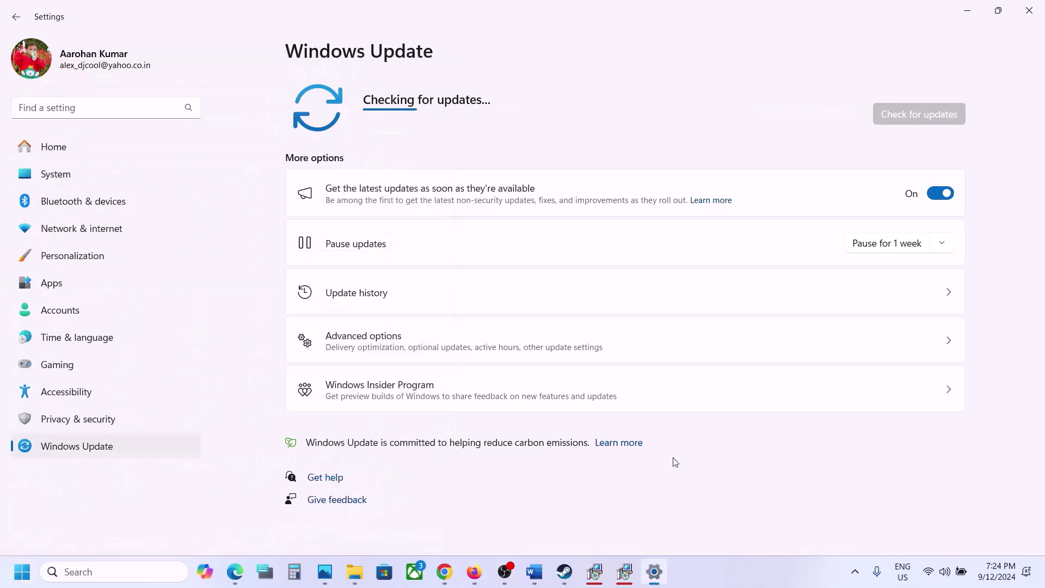
Switch to the Word checklist and move on to Step 11 about increasing the virtual memory.
{"action": "mouse_move", "coordinate": [553, 579]}
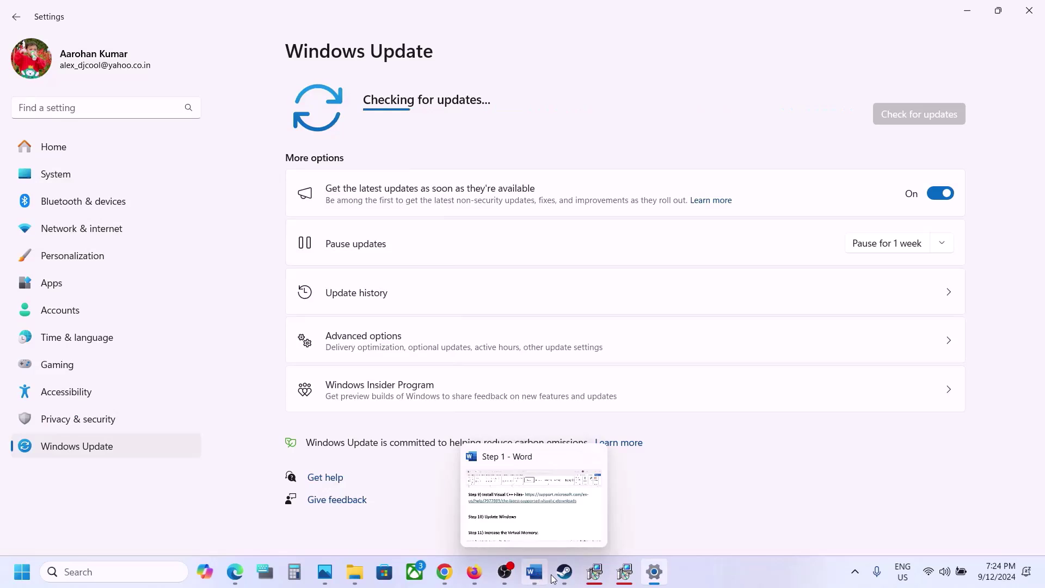
{"action": "left_click", "coordinate": [541, 456]}
{"action": "scroll", "coordinate": [466, 321], "scroll_direction": "down", "scroll_amount": 3}
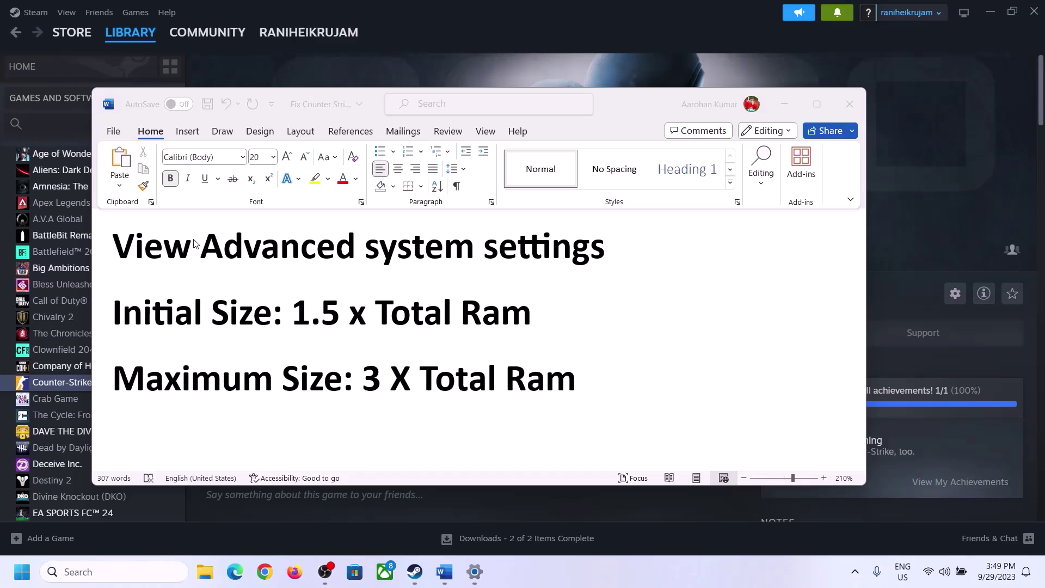
Copy "View Advanced system settings" from the Word notes, search Windows for it, and open the matching Control Panel entry.
{"action": "left_click", "coordinate": [139, 251]}
{"action": "left_click_drag", "start_coordinate": [124, 250], "coordinate": [580, 258]}
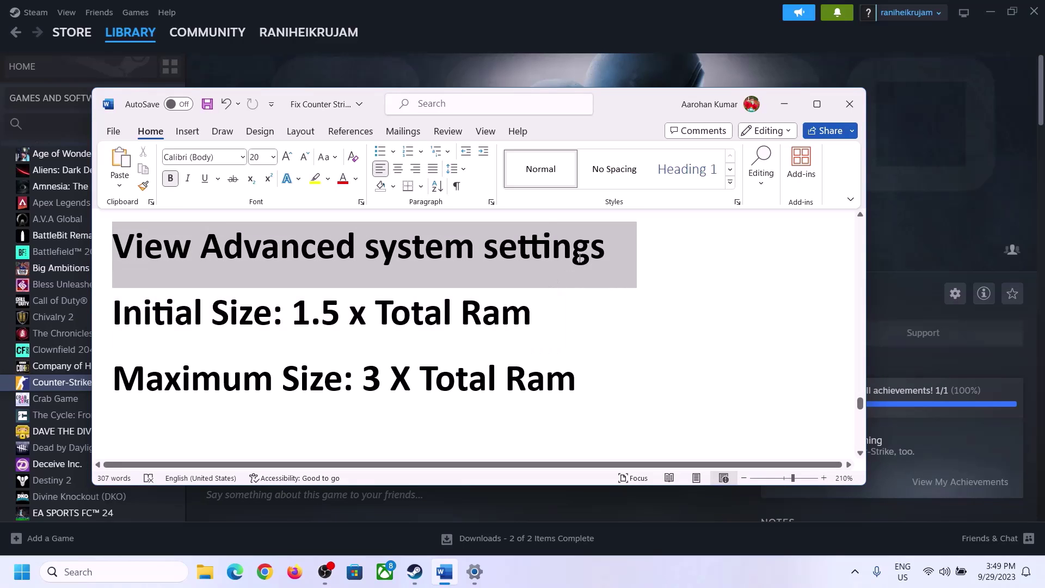
{"action": "left_click", "coordinate": [143, 169]}
{"action": "left_click", "coordinate": [125, 572]}
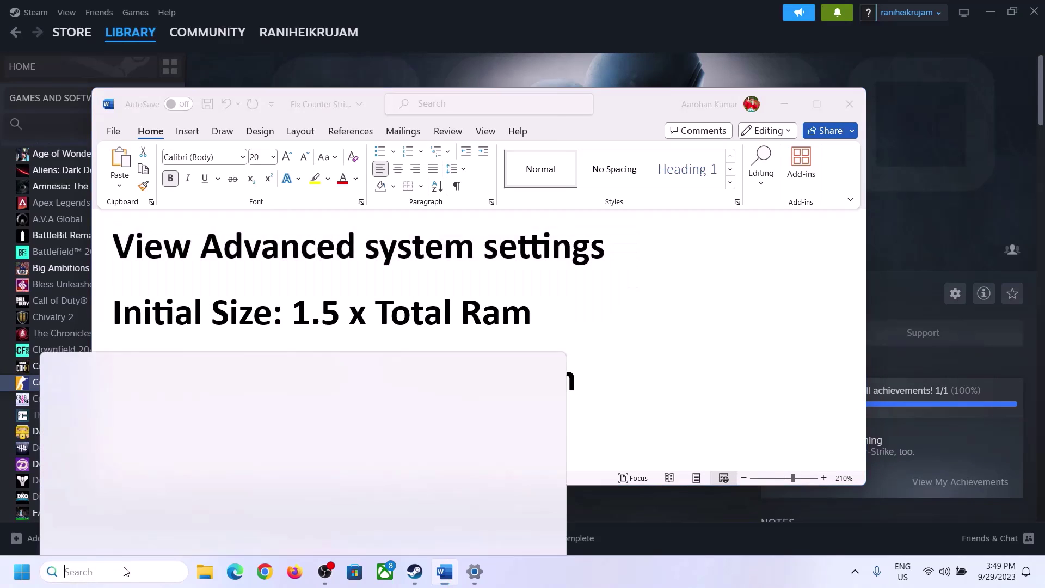
{"action": "key", "text": "ctrl+v"}
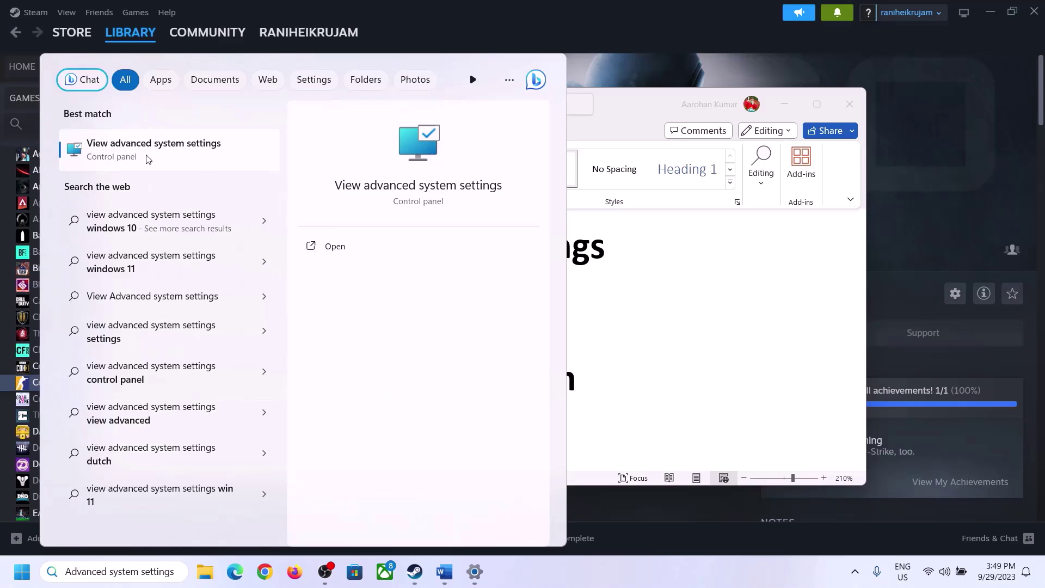
{"action": "left_click", "coordinate": [146, 156]}
Open the Virtual Memory settings from the advanced performance options, disable automatic paging file management, and choose Custom size for drive C.
{"action": "left_click_drag", "start_coordinate": [203, 98], "coordinate": [467, 192]}
{"action": "left_click", "coordinate": [583, 277]}
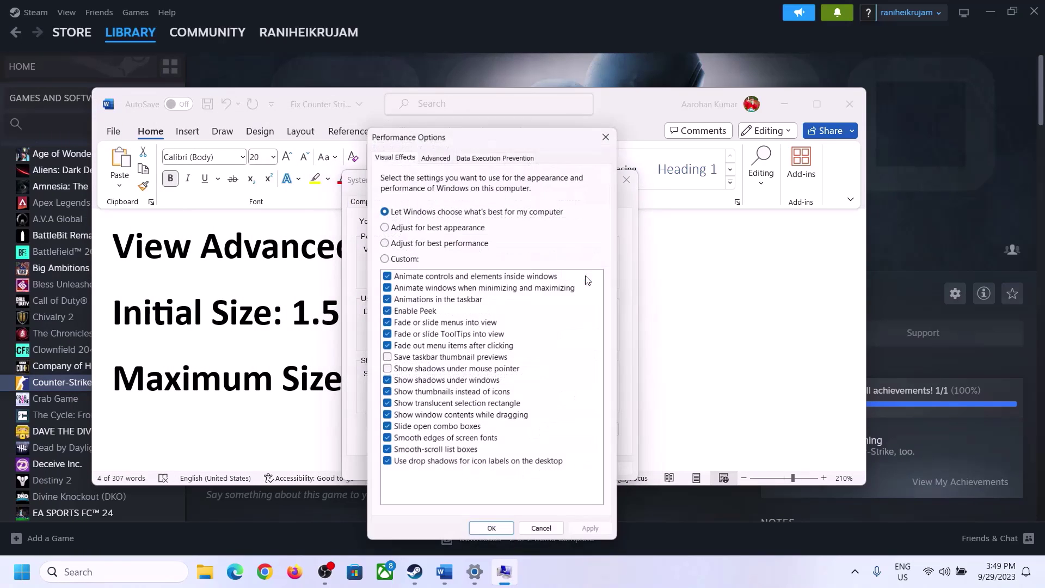
{"action": "left_click", "coordinate": [438, 154]}
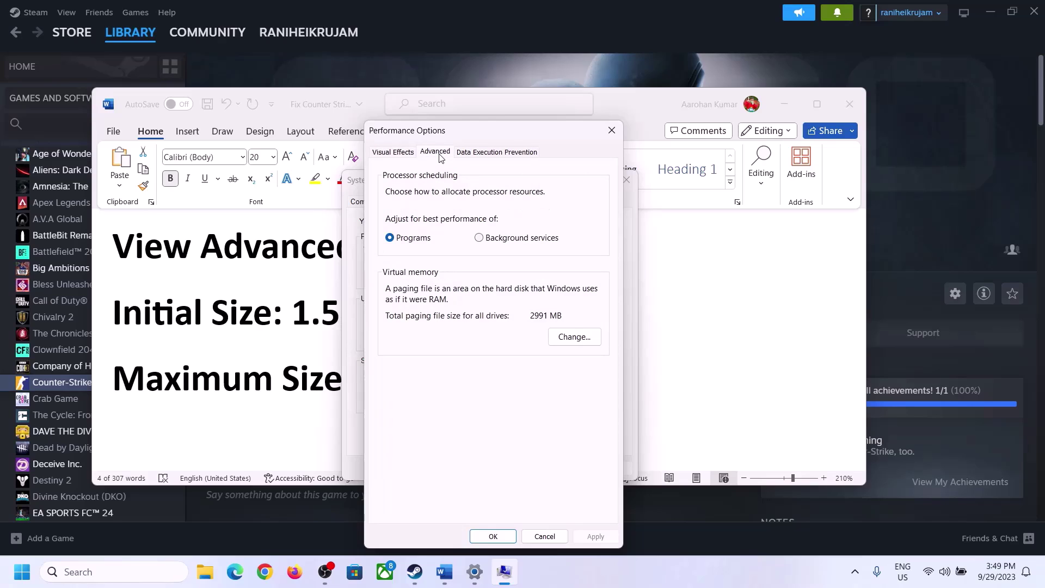
{"action": "left_click", "coordinate": [577, 338]}
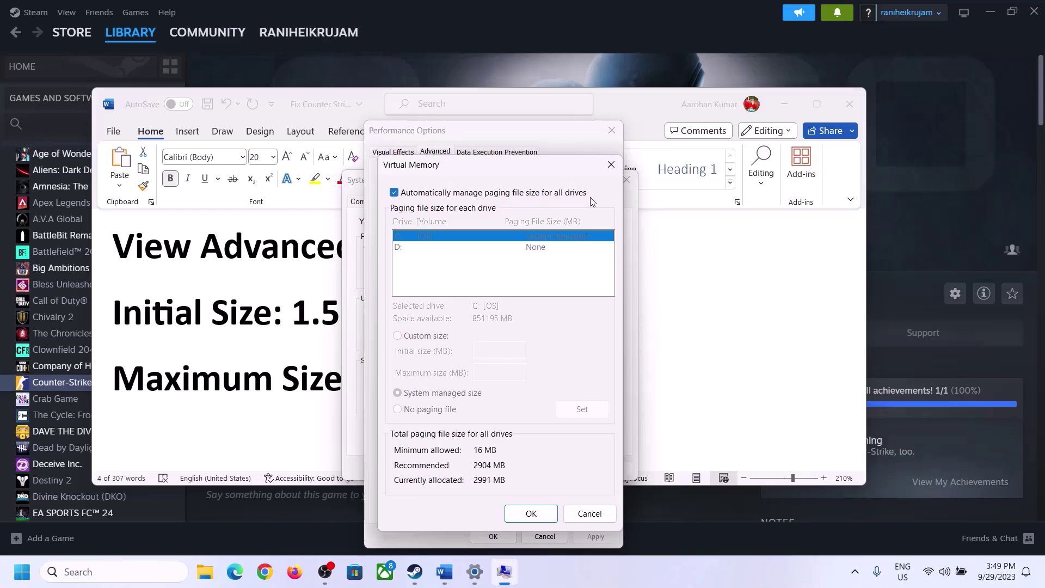
{"action": "left_click", "coordinate": [395, 192]}
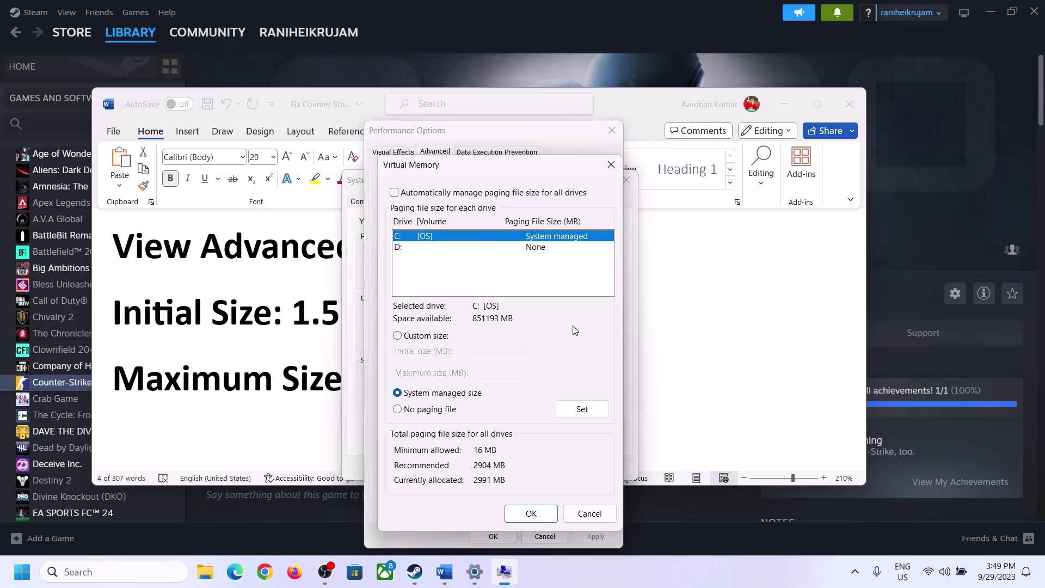
{"action": "left_click", "coordinate": [397, 336]}
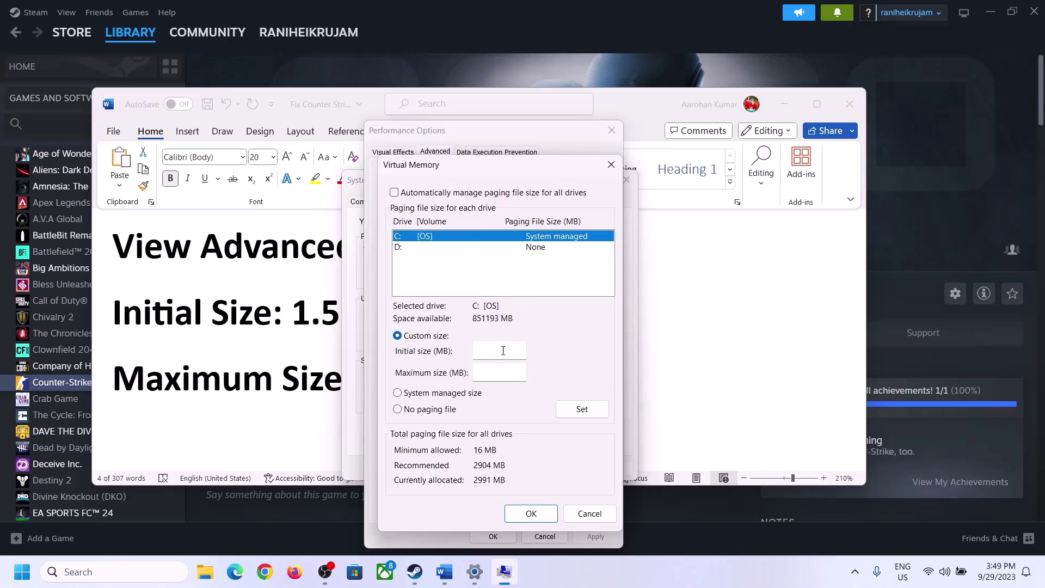
Highlight the "1.5 x Total Ram" rule in Word, and highlight the installed RAM amount on the System About page in Settings.
{"action": "left_click", "coordinate": [284, 324]}
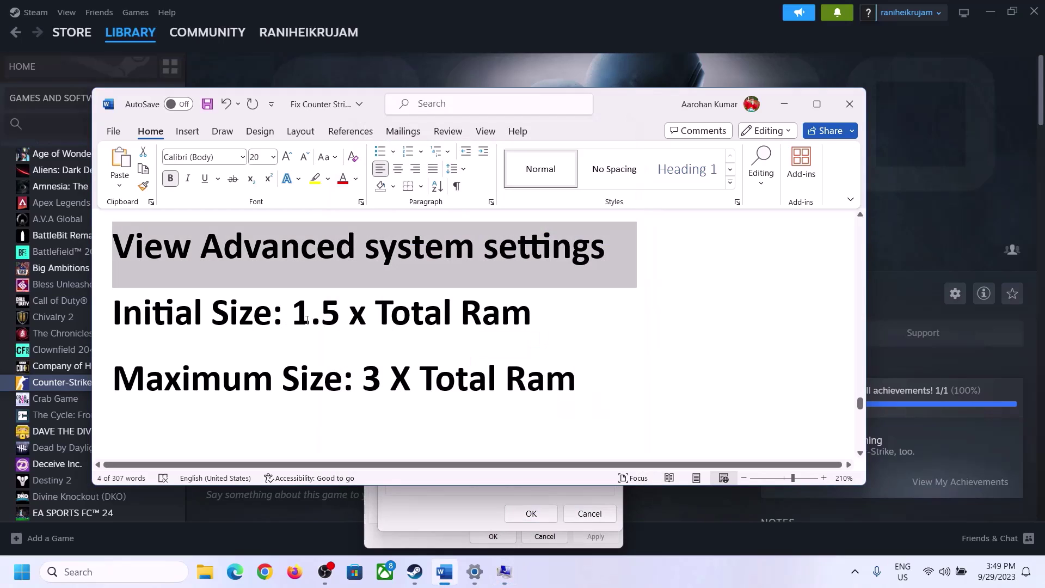
{"action": "left_click_drag", "start_coordinate": [291, 319], "coordinate": [485, 325]}
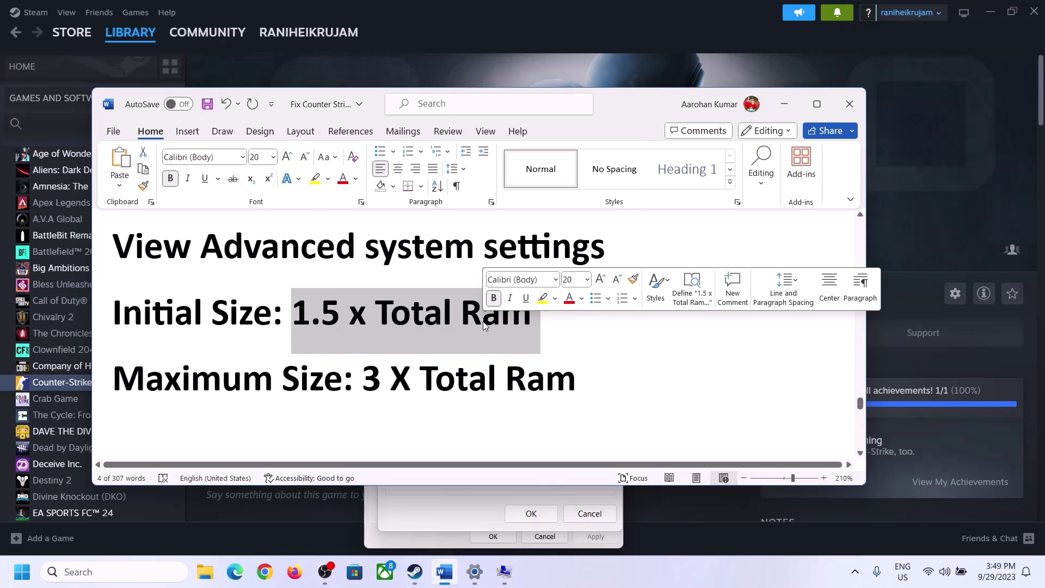
{"action": "left_click", "coordinate": [475, 574]}
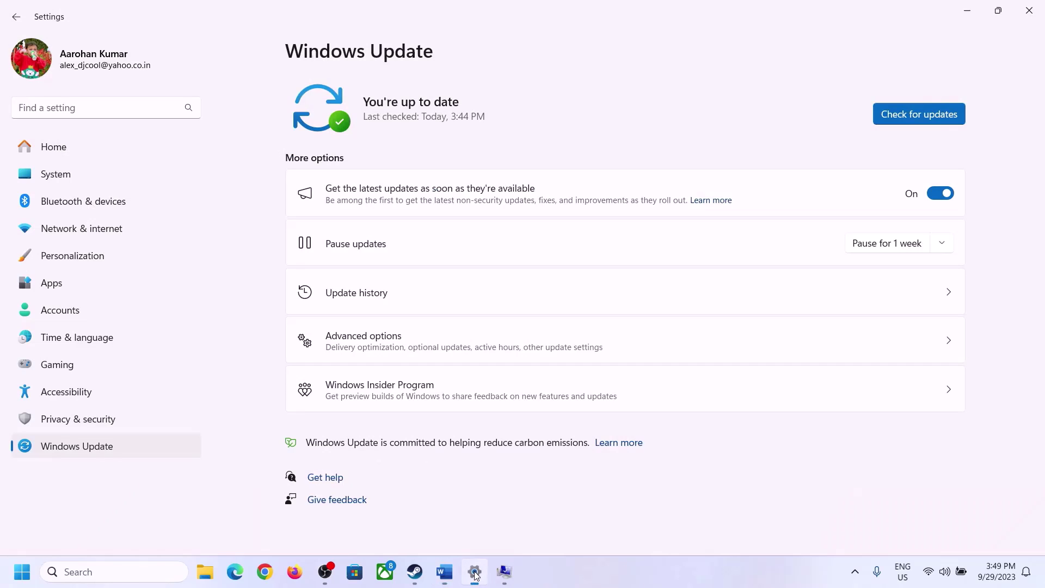
{"action": "left_click", "coordinate": [48, 182]}
{"action": "scroll", "coordinate": [380, 373], "scroll_direction": "down", "scroll_amount": 10}
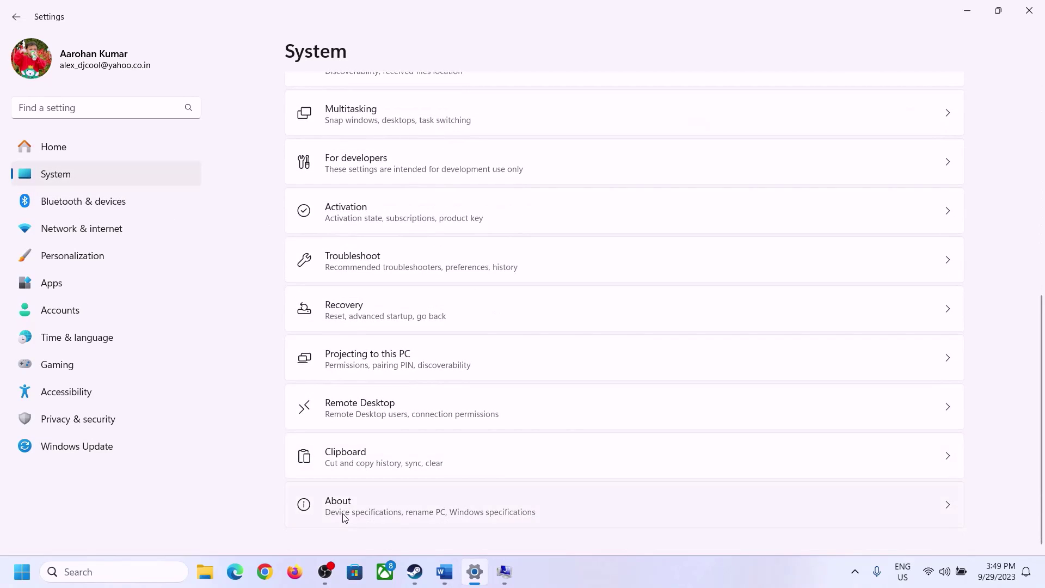
{"action": "left_click", "coordinate": [344, 514]}
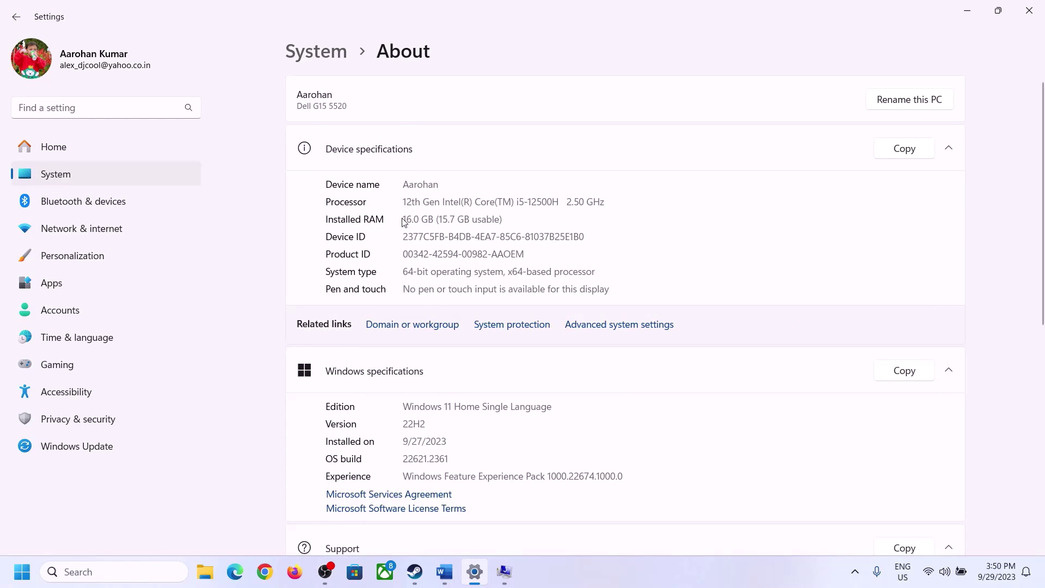
{"action": "left_click_drag", "start_coordinate": [410, 219], "coordinate": [398, 222]}
{"action": "left_click", "coordinate": [411, 218]}
{"action": "left_click_drag", "start_coordinate": [412, 218], "coordinate": [398, 219]}
Return to the Virtual Memory dialog, launch Calculator by running calc, and place it beside the dialog.
{"action": "left_click", "coordinate": [504, 573]}
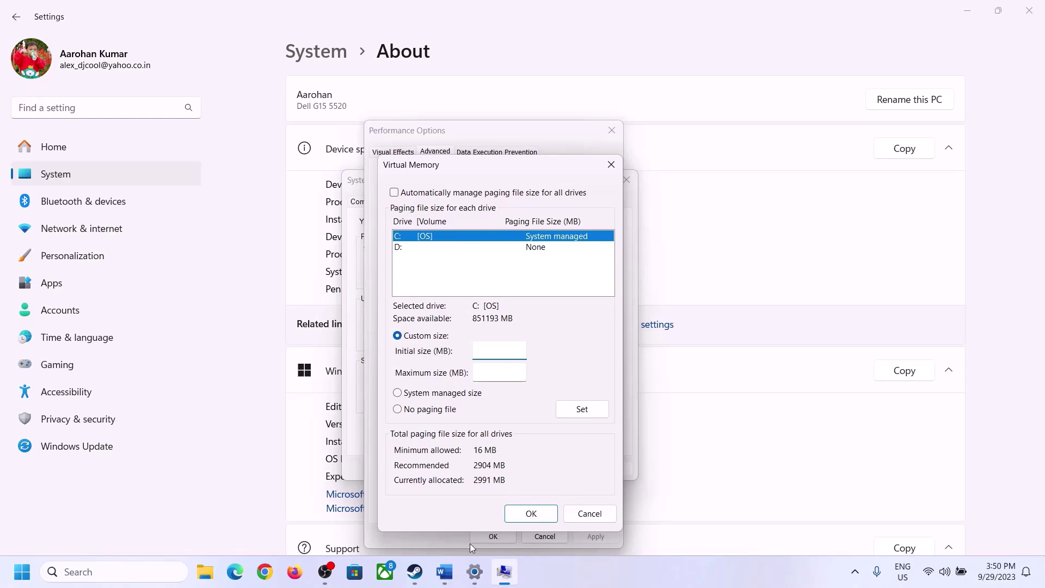
{"action": "mouse_move", "coordinate": [474, 570]}
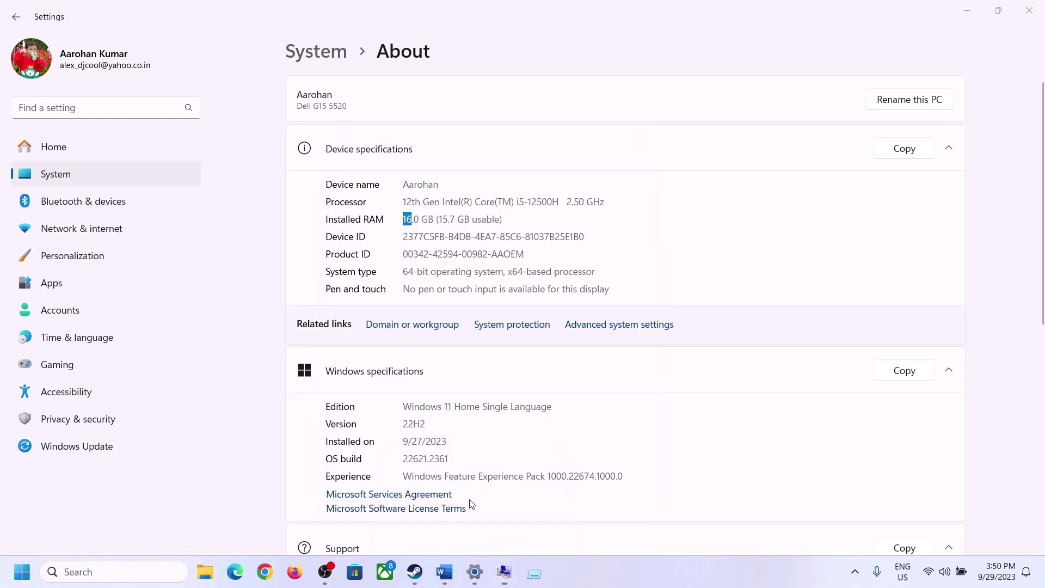
{"action": "key", "text": "super+r"}
{"action": "type", "text": "cal"}
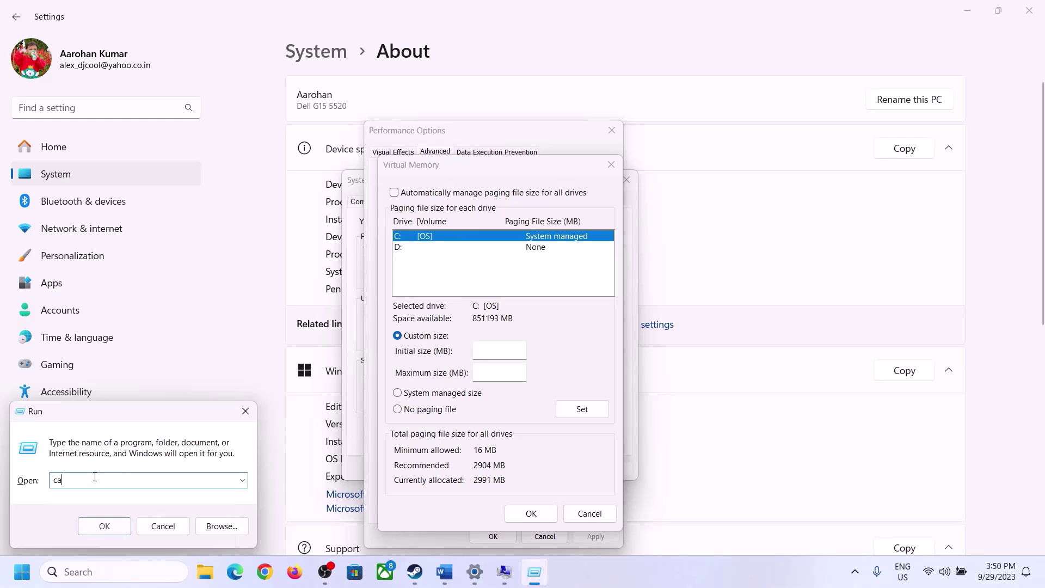
{"action": "left_click", "coordinate": [104, 526]}
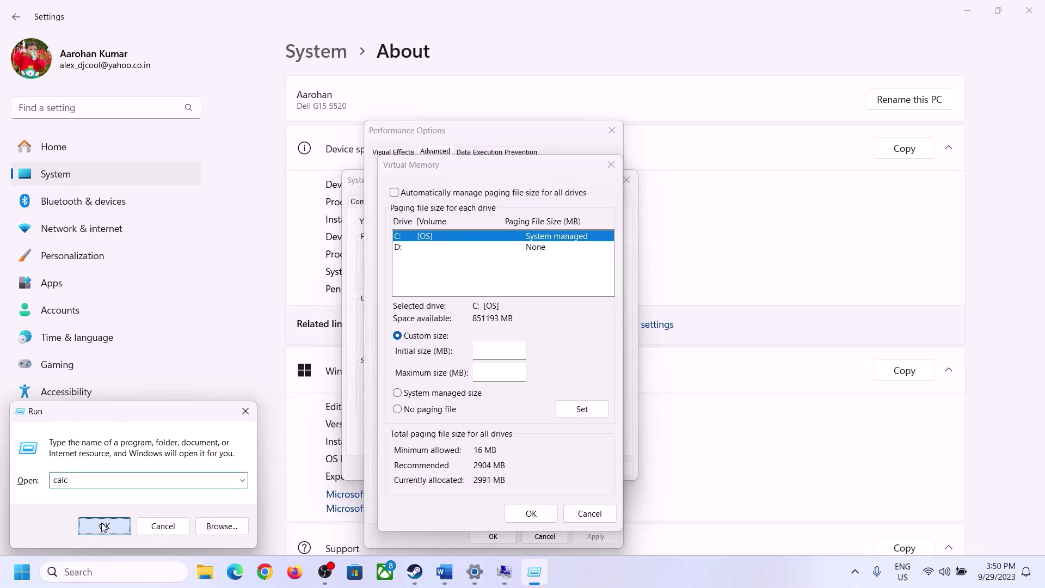
{"action": "left_click_drag", "start_coordinate": [130, 19], "coordinate": [763, 179]}
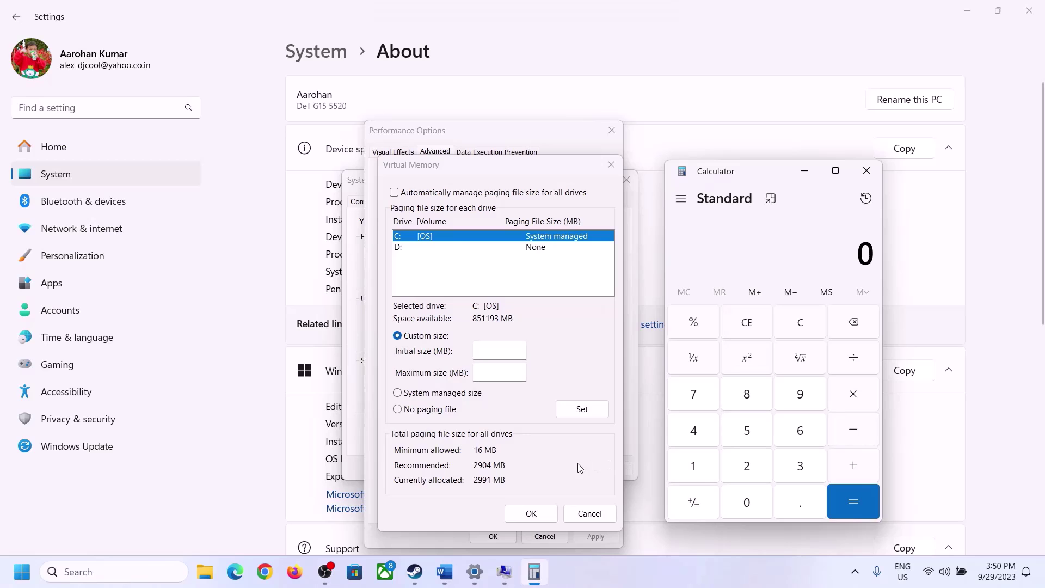
Bring the Word sizing notes into view and calculate 16 × 1024 in Calculator to convert the RAM to megabytes.
{"action": "left_click", "coordinate": [376, 481]}
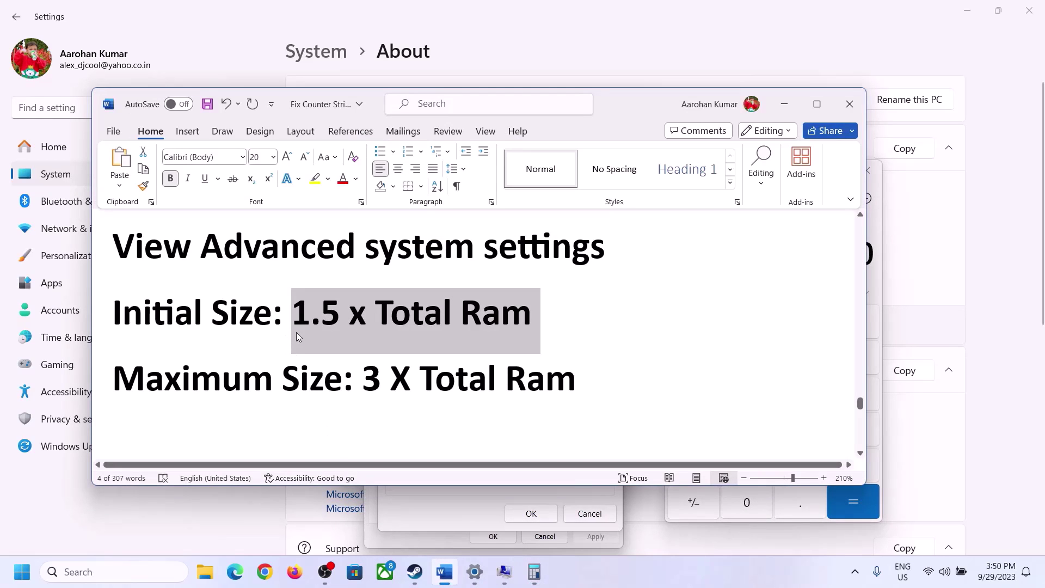
{"action": "left_click", "coordinate": [693, 501]}
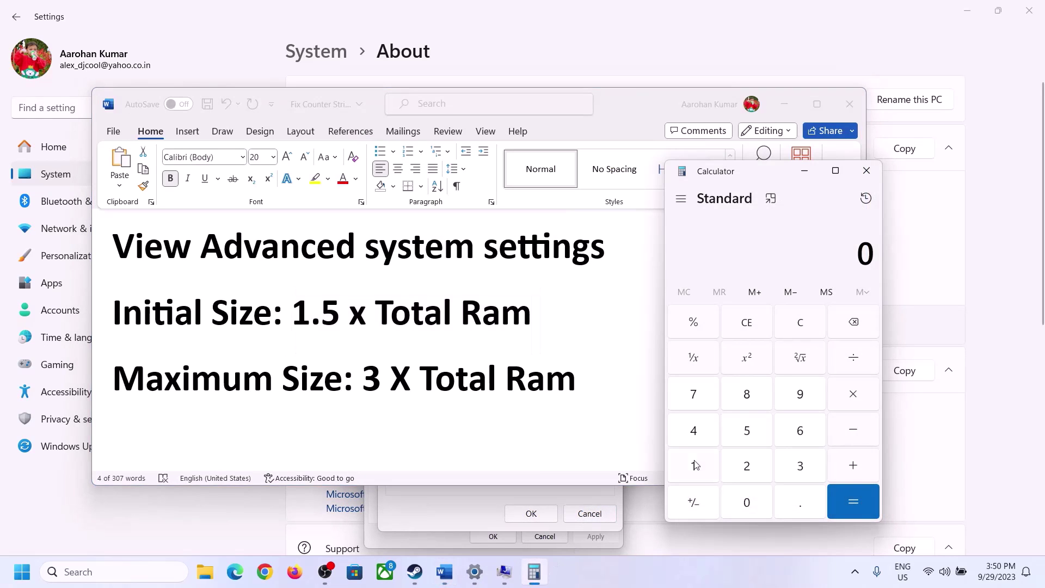
{"action": "left_click", "coordinate": [694, 468]}
{"action": "left_click", "coordinate": [799, 434]}
{"action": "left_click", "coordinate": [800, 332]}
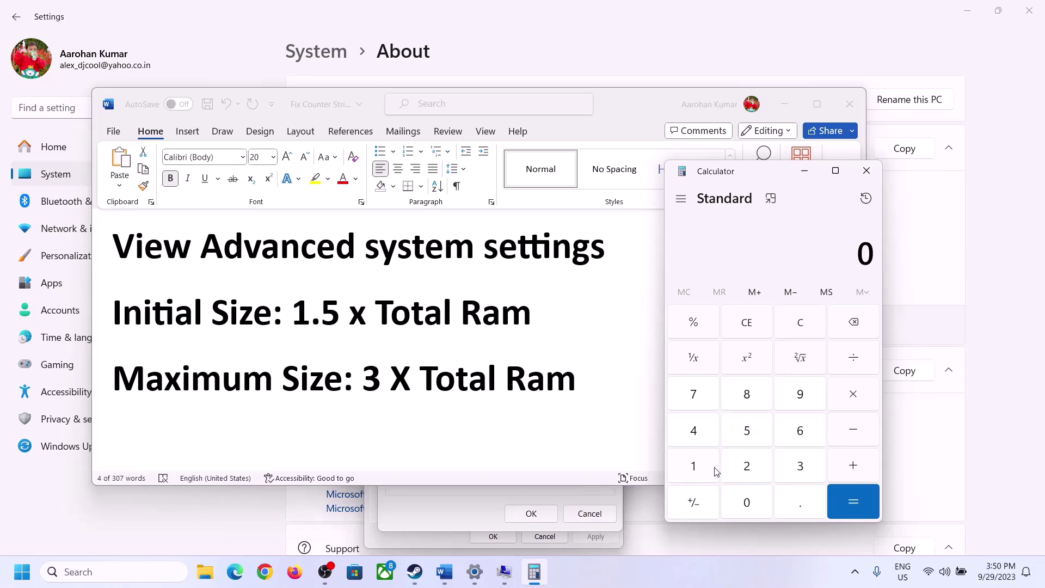
{"action": "left_click", "coordinate": [702, 469]}
{"action": "left_click", "coordinate": [784, 438]}
{"action": "left_click", "coordinate": [853, 403]}
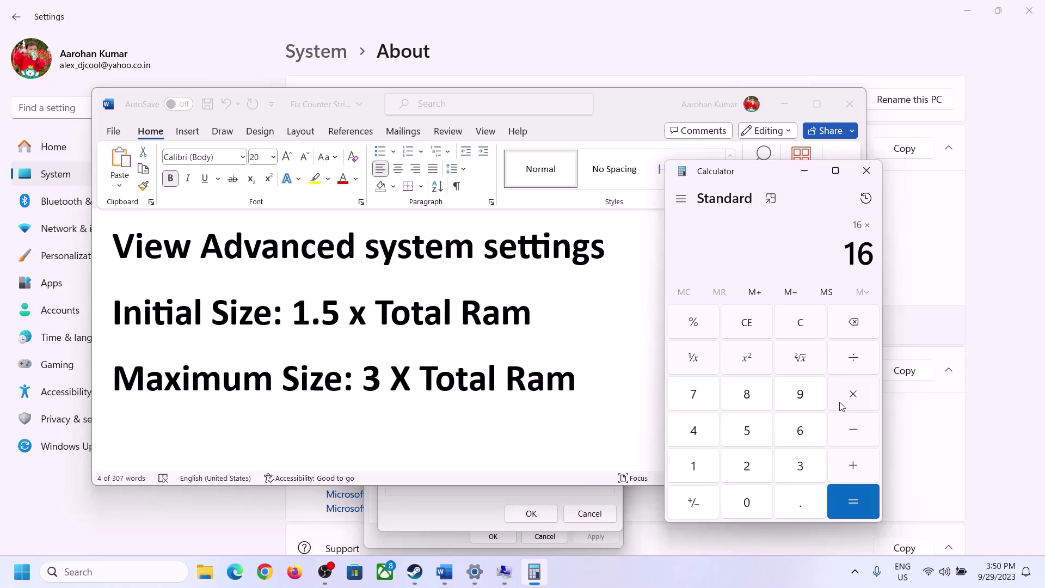
{"action": "left_click", "coordinate": [691, 471]}
{"action": "left_click", "coordinate": [749, 506]}
{"action": "left_click", "coordinate": [749, 471]}
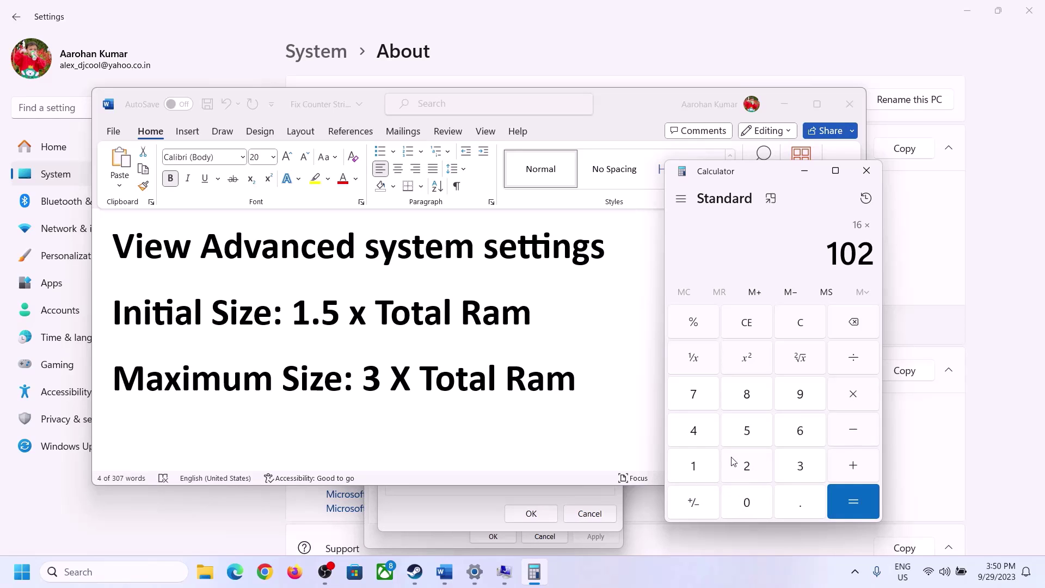
{"action": "left_click", "coordinate": [702, 441]}
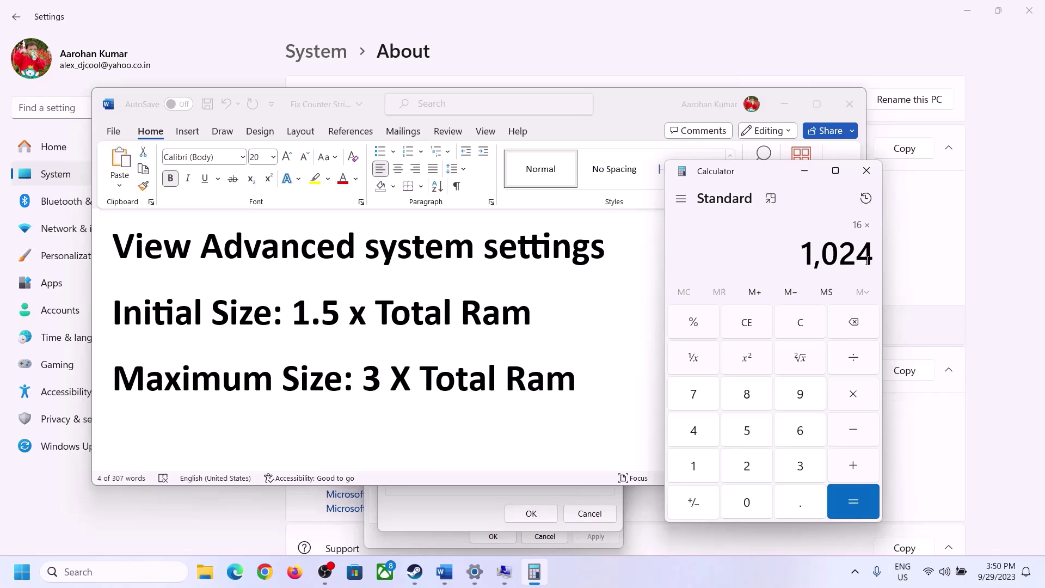
{"action": "left_click", "coordinate": [853, 504]}
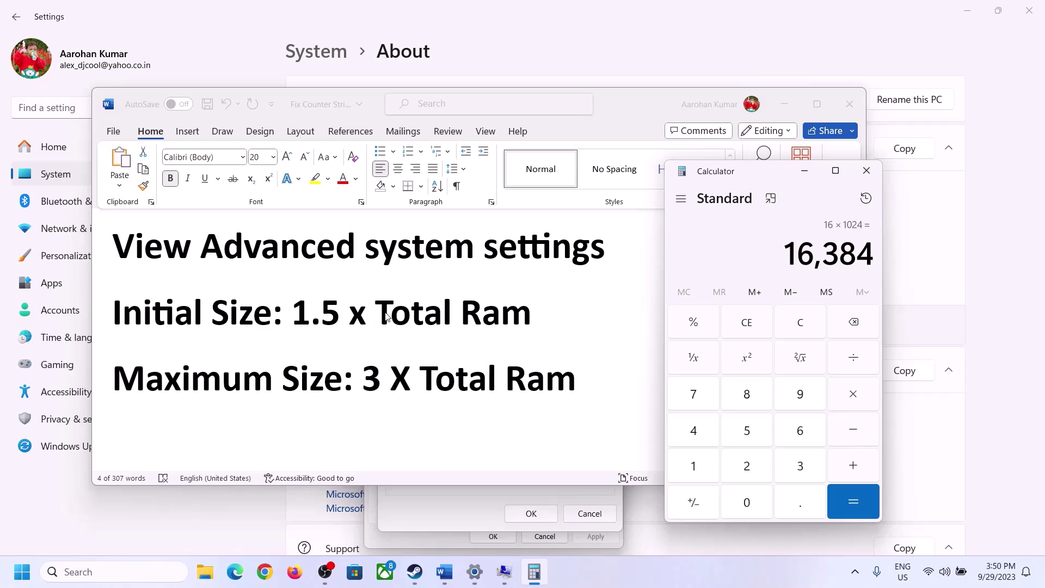
Multiply the calculated RAM in megabytes by 1.5 to get the initial paging file size.
{"action": "left_click", "coordinate": [853, 395]}
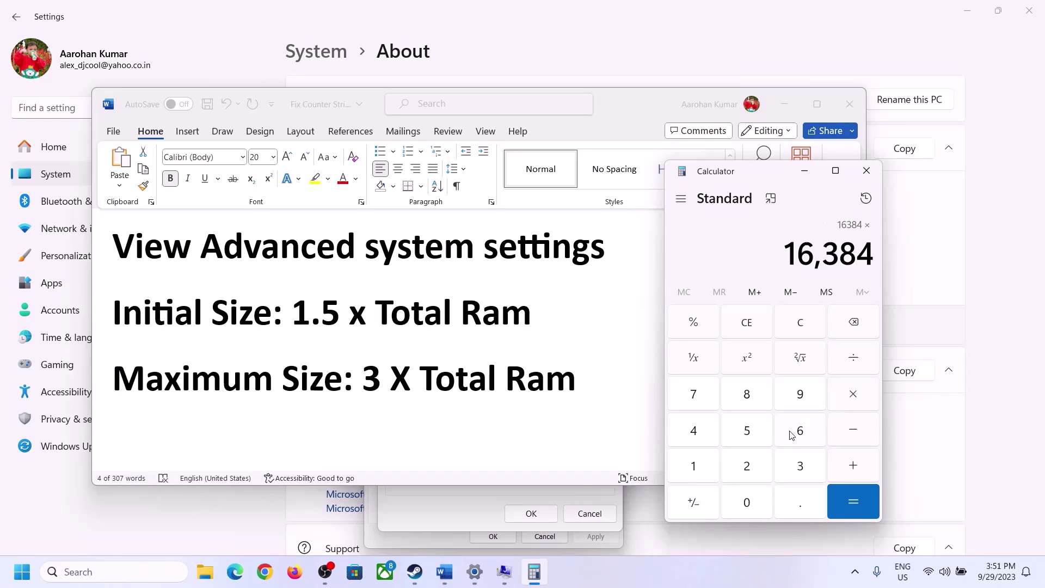
{"action": "left_click", "coordinate": [706, 468]}
{"action": "left_click", "coordinate": [795, 505]}
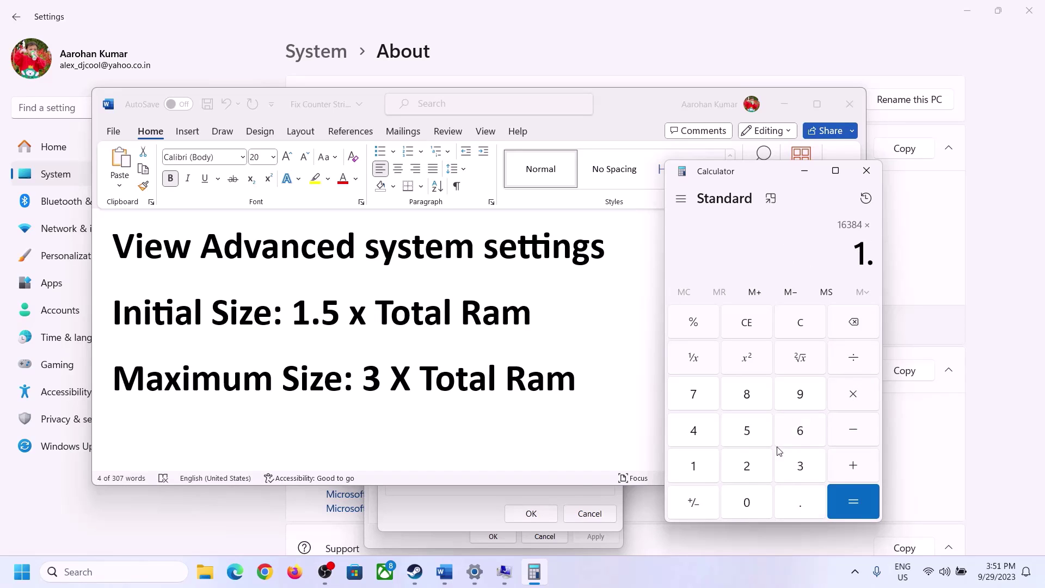
{"action": "left_click", "coordinate": [853, 501]}
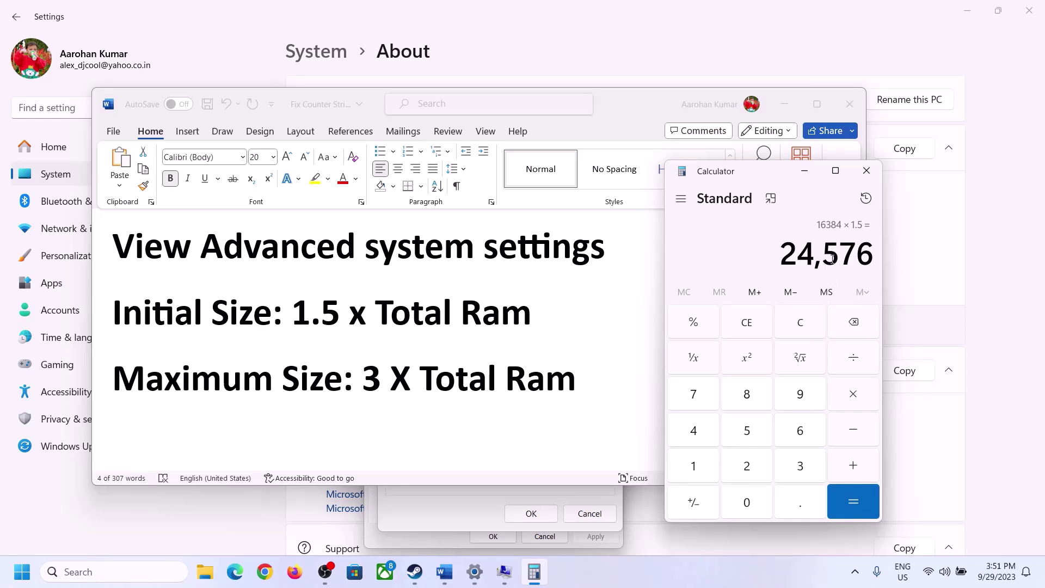
Set drive C's initial paging file size to 24576 MB, and return to the Word notes for the maximum size rule.
{"action": "left_click", "coordinate": [475, 497]}
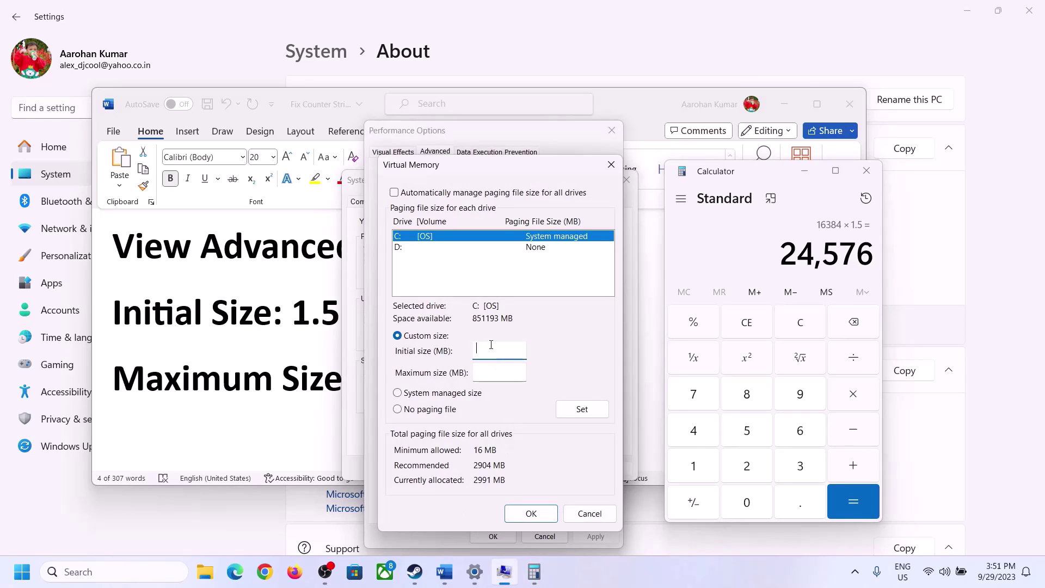
{"action": "type", "text": "24576"}
{"action": "left_click", "coordinate": [523, 371]}
{"action": "left_click", "coordinate": [310, 380]}
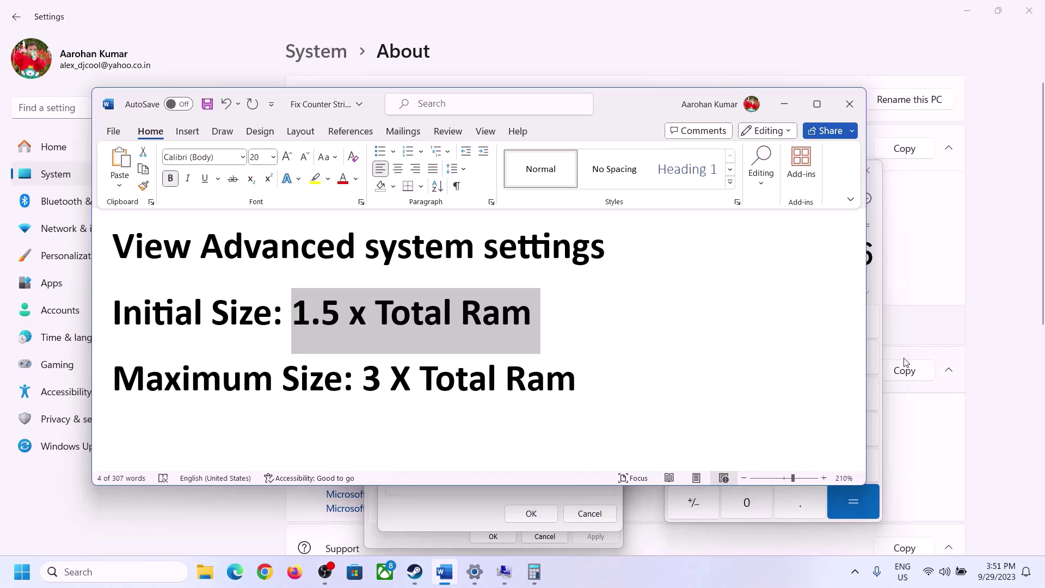
Clear the previous Calculator result and check the installed RAM on the Settings About page.
{"action": "left_click", "coordinate": [877, 282]}
{"action": "left_click", "coordinate": [810, 325]}
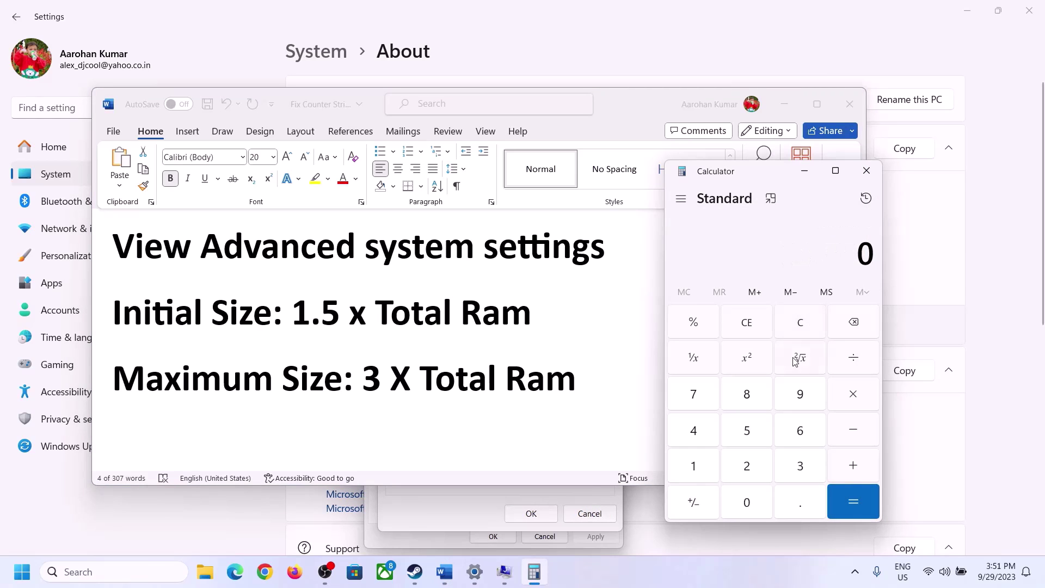
{"action": "left_click", "coordinate": [477, 578]}
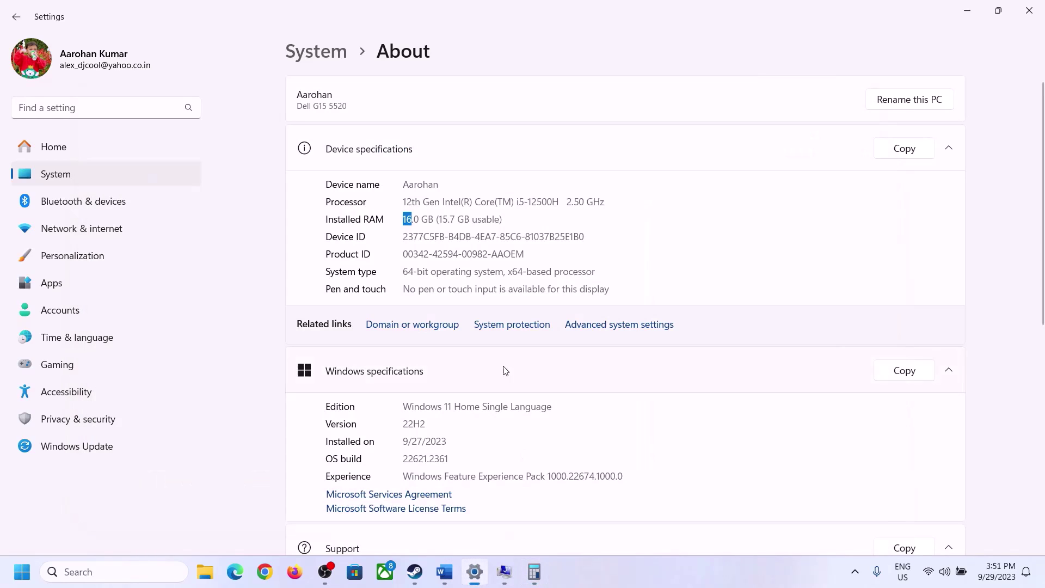
Calculate 16 × 1024 in Calculator to convert the installed RAM to megabytes.
{"action": "left_click", "coordinate": [534, 571]}
{"action": "left_click", "coordinate": [706, 462]}
{"action": "left_click", "coordinate": [798, 432]}
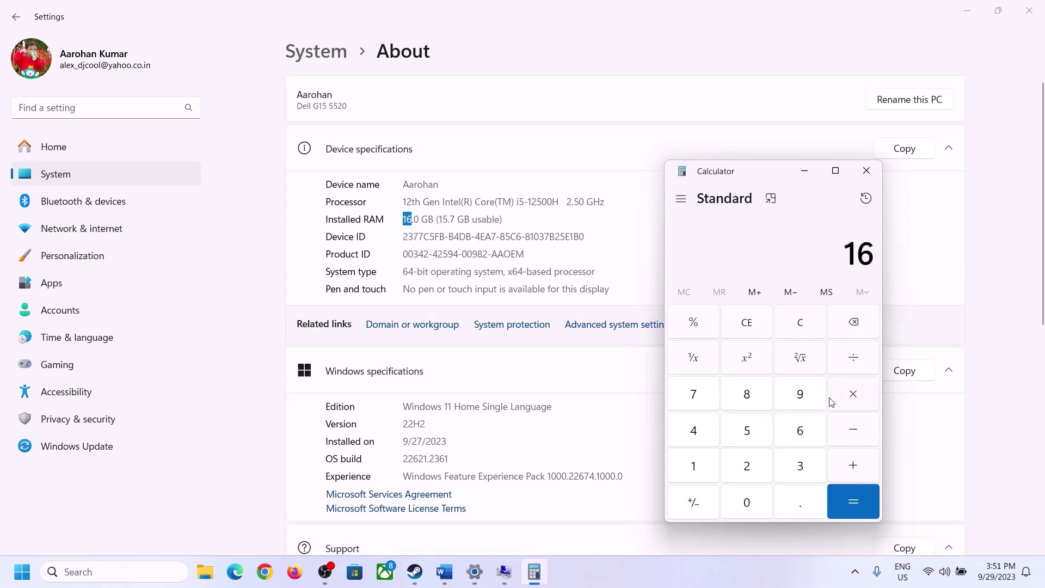
{"action": "left_click", "coordinate": [835, 397]}
{"action": "left_click", "coordinate": [701, 461]}
{"action": "left_click", "coordinate": [738, 498]}
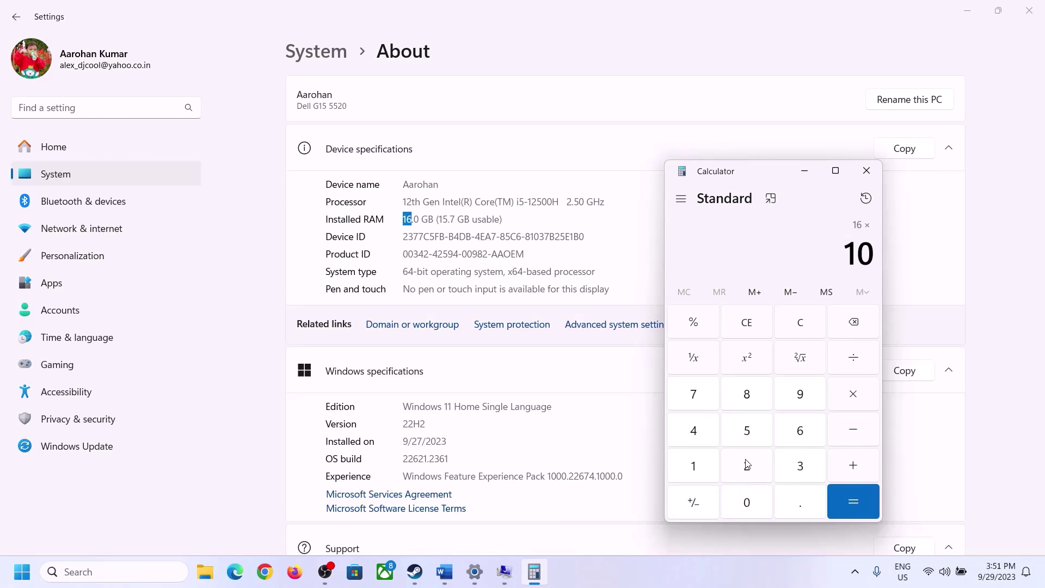
{"action": "left_click", "coordinate": [749, 465]}
{"action": "left_click", "coordinate": [697, 433]}
{"action": "left_click", "coordinate": [844, 511]}
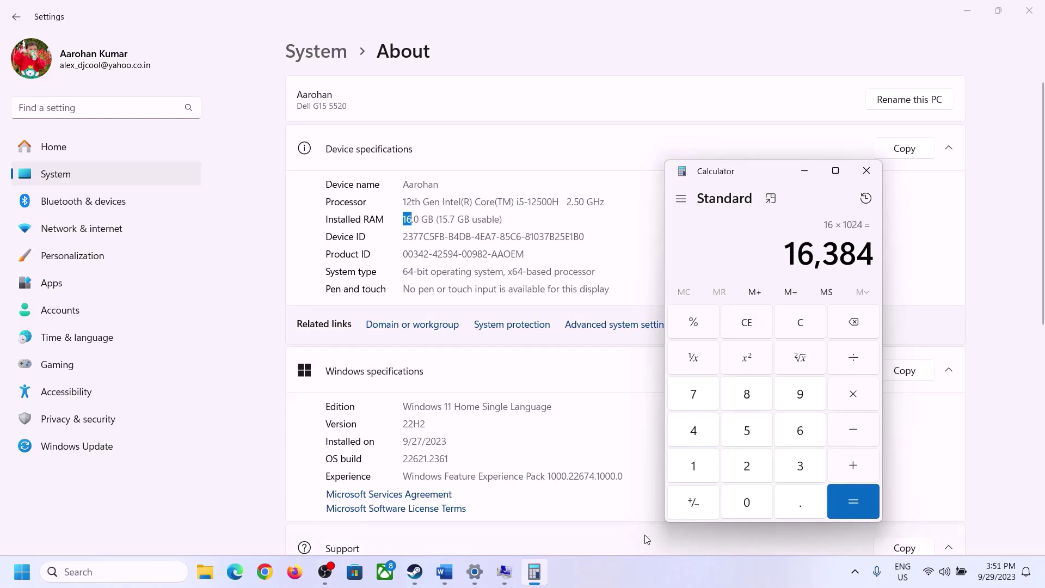
Check the maximum size rule in the Word notes and multiply the RAM in megabytes by 3 in Calculator.
{"action": "left_click", "coordinate": [445, 571]}
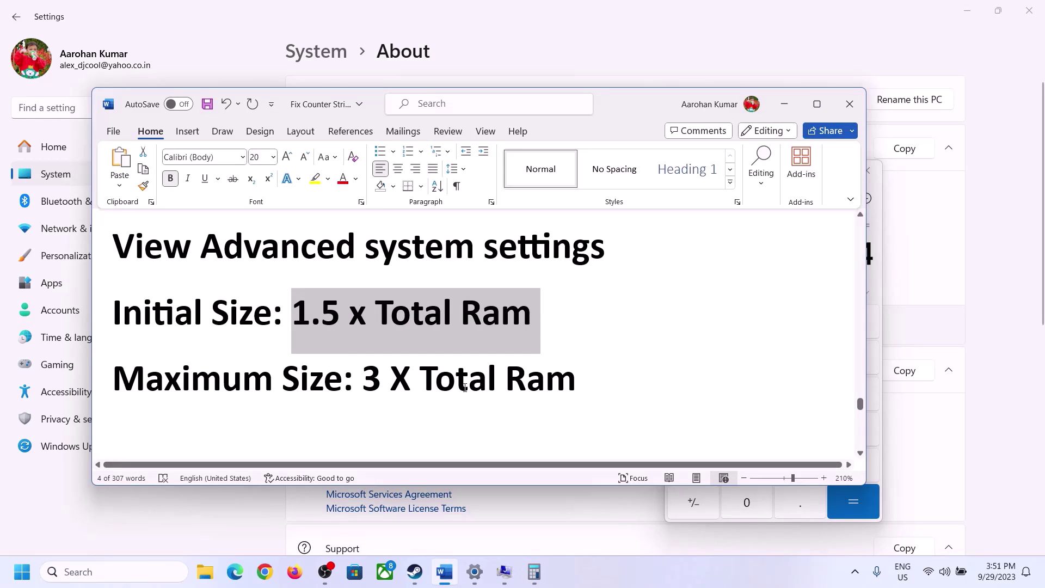
{"action": "left_click", "coordinate": [534, 571]}
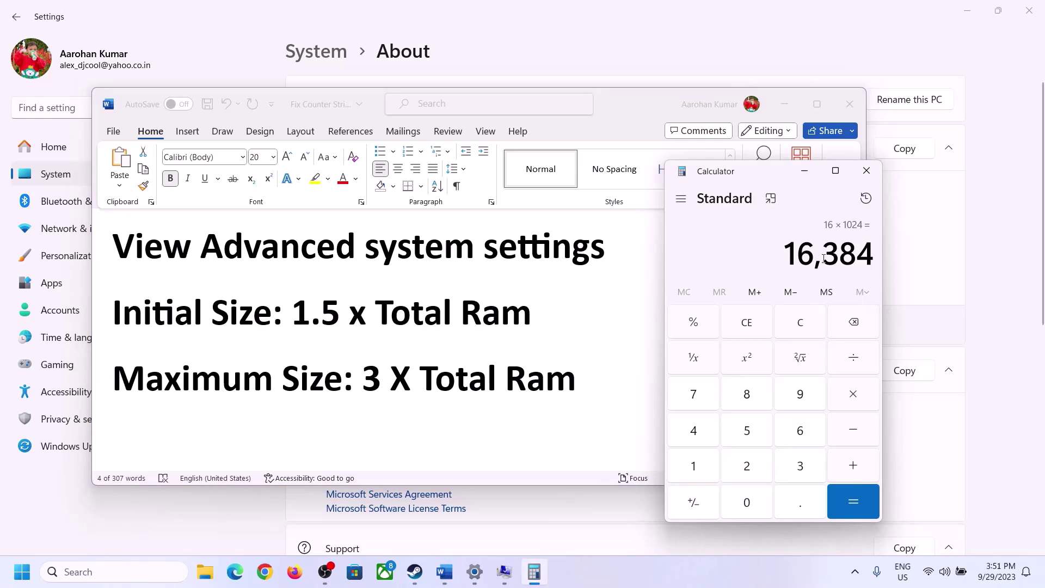
{"action": "left_click", "coordinate": [854, 399]}
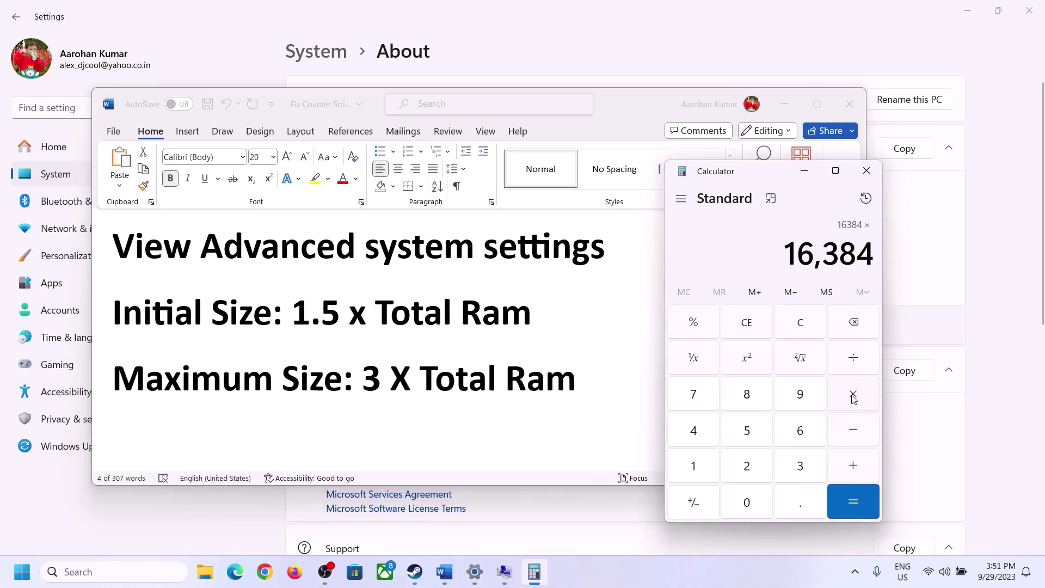
{"action": "left_click", "coordinate": [785, 471]}
{"action": "left_click", "coordinate": [864, 500]}
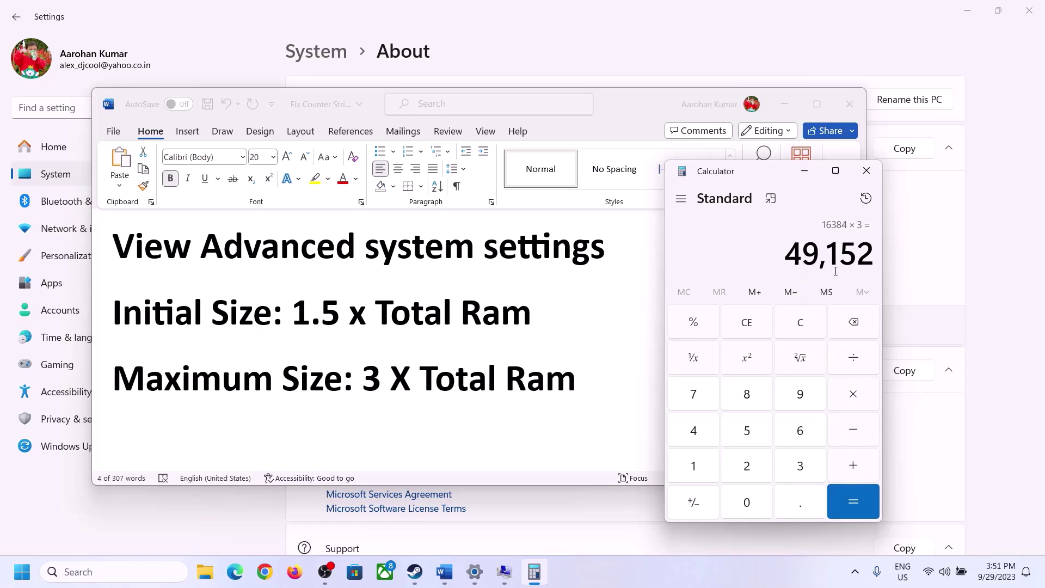
Set drive C's maximum paging file size to 49152 MB, apply the custom size, and acknowledge the restart notice.
{"action": "left_click", "coordinate": [504, 571]}
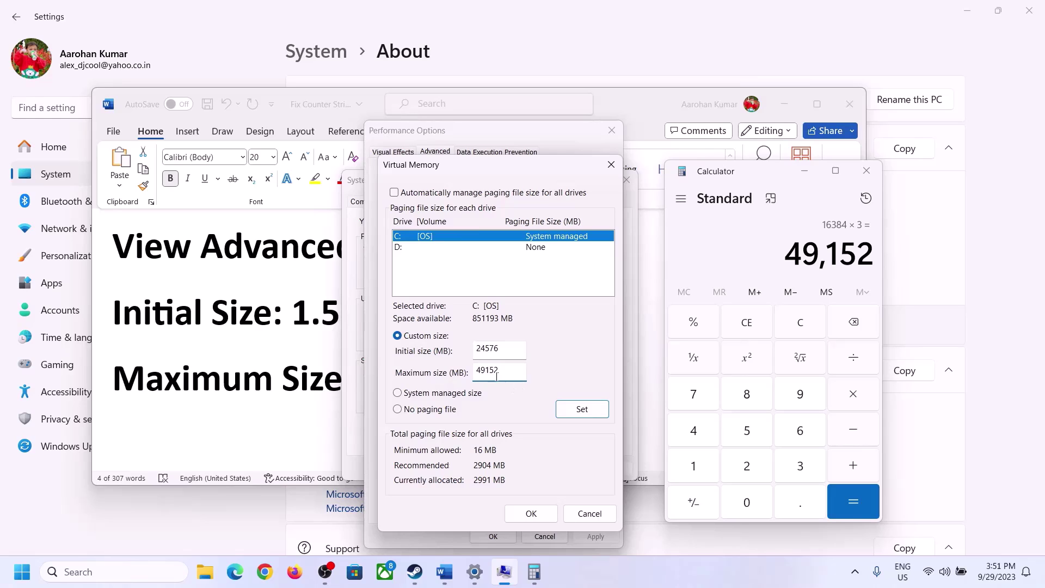
{"action": "left_click", "coordinate": [582, 411]}
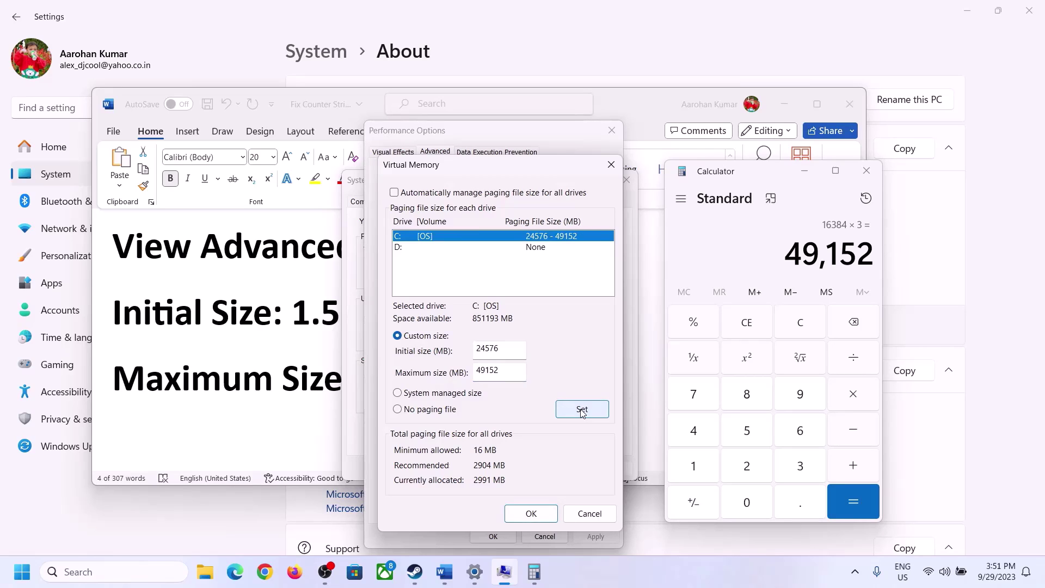
{"action": "left_click", "coordinate": [533, 514]}
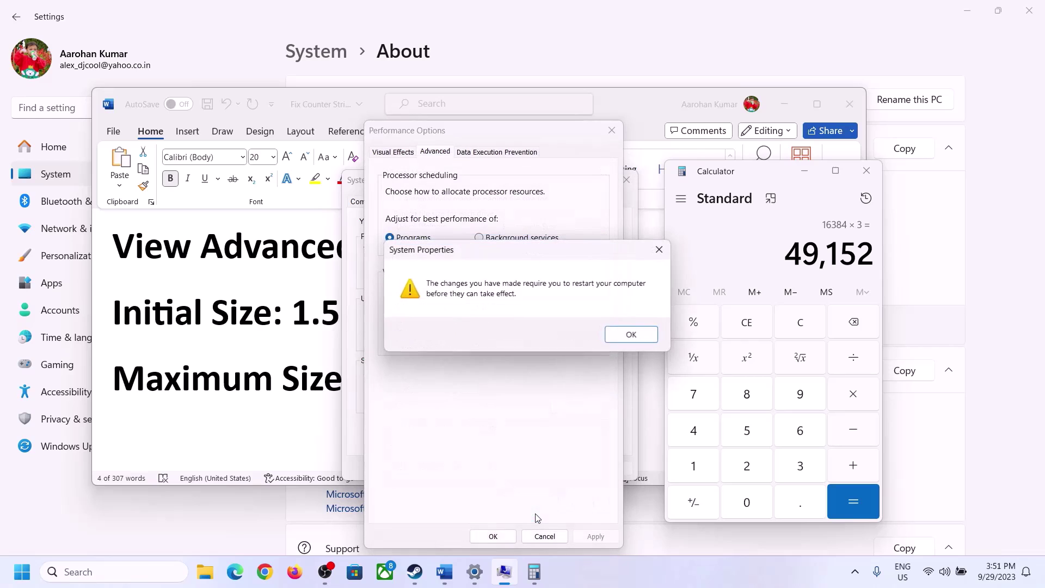
{"action": "left_click", "coordinate": [643, 340]}
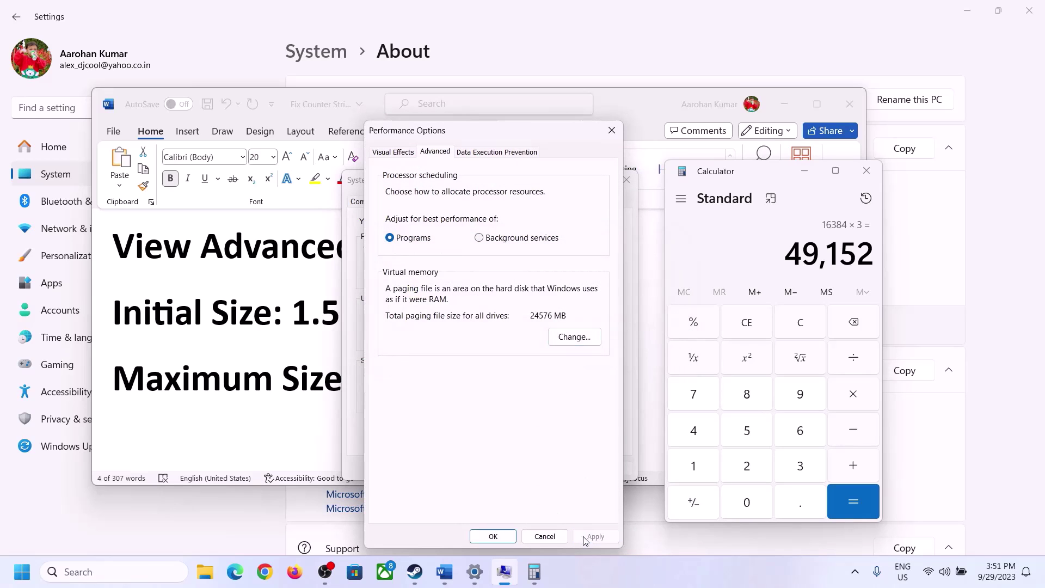
Accept and close Performance Options and System Properties, dismissing the restart prompt without restarting the computer.
{"action": "left_click", "coordinate": [494, 537]}
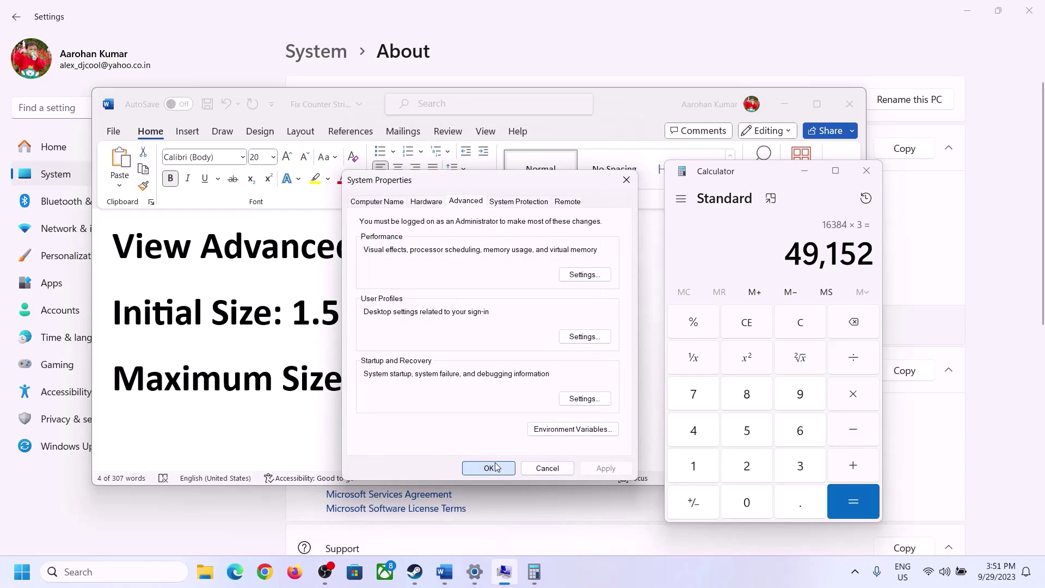
{"action": "left_click", "coordinate": [498, 467]}
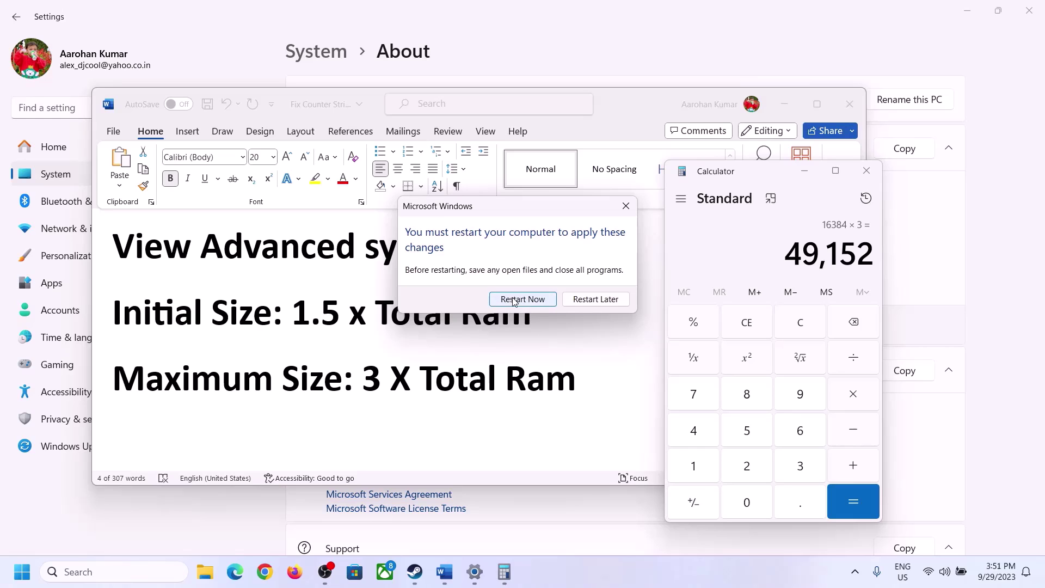
{"action": "left_click", "coordinate": [625, 205]}
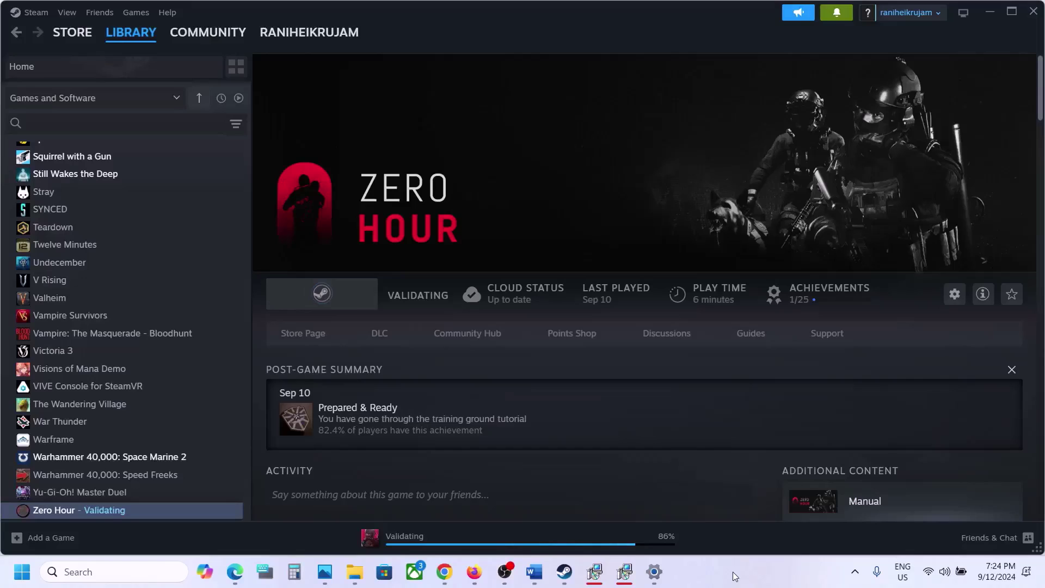
Go to Step 12 of the Word checklist and highlight the instructions for uninstalling the game, deleting its folder and restarting.
{"action": "left_click", "coordinate": [536, 581]}
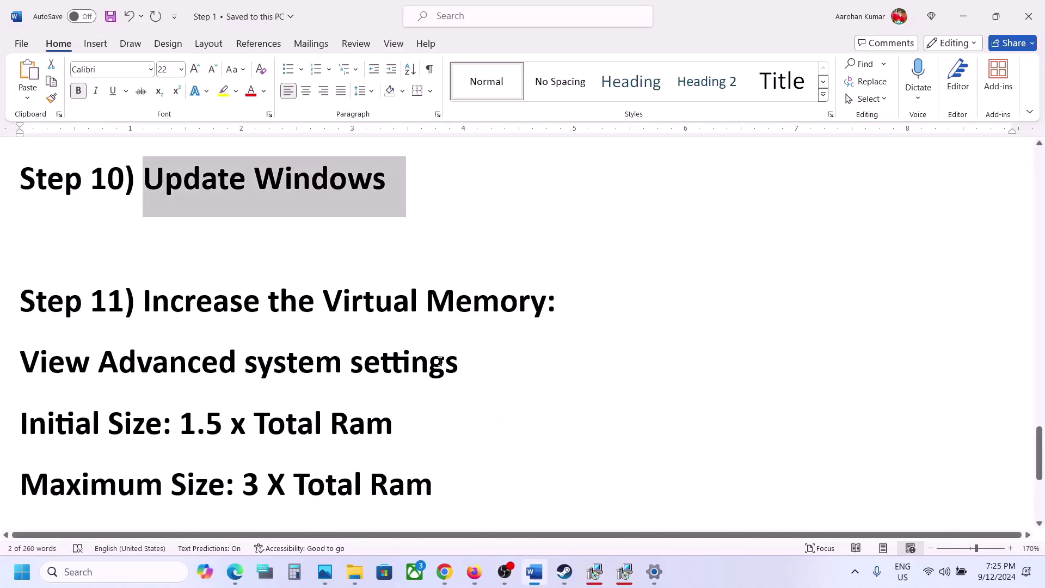
{"action": "scroll", "coordinate": [440, 361], "scroll_direction": "down", "scroll_amount": 5}
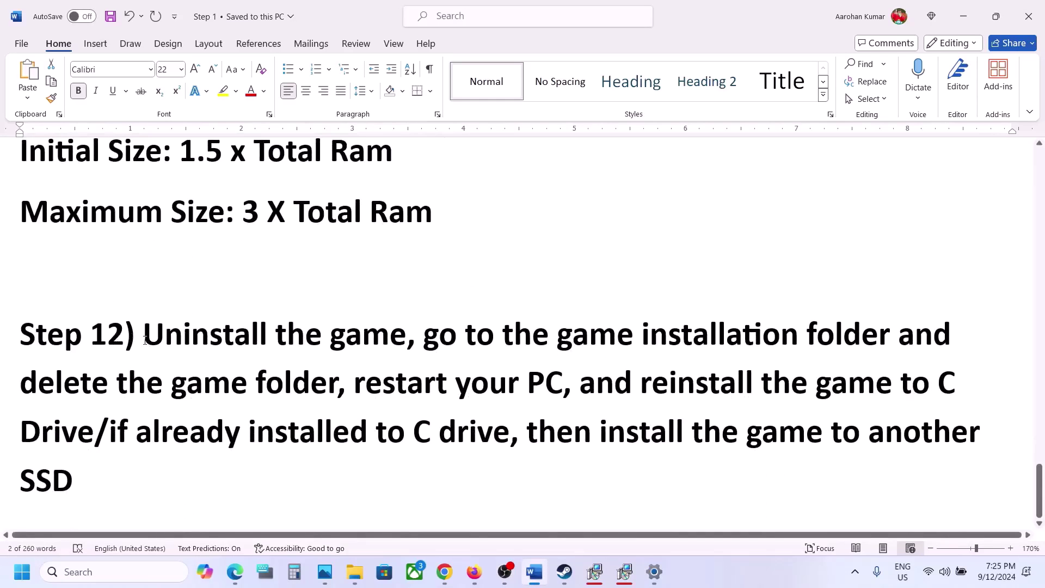
{"action": "left_click_drag", "start_coordinate": [145, 341], "coordinate": [556, 400]}
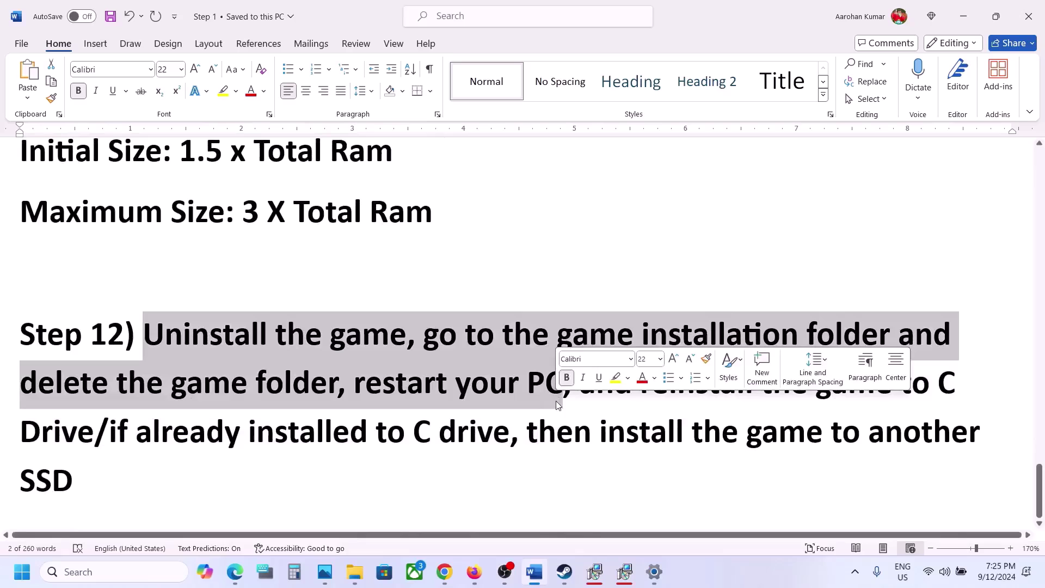
Switch to Steam and show the Uninstall option among Zero Hour's management options.
{"action": "left_click", "coordinate": [564, 573]}
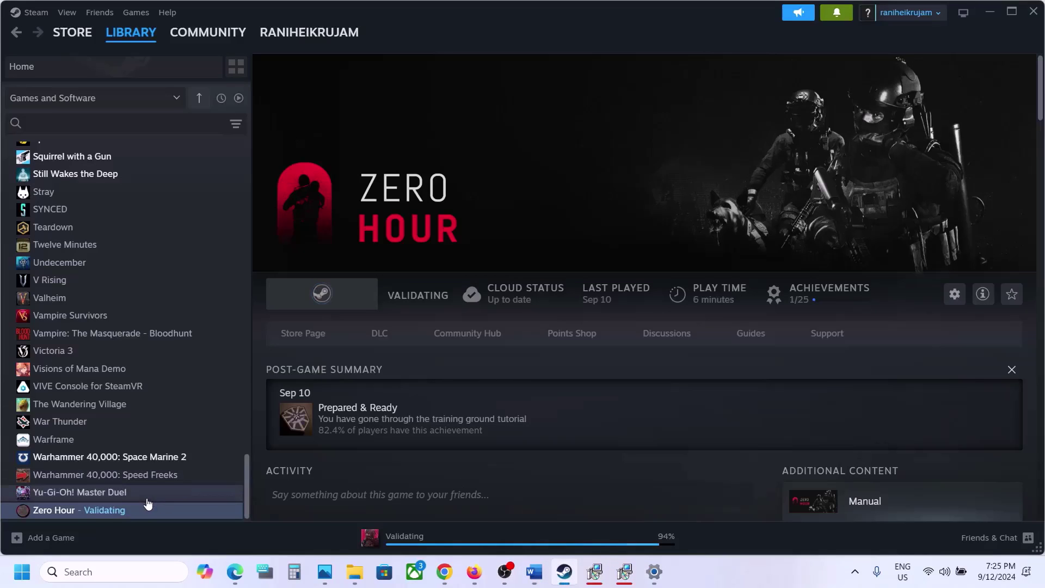
{"action": "right_click", "coordinate": [121, 515]}
{"action": "mouse_move", "coordinate": [150, 473]}
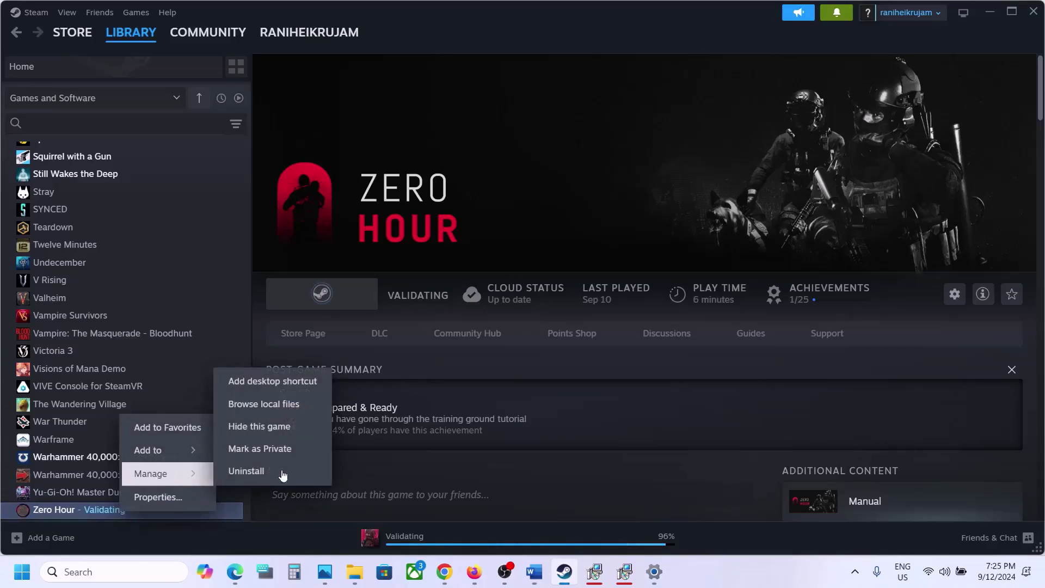
Review Step 12's reinstall instructions in Word, highlight the advice to install to another SSD, and return to Steam.
{"action": "left_click", "coordinate": [534, 571]}
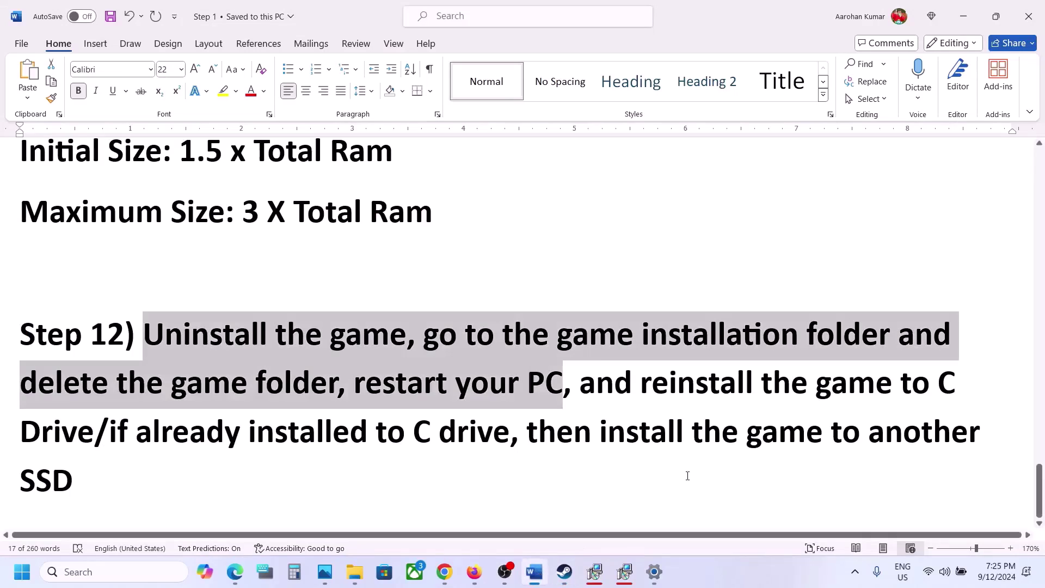
{"action": "left_click", "coordinate": [618, 334]}
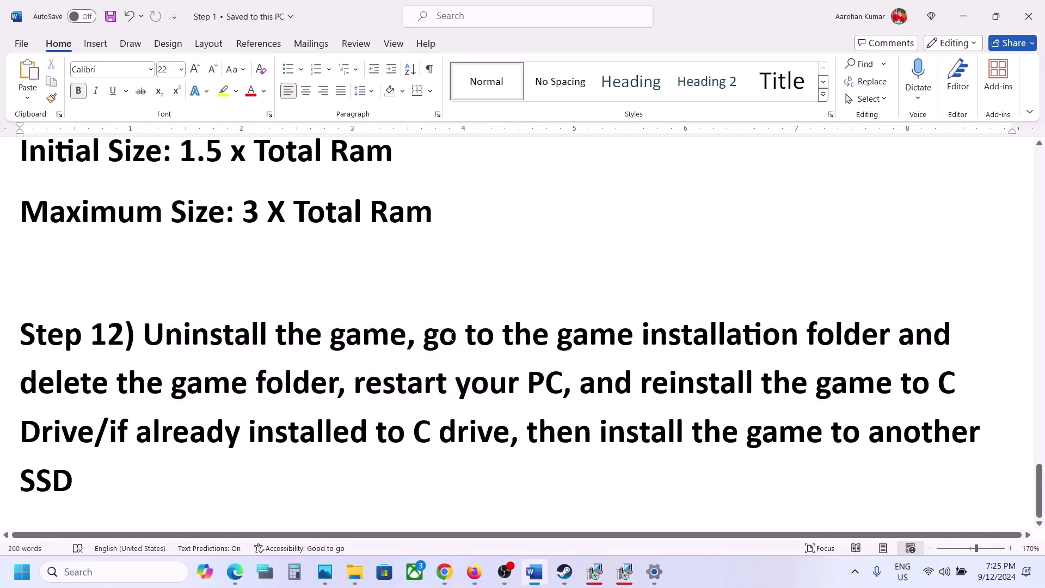
{"action": "left_click_drag", "start_coordinate": [452, 336], "coordinate": [94, 432]}
{"action": "left_click_drag", "start_coordinate": [935, 388], "coordinate": [915, 480]}
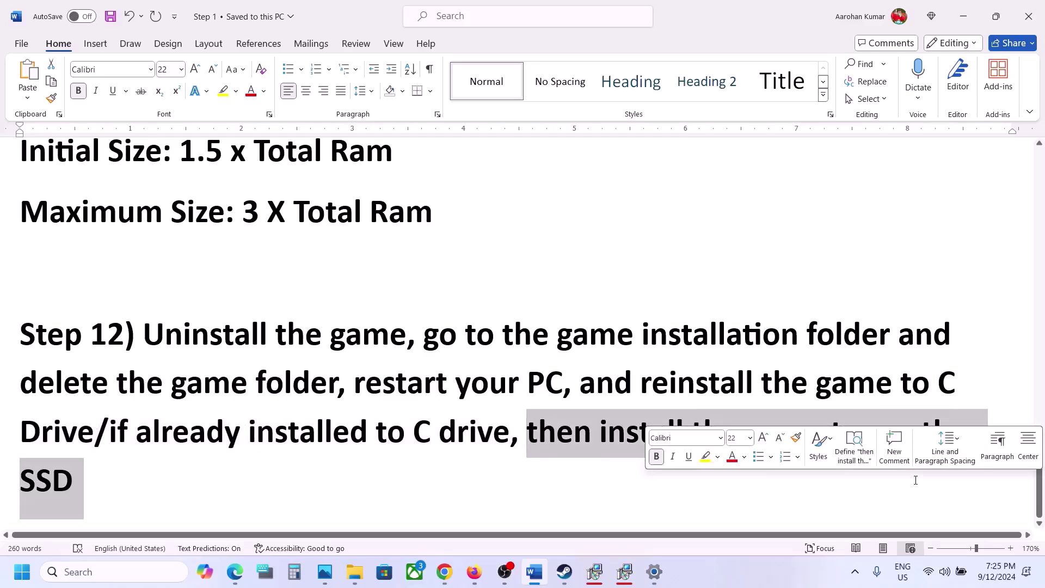
{"action": "left_click", "coordinate": [565, 572]}
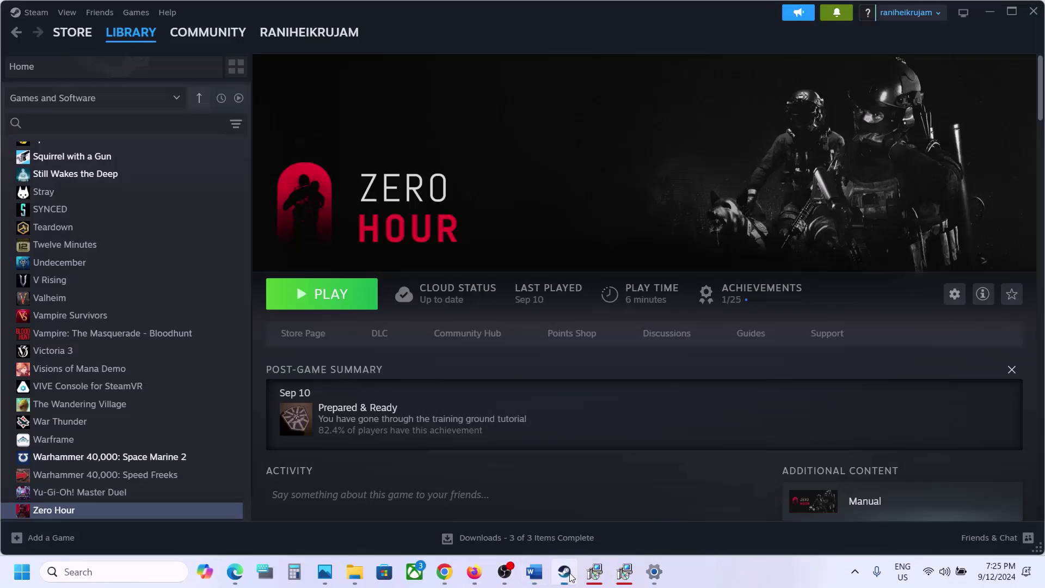